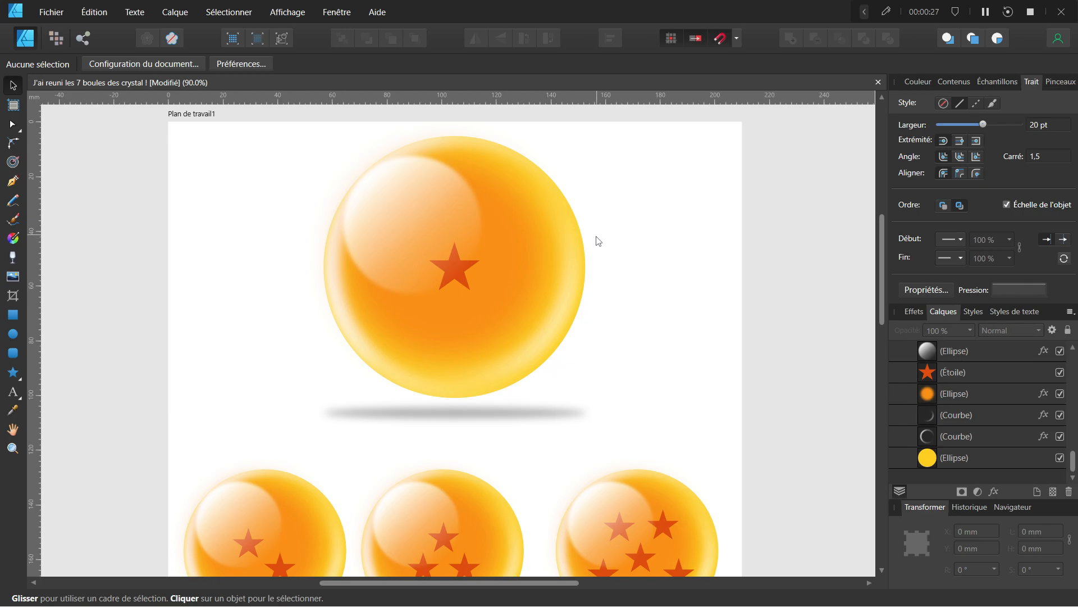
Step: Create a new A4 portrait document and paste in the yellow, orange and red colour squares with their hex codes
{"action": "left_click", "coordinate": [53, 12]}
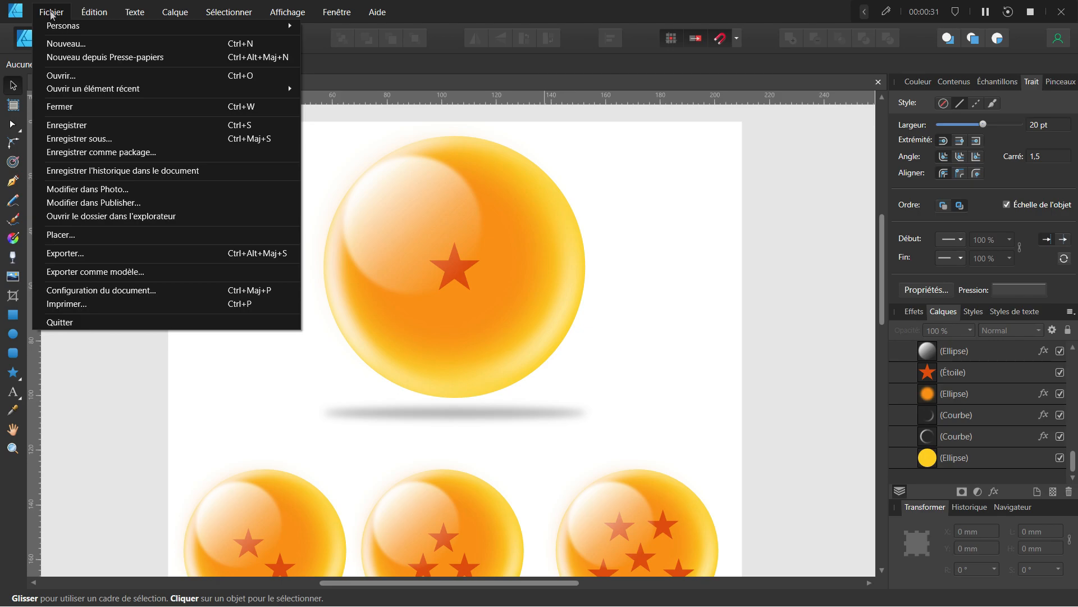
{"action": "left_click", "coordinate": [58, 44]}
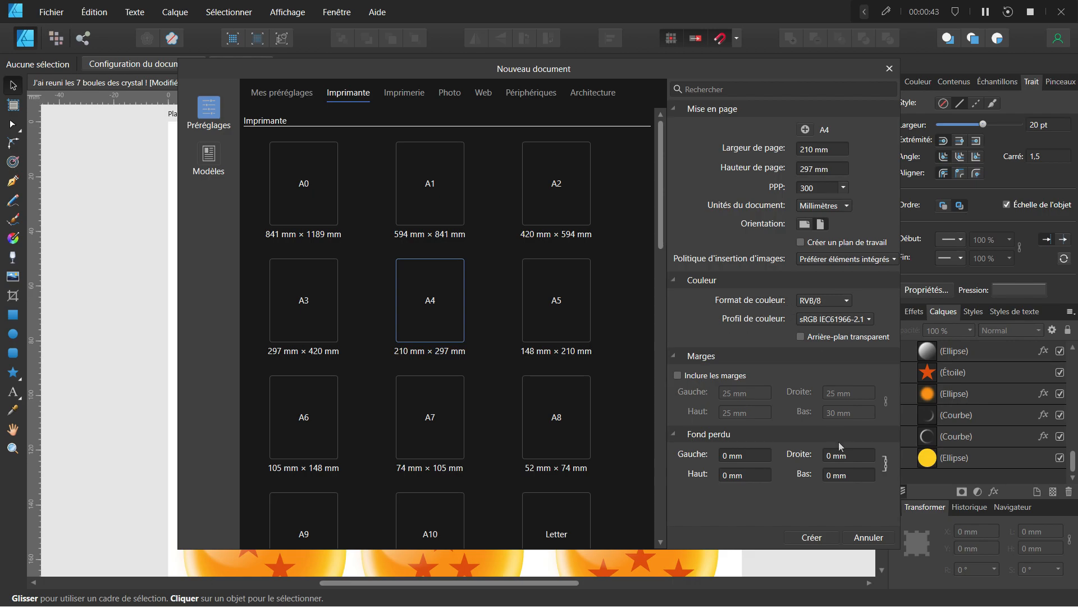
{"action": "left_click", "coordinate": [823, 537]}
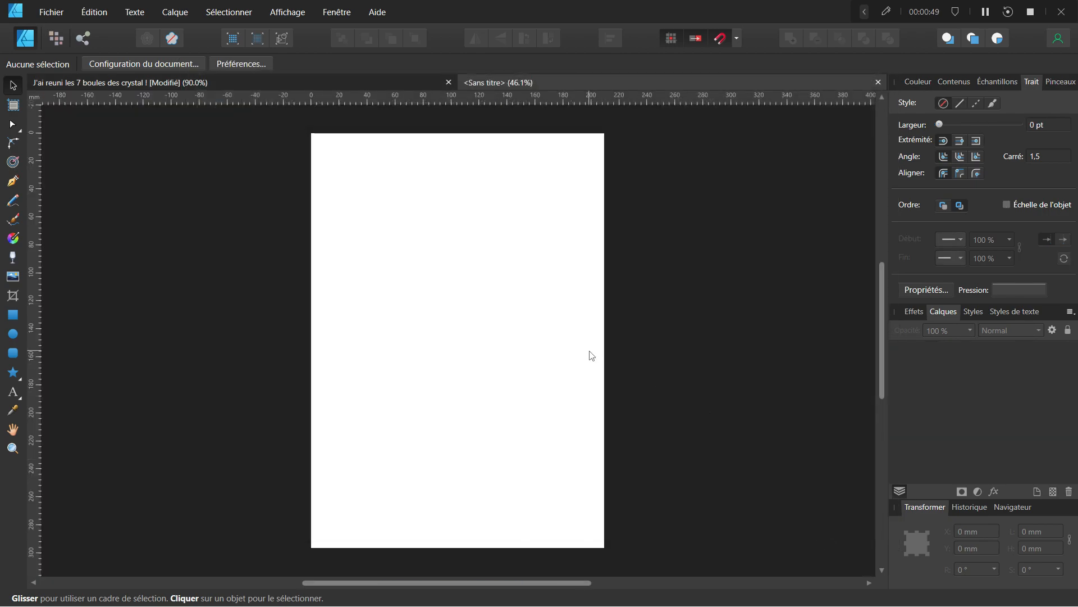
{"action": "key", "text": "ctrl+v"}
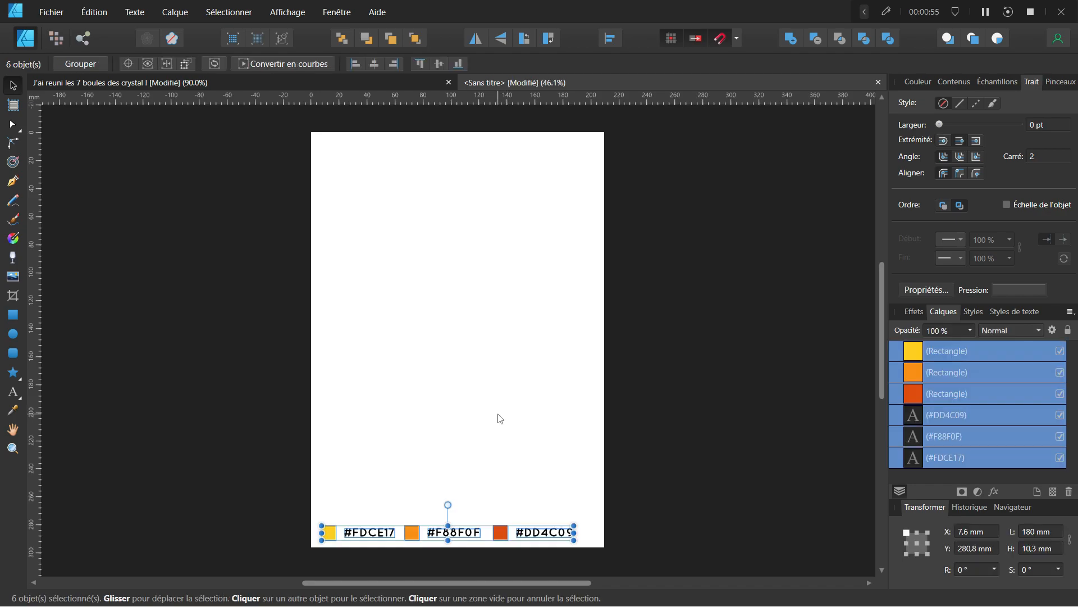
{"action": "left_click", "coordinate": [488, 425]}
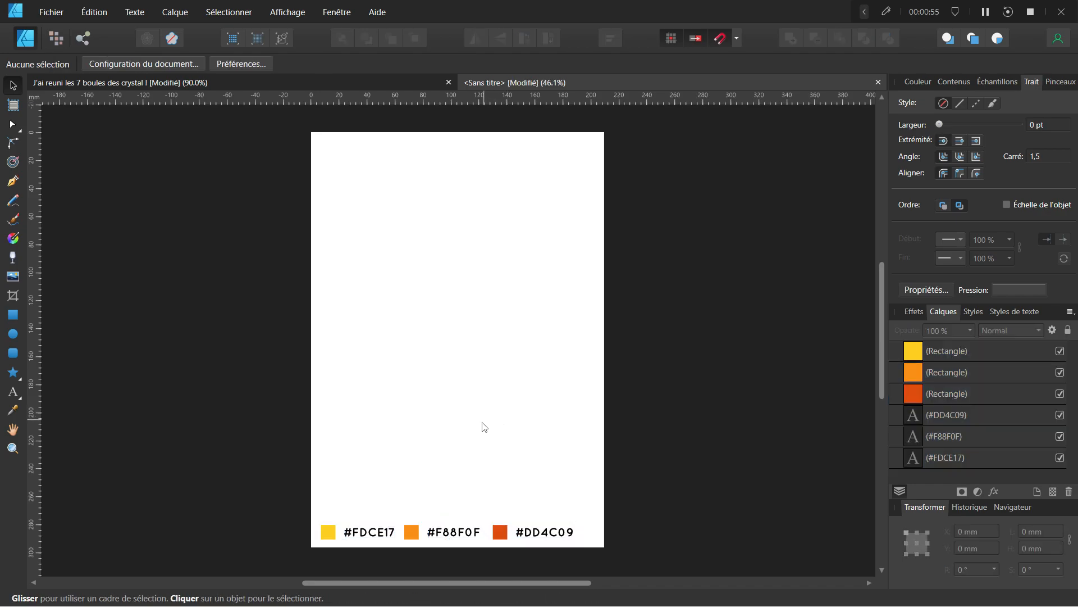
Step: Create a document palette from the colours used in the document
{"action": "left_click", "coordinate": [326, 539]}
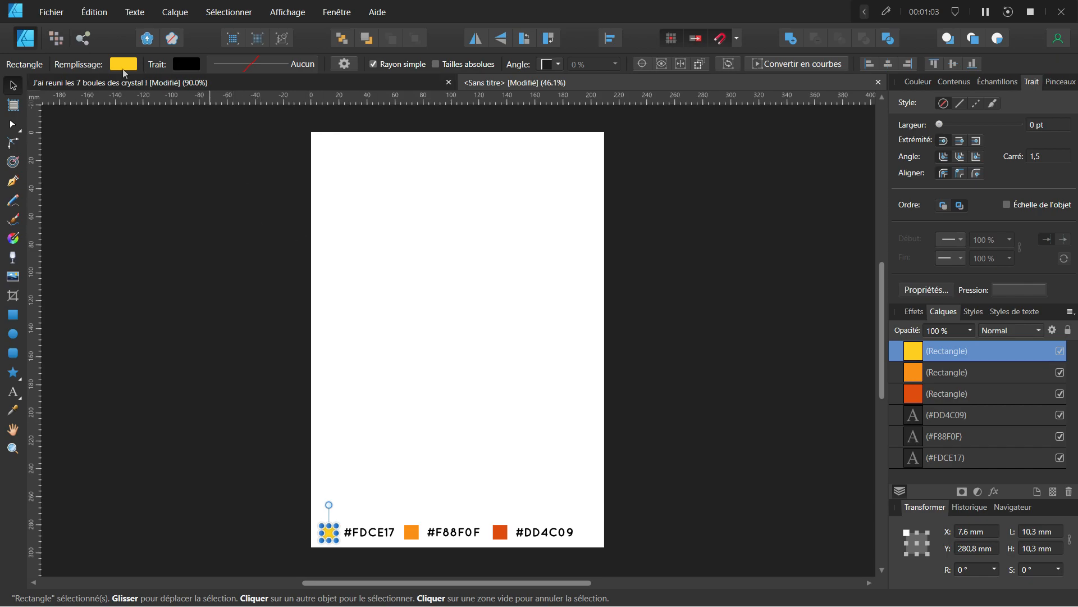
{"action": "left_click", "coordinate": [993, 83]}
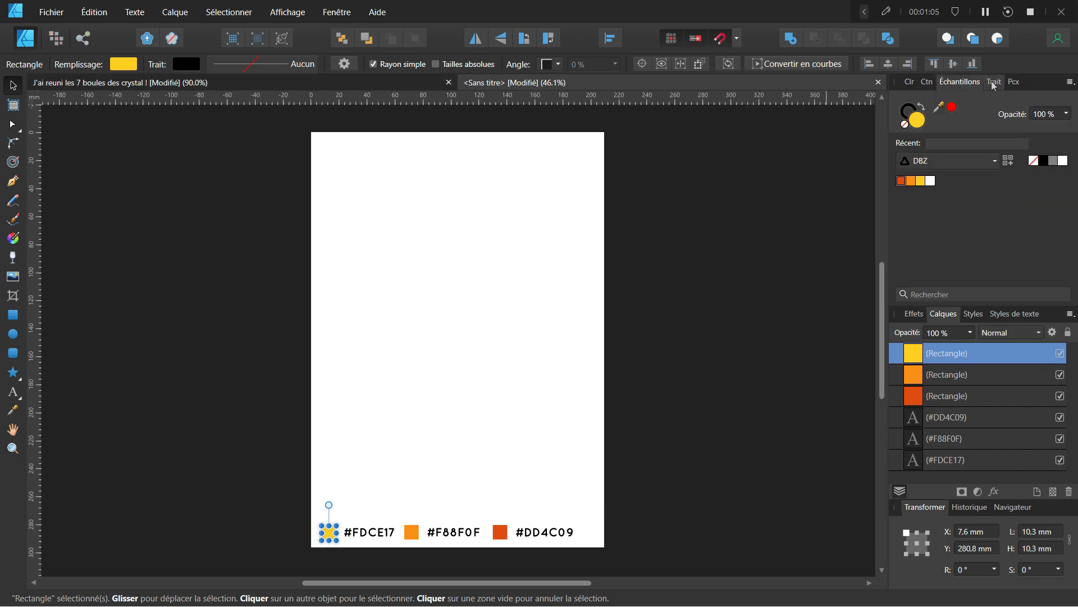
{"action": "left_click", "coordinate": [1070, 83]}
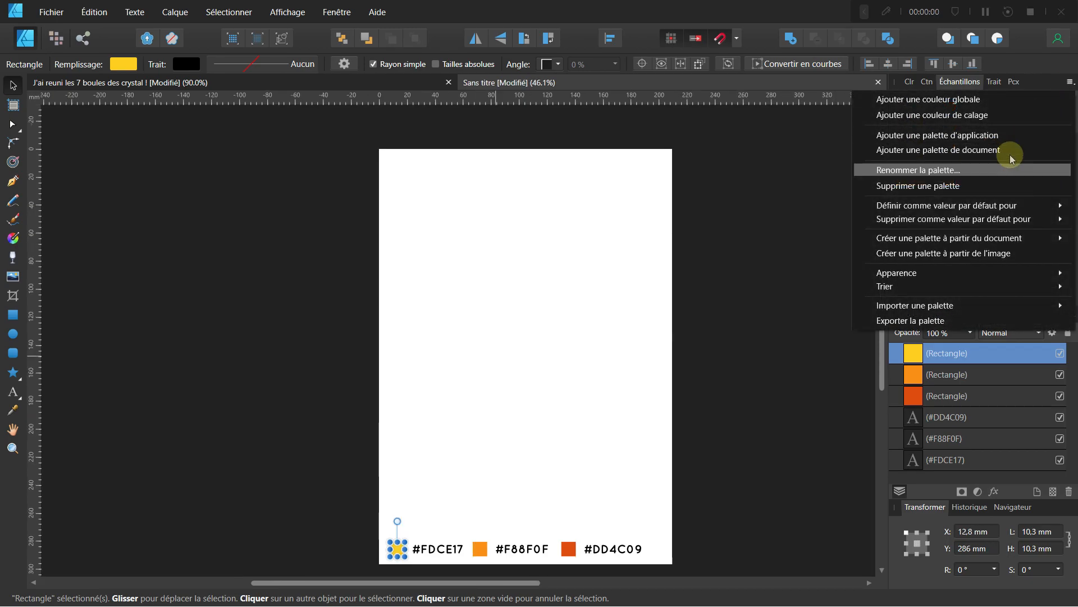
{"action": "mouse_move", "coordinate": [1004, 238]}
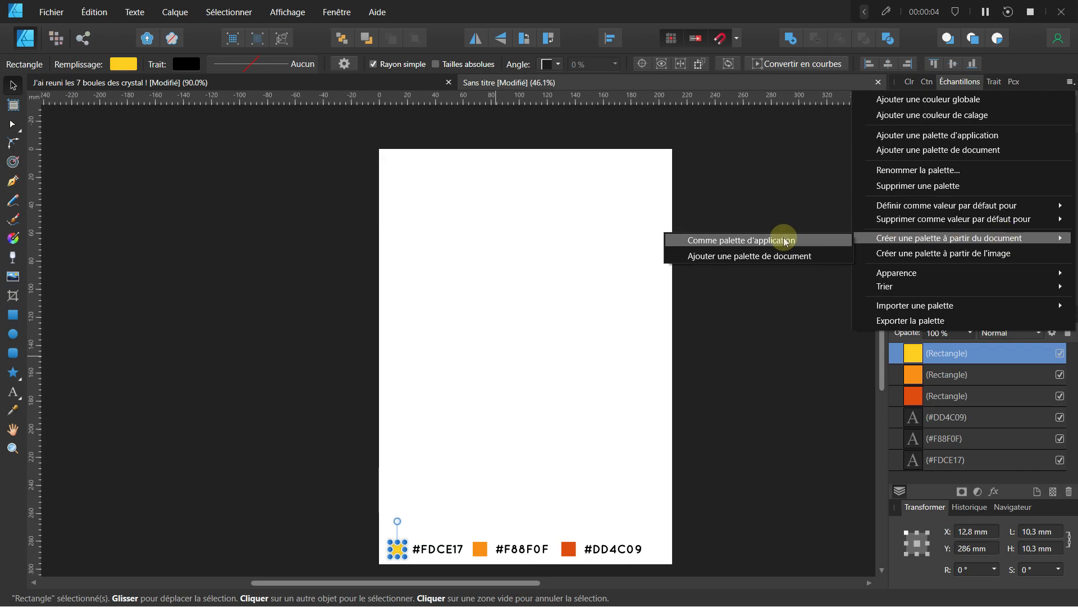
{"action": "left_click", "coordinate": [774, 258]}
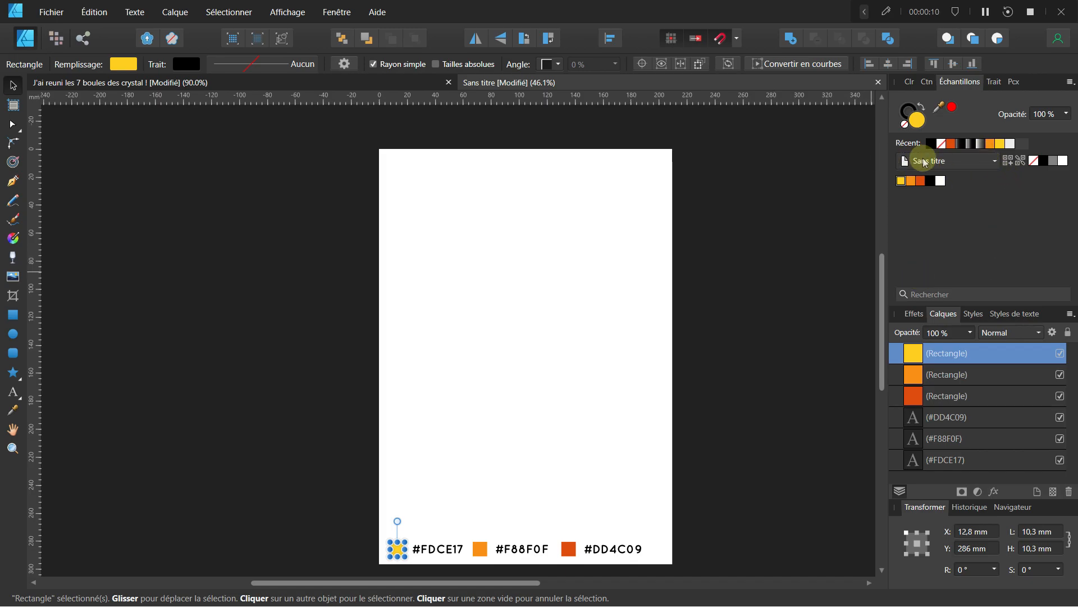
Step: Try to rename the new document palette as DBZ
{"action": "left_click", "coordinate": [1071, 82]}
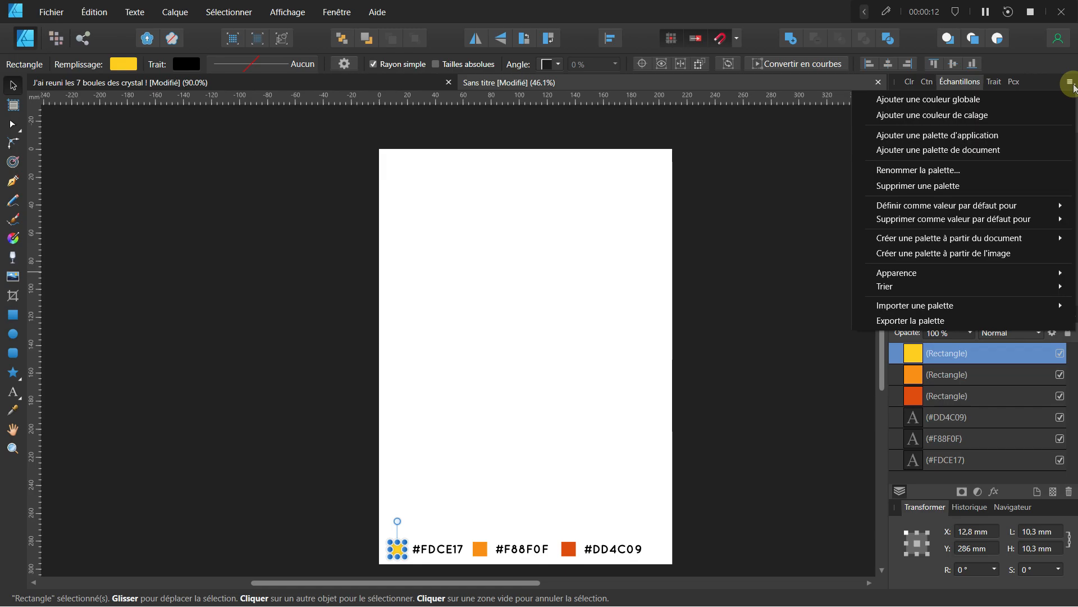
{"action": "left_click", "coordinate": [947, 170]}
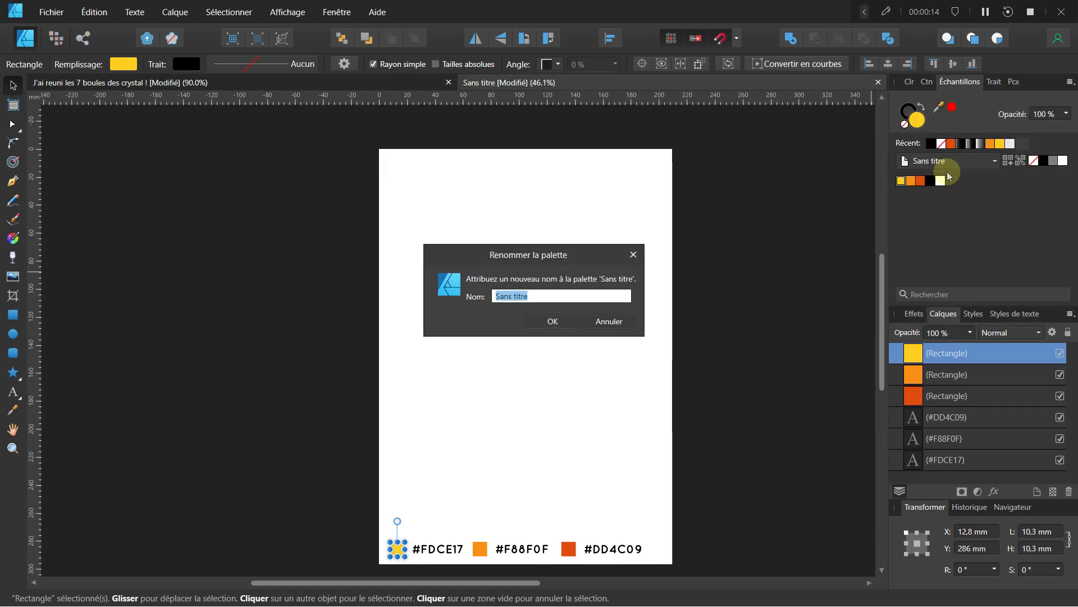
{"action": "type", "text": "DBZ"}
{"action": "key", "text": "Return"}
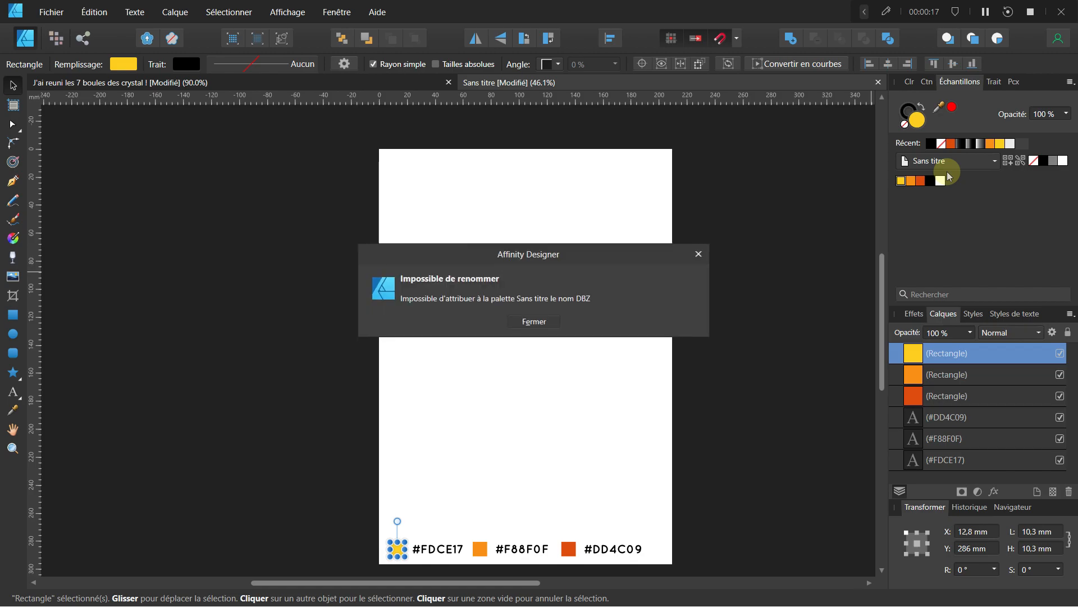
{"action": "left_click", "coordinate": [549, 321]}
{"action": "left_click", "coordinate": [931, 166]}
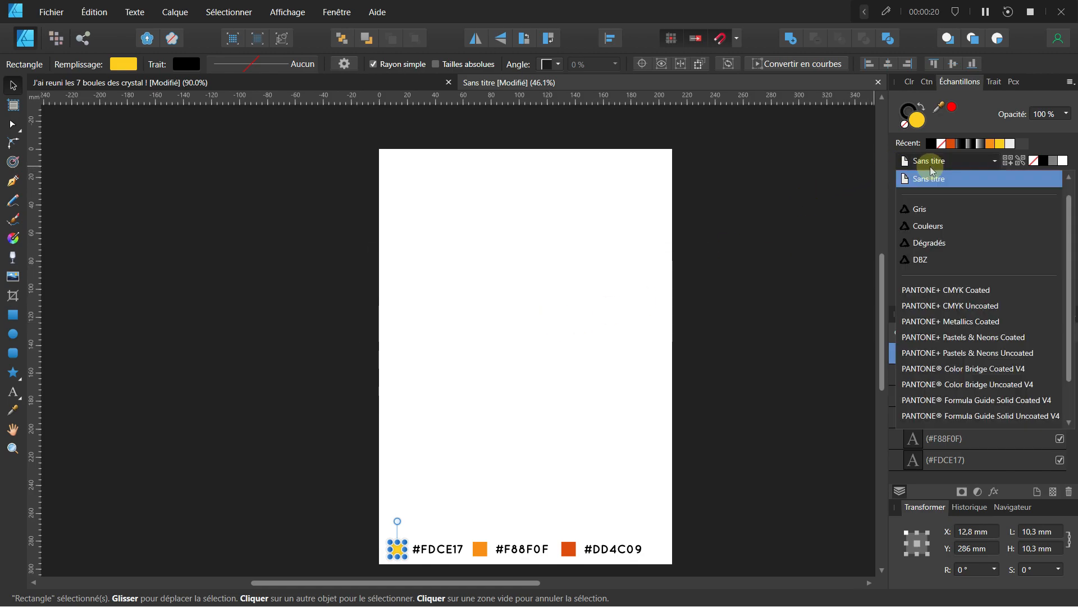
{"action": "left_click", "coordinate": [931, 168]}
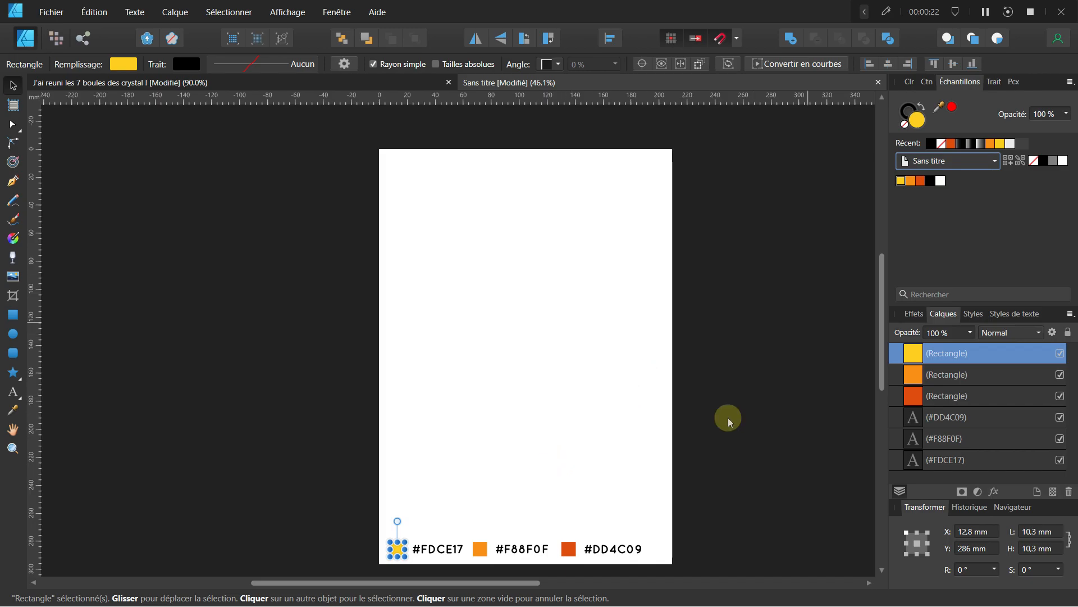
Step: Check the yellow square's fill colour, FDCE17, in the colour chooser and add it to the document palette
{"action": "double_click", "coordinate": [919, 119]}
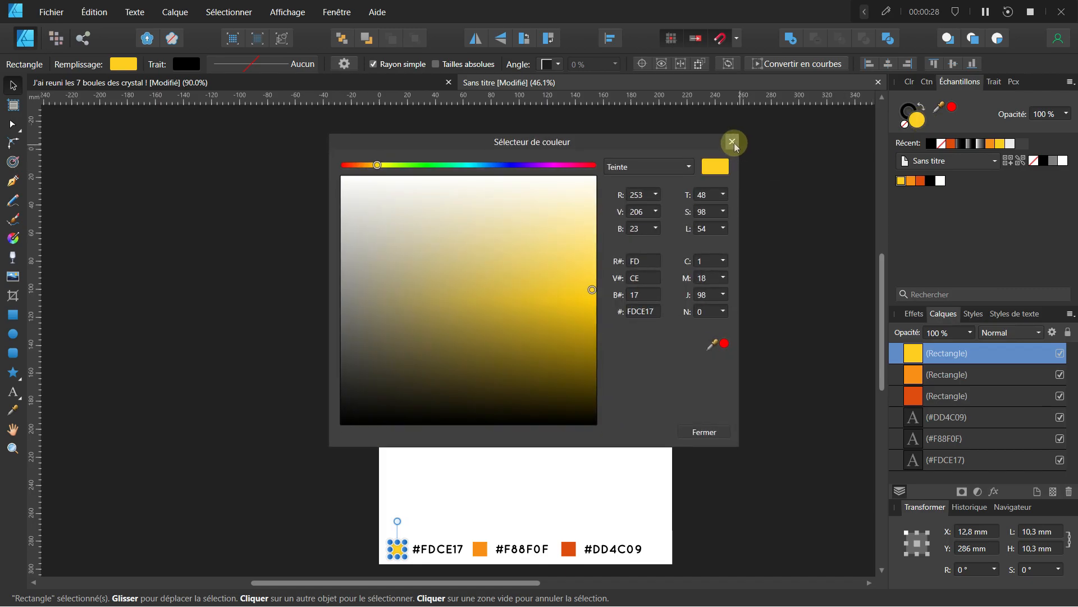
{"action": "left_click", "coordinate": [733, 141]}
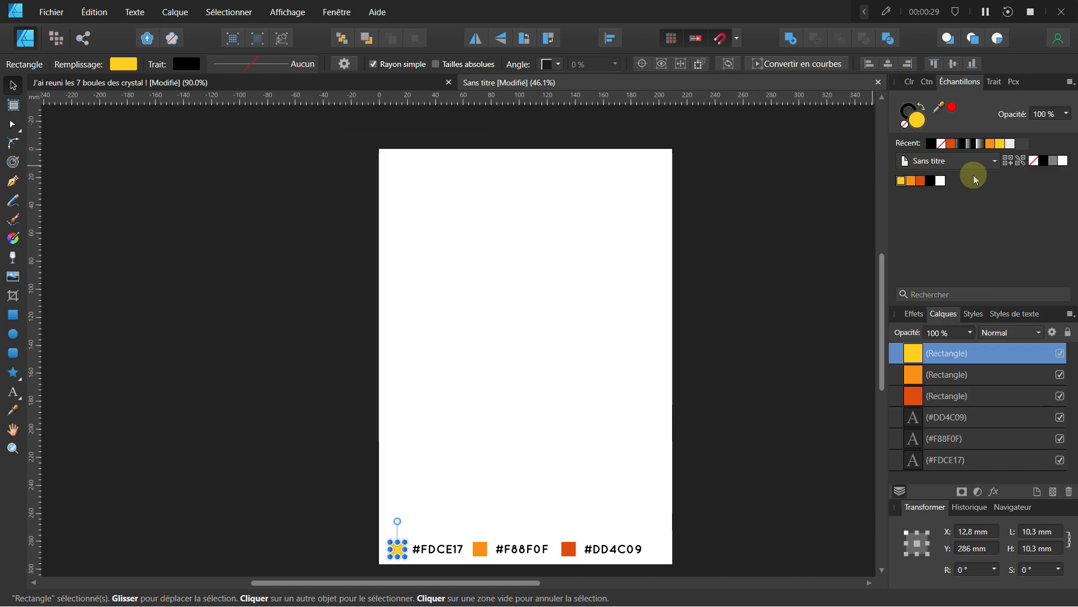
{"action": "left_click", "coordinate": [1011, 163]}
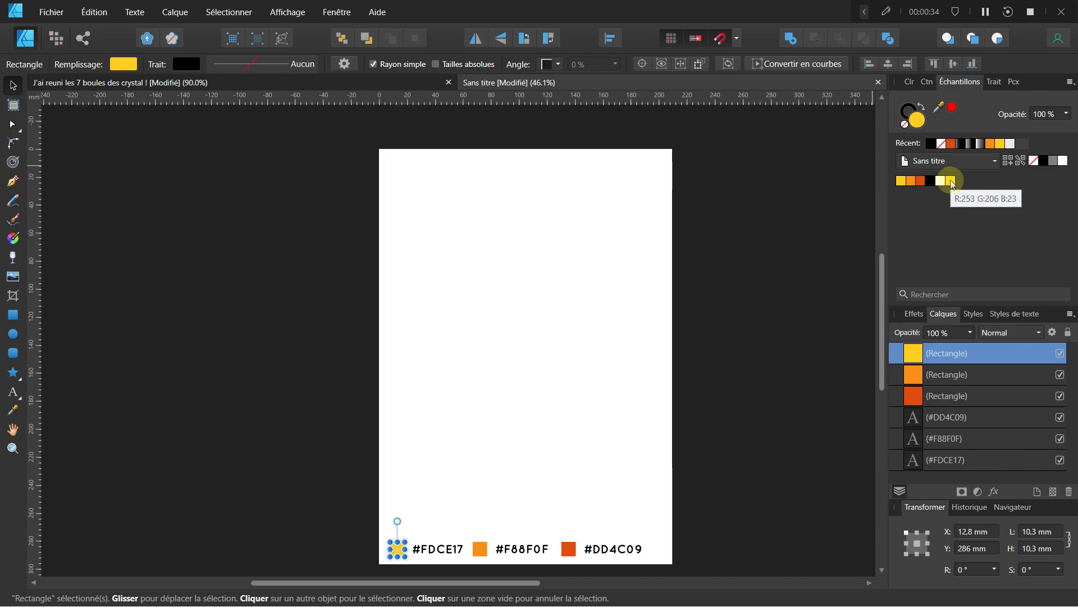
Step: Draw a circle about 127.5 mm wide from the page centre and fill it with the palette's yellow
{"action": "key", "text": "m"}
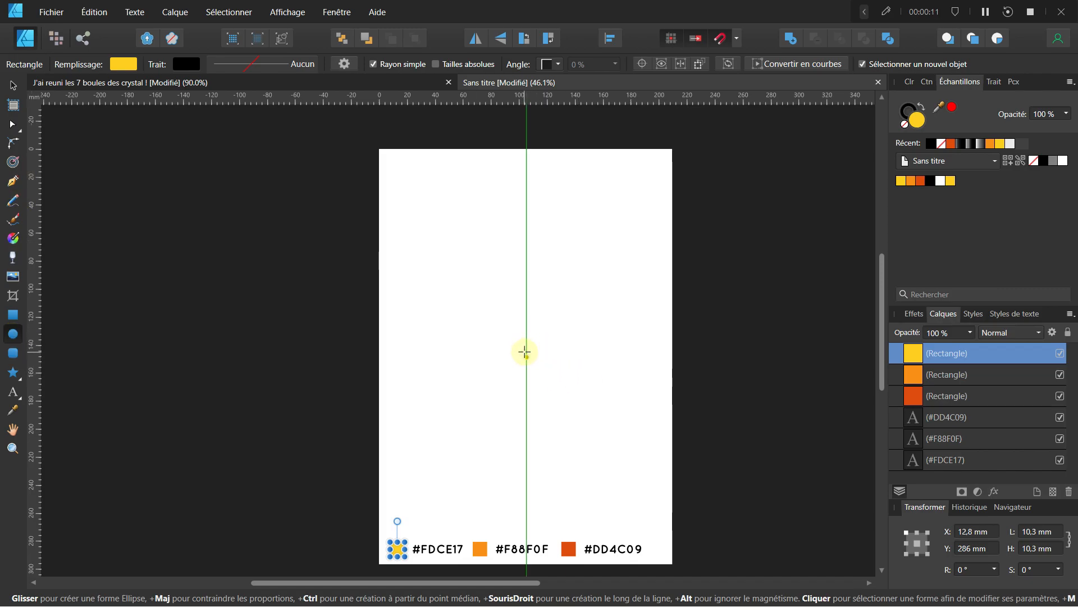
{"action": "left_click_drag", "start_coordinate": [525, 354], "coordinate": [615, 446]}
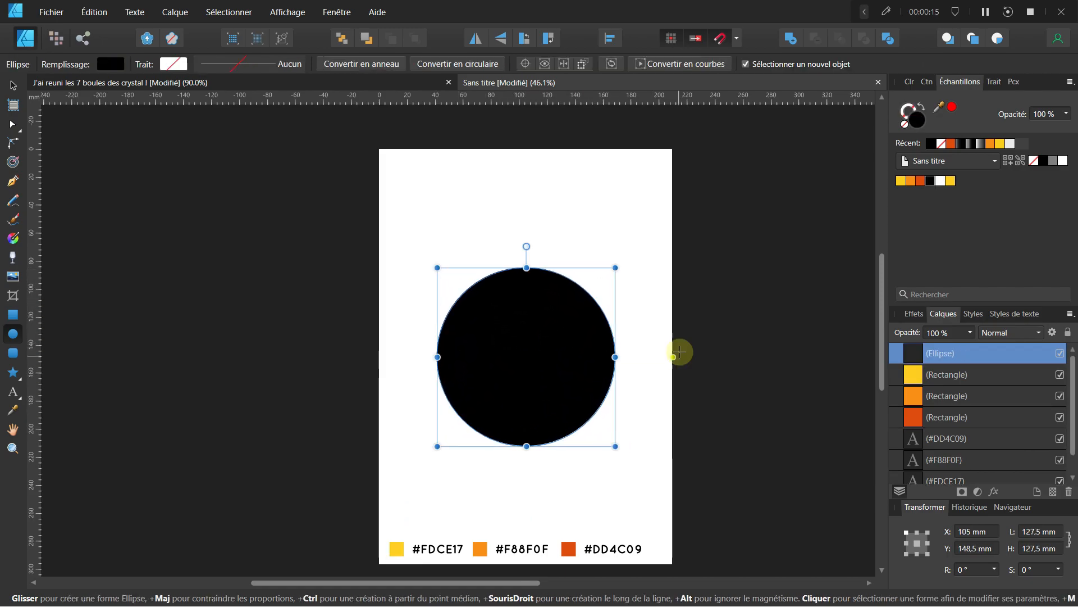
{"action": "left_click", "coordinate": [901, 181]}
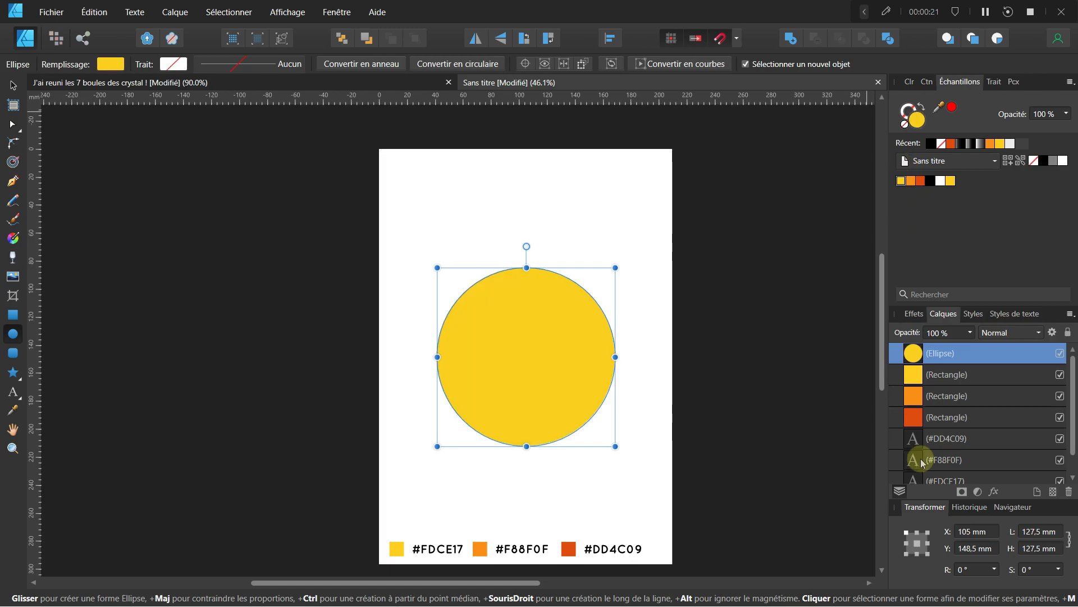
Step: Resize the yellow circle to 95 mm in width and height around its centre point
{"action": "left_click", "coordinate": [918, 545]}
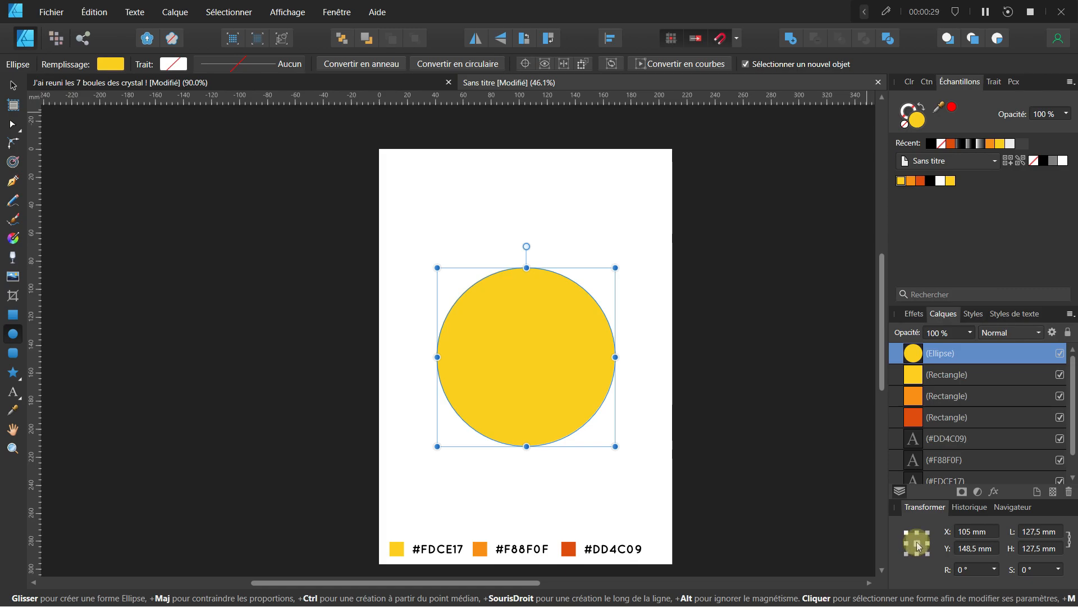
{"action": "left_click", "coordinate": [1048, 531]}
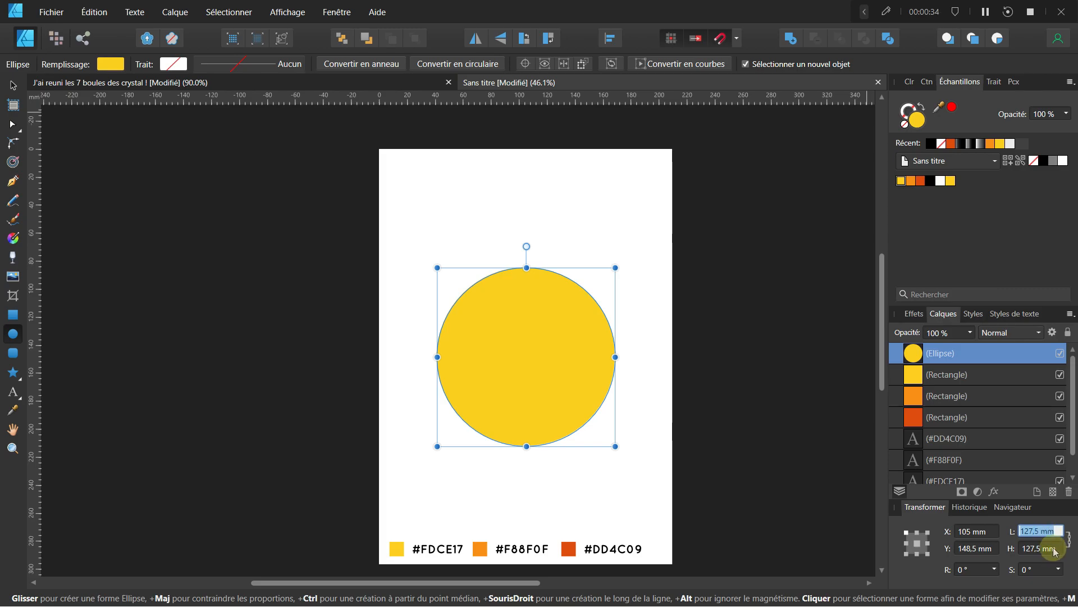
{"action": "type", "text": "95"}
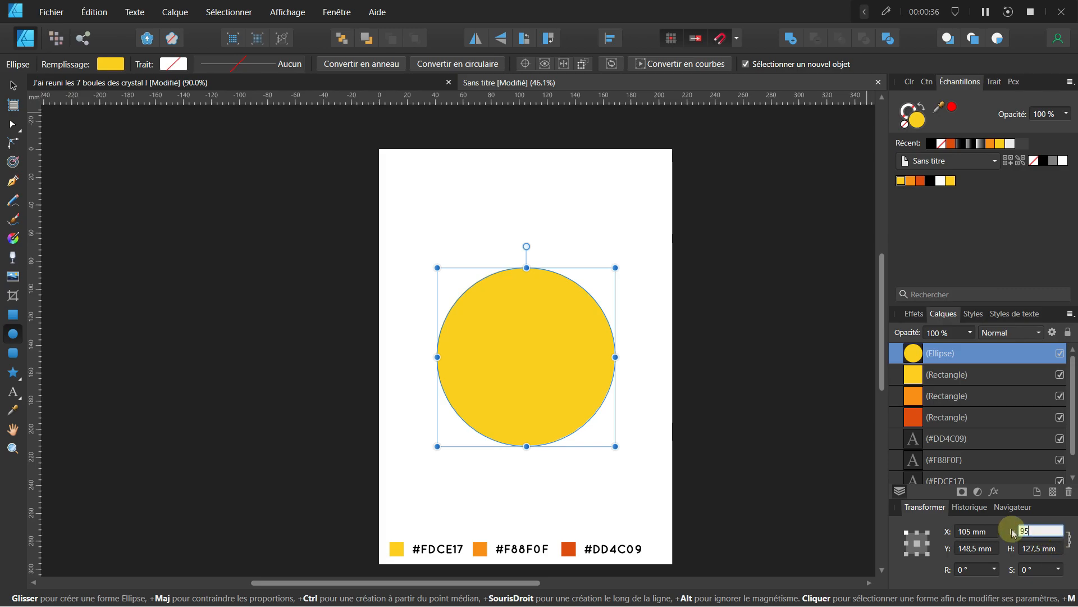
{"action": "key", "text": "Return"}
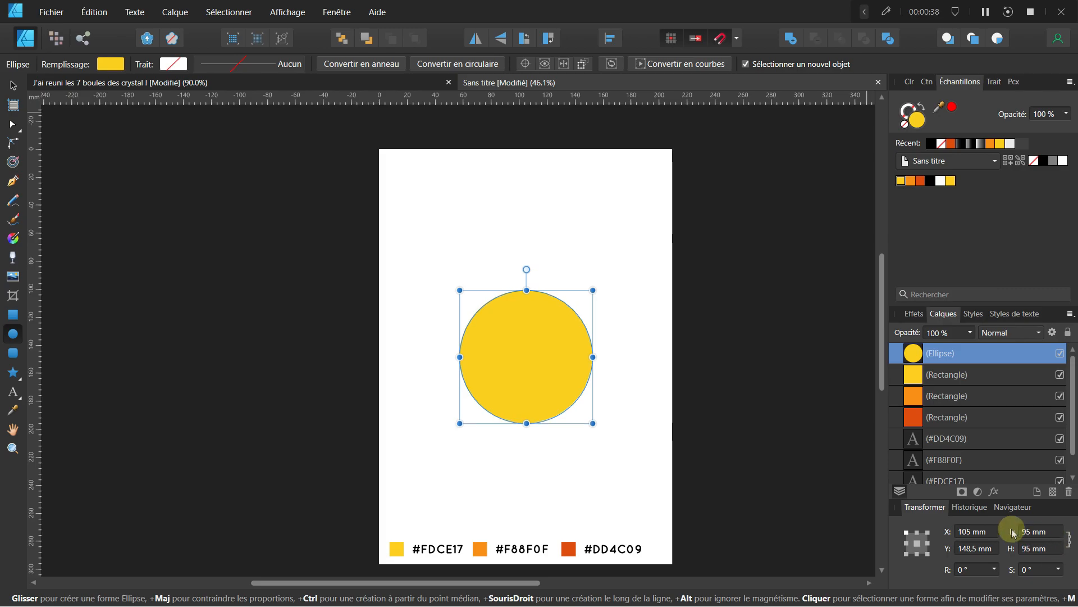
Step: Align the yellow circle to the horizontal and vertical centre of the spread
{"action": "left_click", "coordinate": [611, 38]}
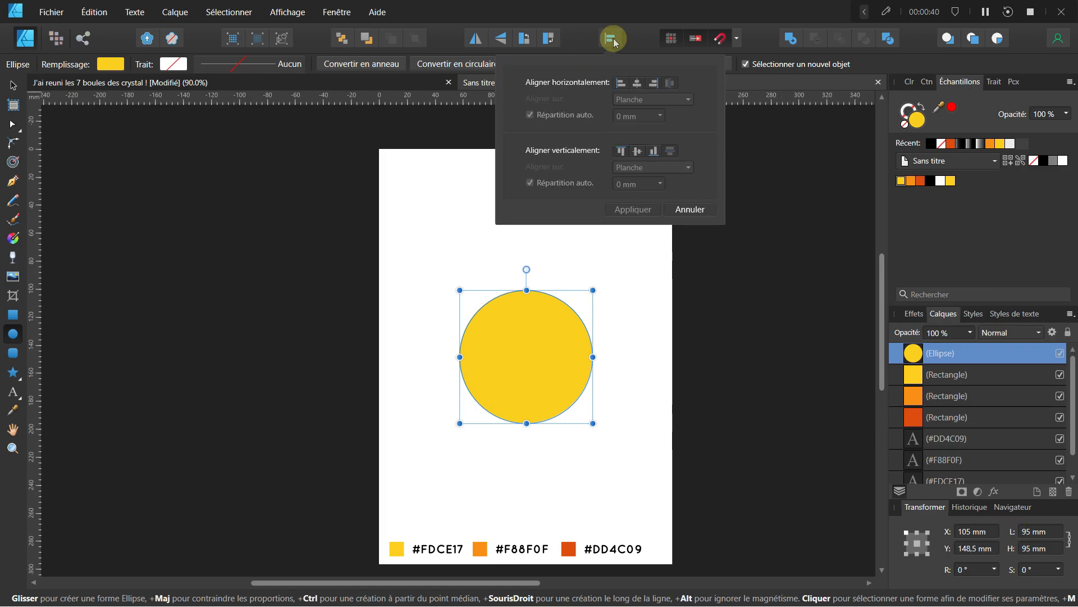
{"action": "left_click", "coordinate": [638, 86]}
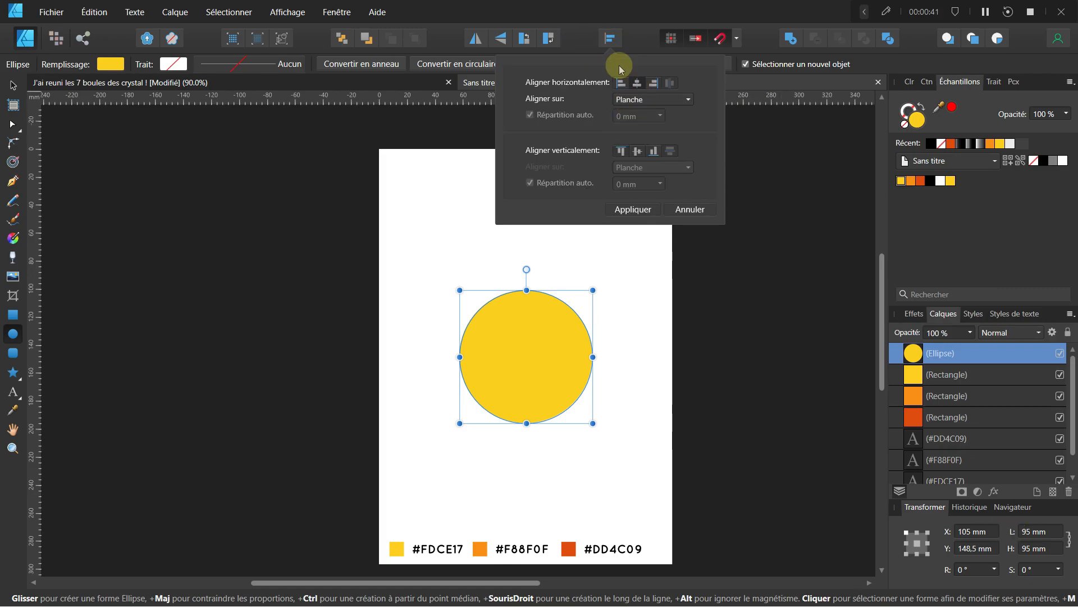
{"action": "left_click", "coordinate": [637, 151]}
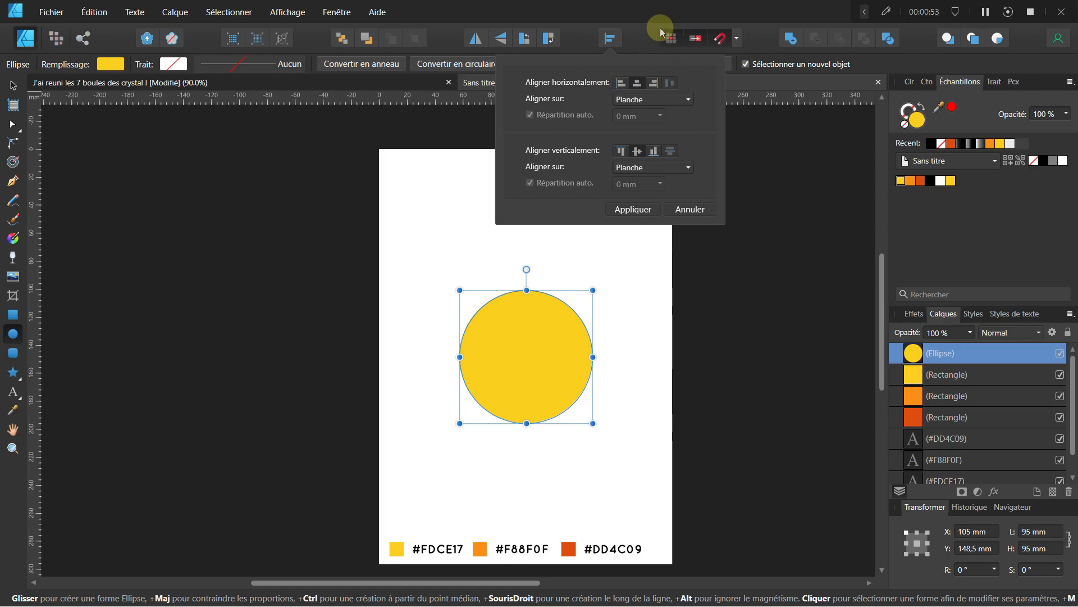
{"action": "left_click", "coordinate": [642, 41]}
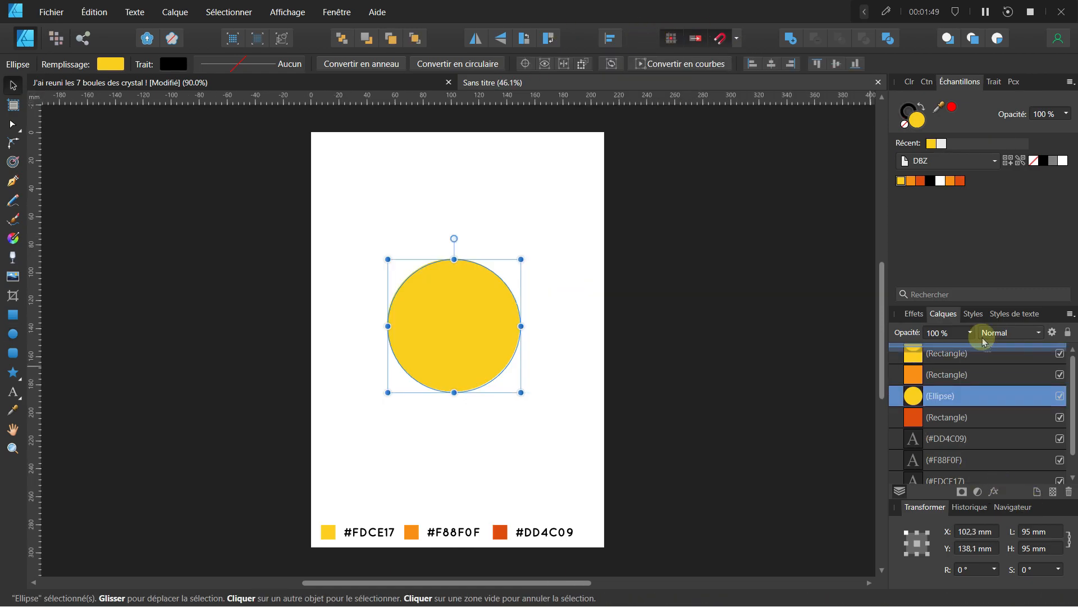
Step: Move the yellow ellipse to the top of the layer stack and name it DRAGON BALL
{"action": "left_click_drag", "start_coordinate": [984, 341], "coordinate": [983, 342]}
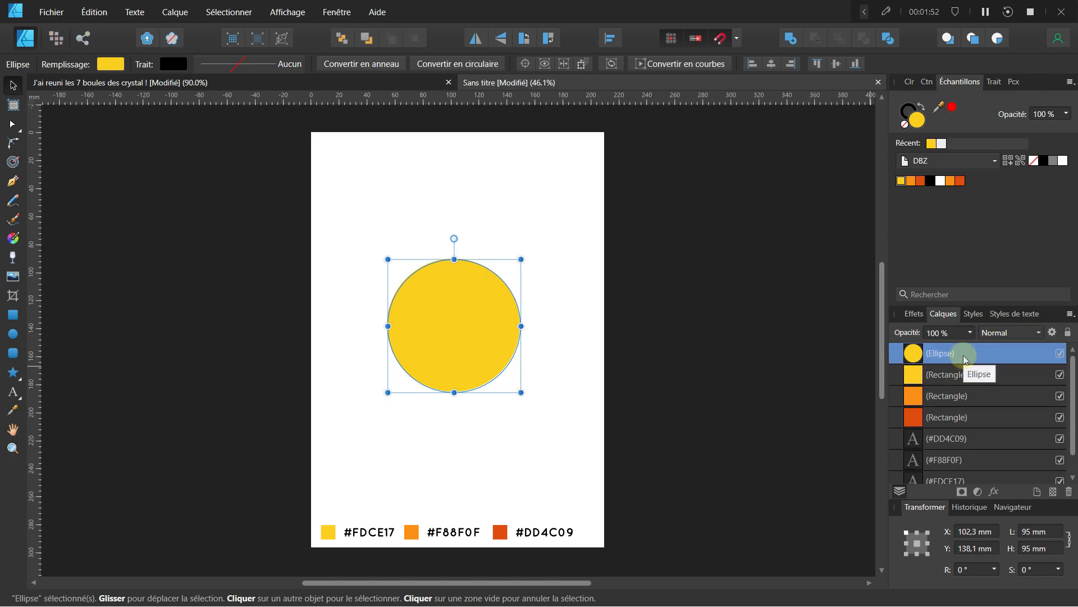
{"action": "double_click", "coordinate": [947, 354]}
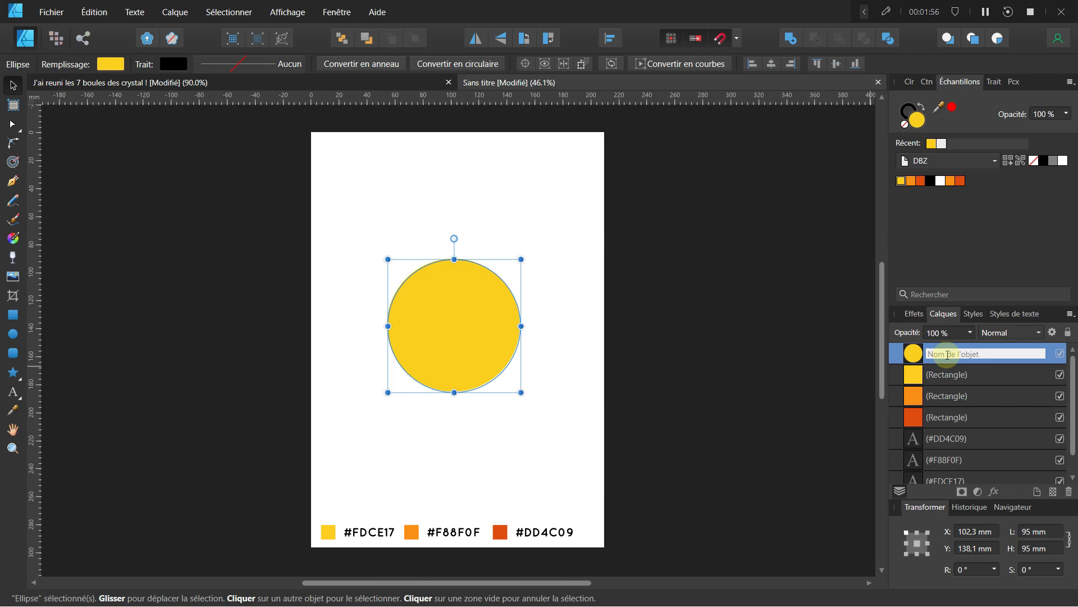
{"action": "type", "text": "DRAGON BALL"}
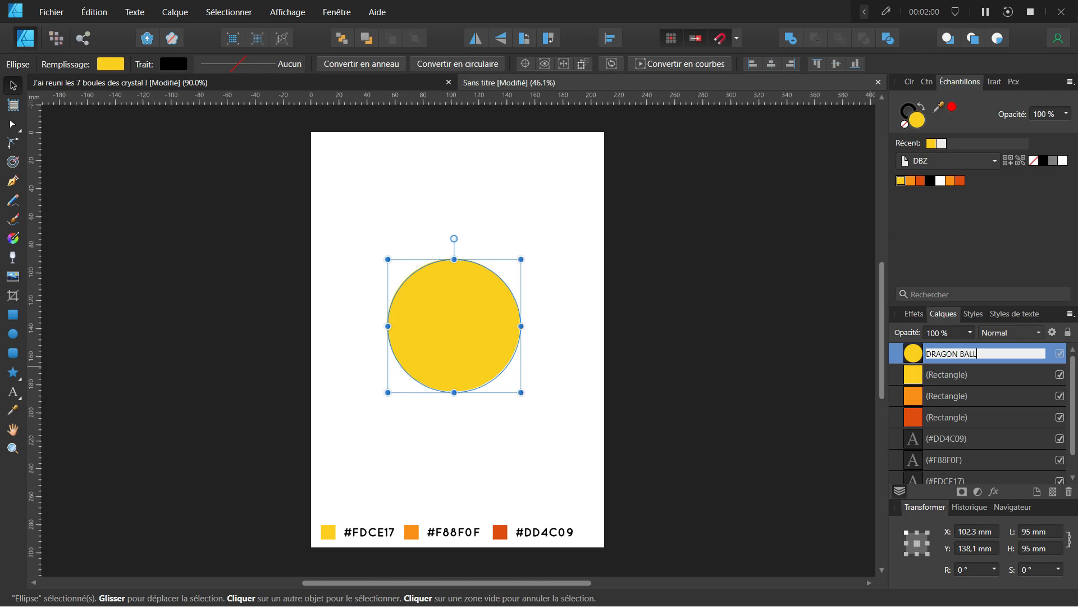
{"action": "key", "text": "Return"}
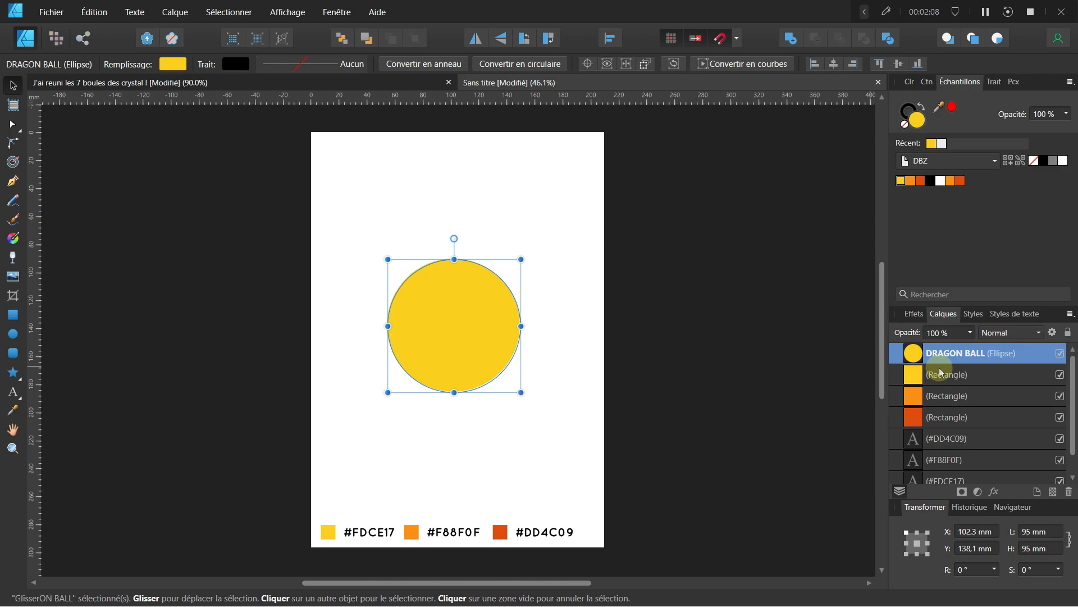
Step: Duplicate the DRAGON BALL ellipse and fill the copy with the palette's orange
{"action": "key", "text": "ctrl+j"}
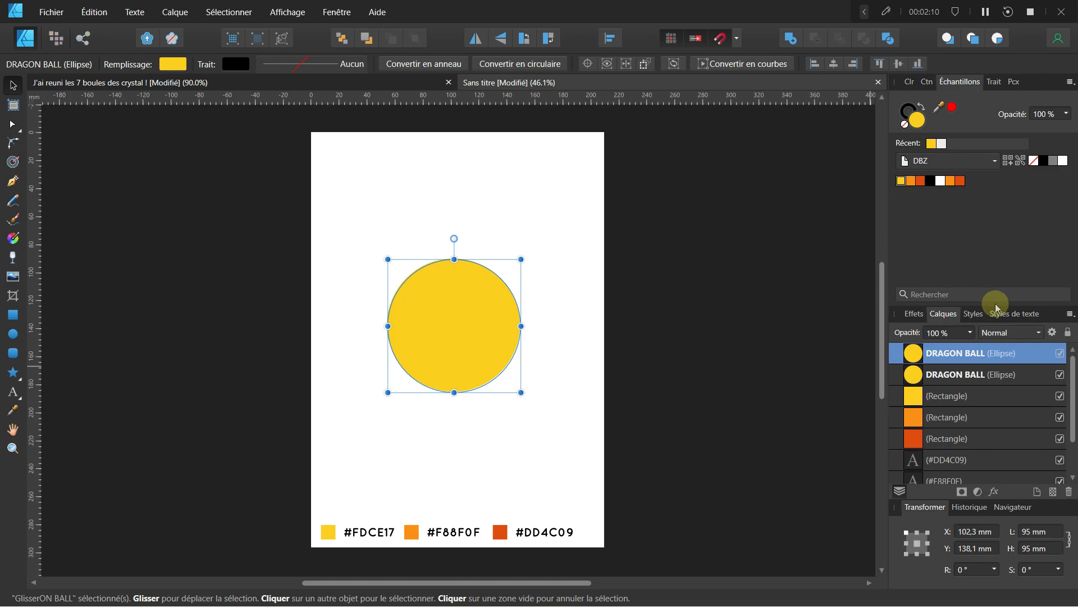
{"action": "left_click", "coordinate": [910, 181]}
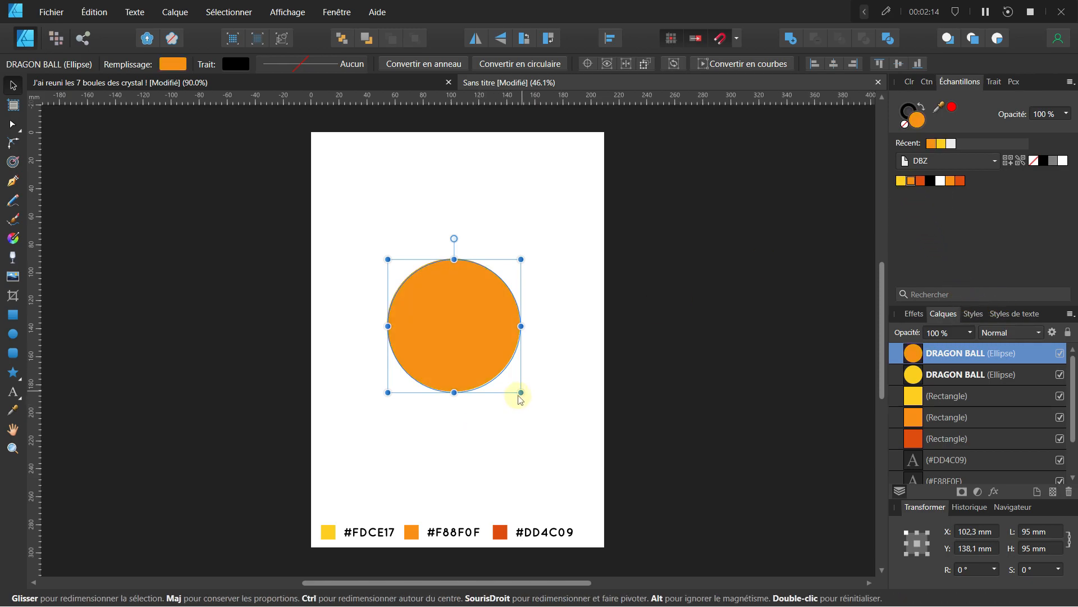
Step: Resize the orange circle to 74.5 mm in width and height, anchored at its top-left corner
{"action": "left_click", "coordinate": [906, 532]}
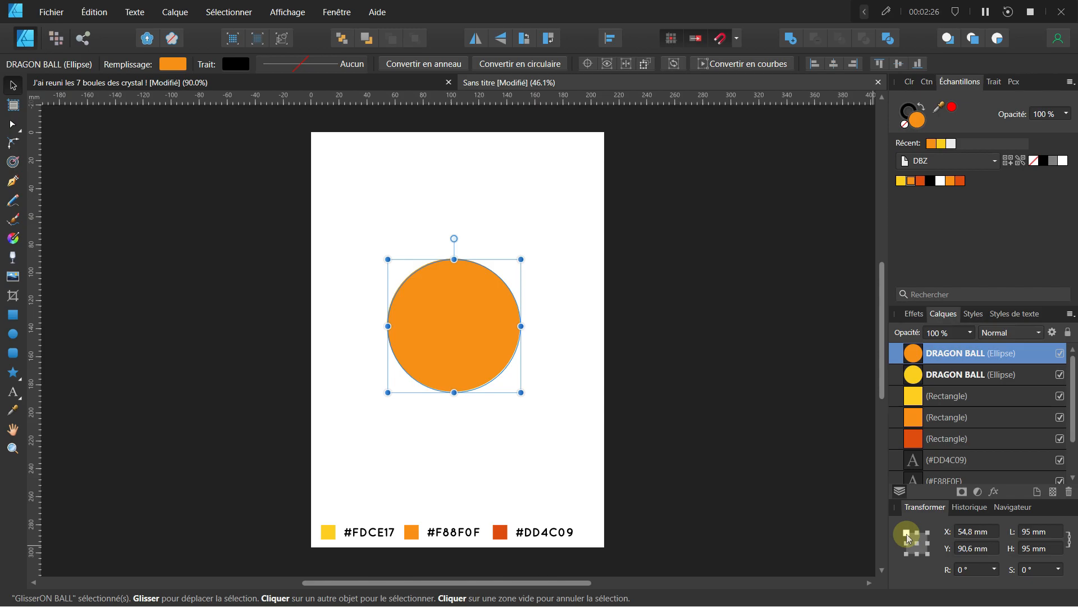
{"action": "left_click", "coordinate": [1054, 530]}
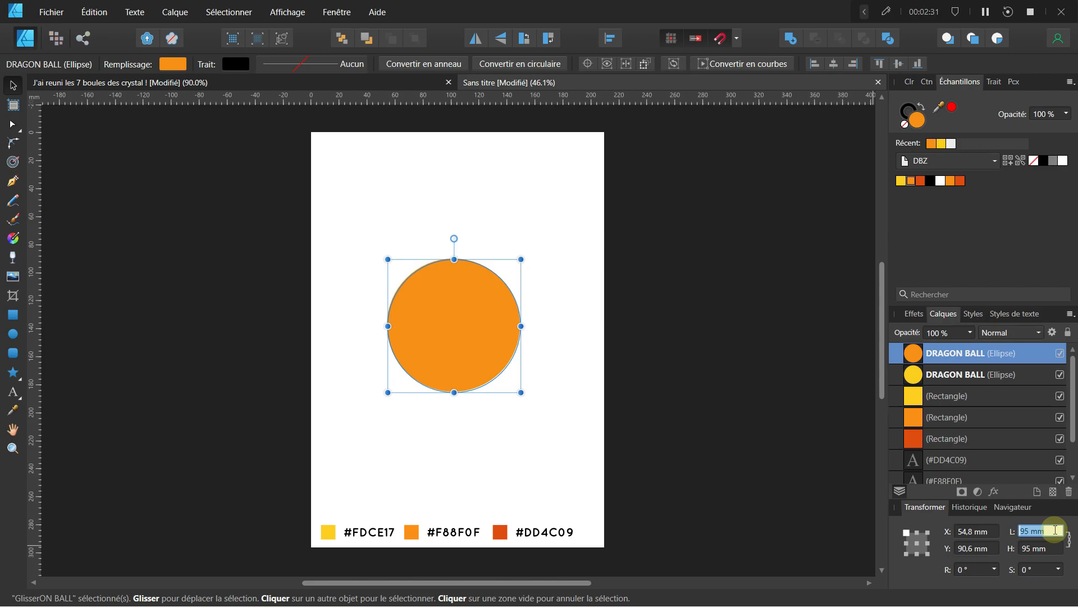
{"action": "type", "text": "74.5"}
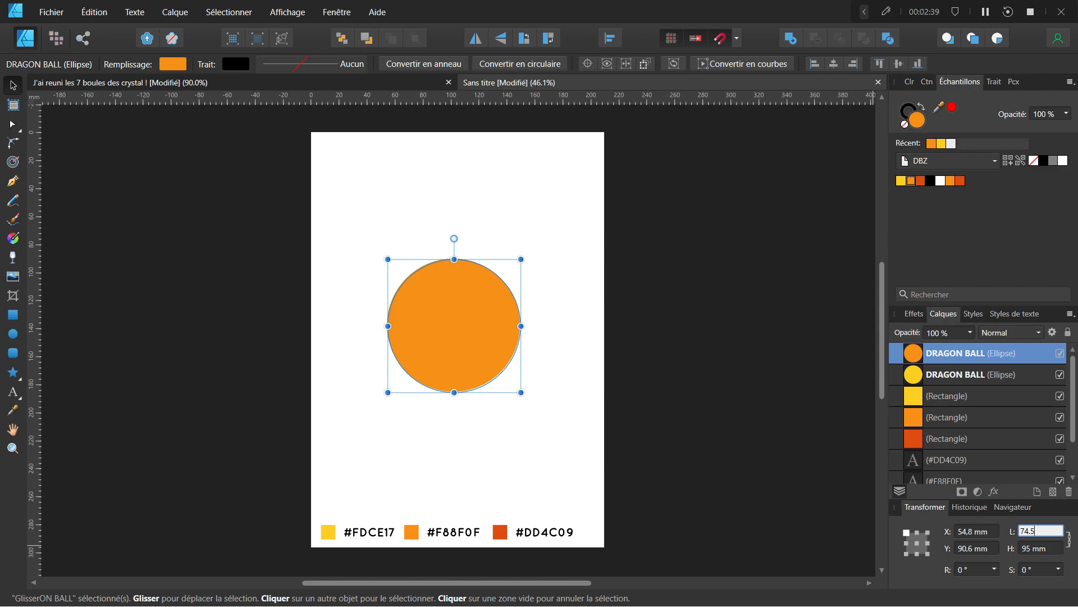
{"action": "key", "text": "Return"}
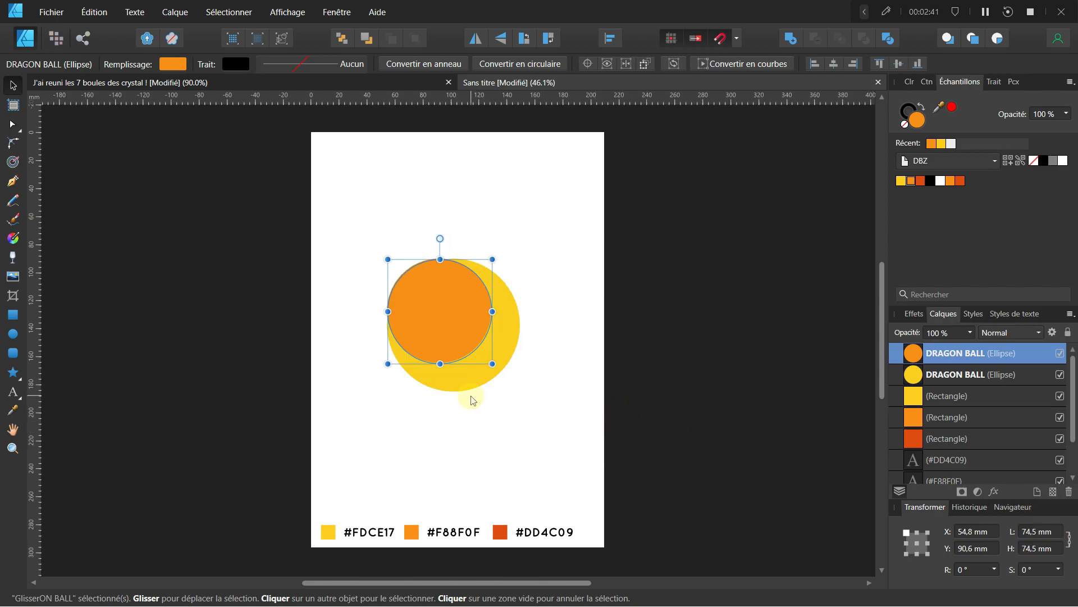
Step: Move the orange circle inward over the yellow one, placing its top-left corner at about X 59 mm, Y 96 mm
{"action": "scroll", "coordinate": [419, 295], "scroll_direction": "up", "scroll_amount": 5}
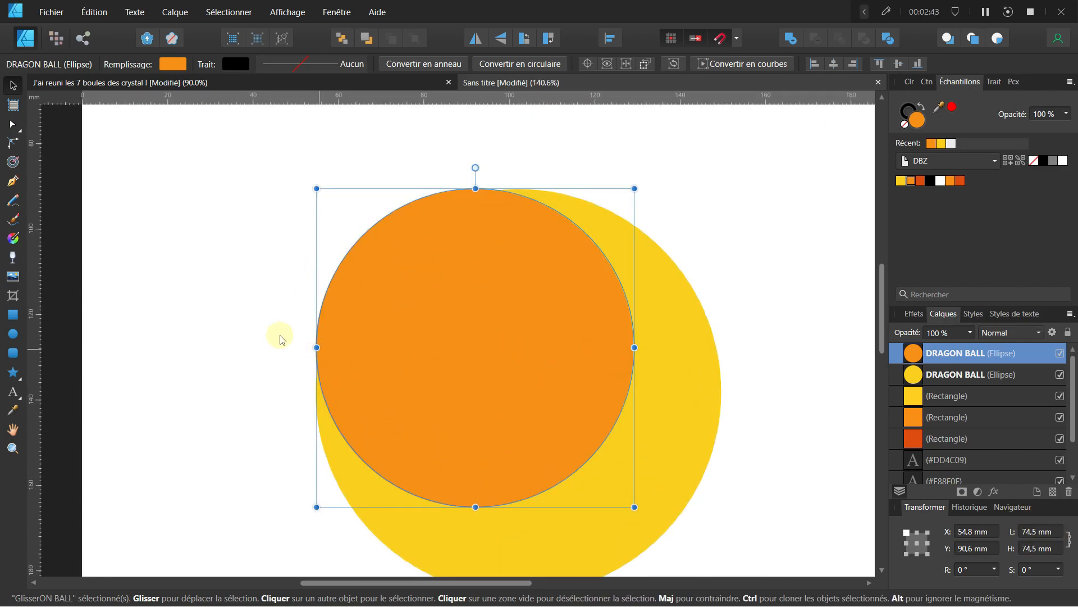
{"action": "scroll", "coordinate": [500, 379], "scroll_direction": "down", "scroll_amount": 1}
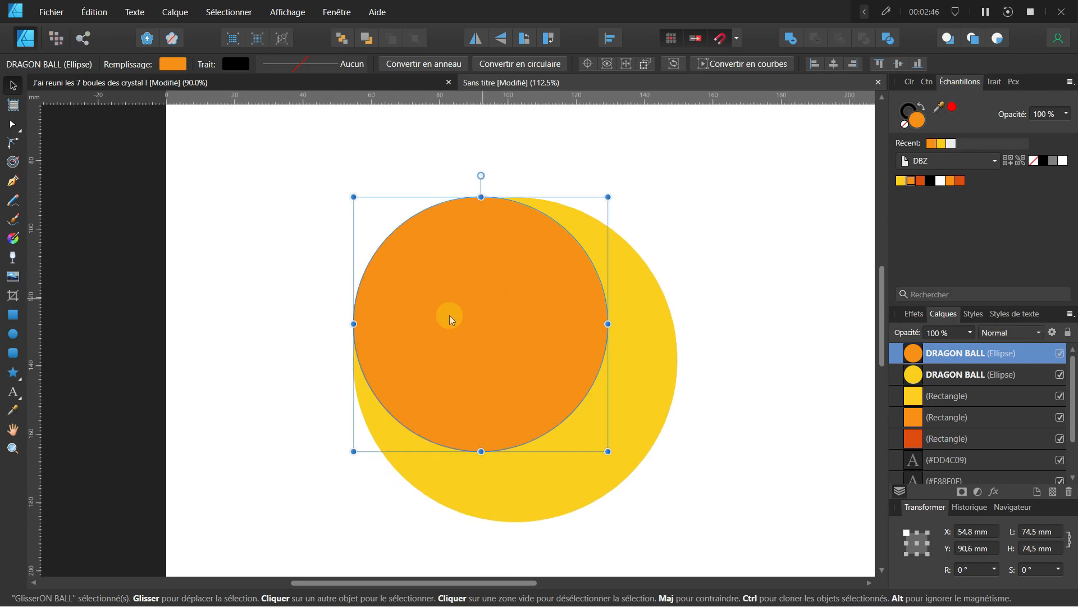
{"action": "left_click_drag", "start_coordinate": [447, 292], "coordinate": [460, 312]}
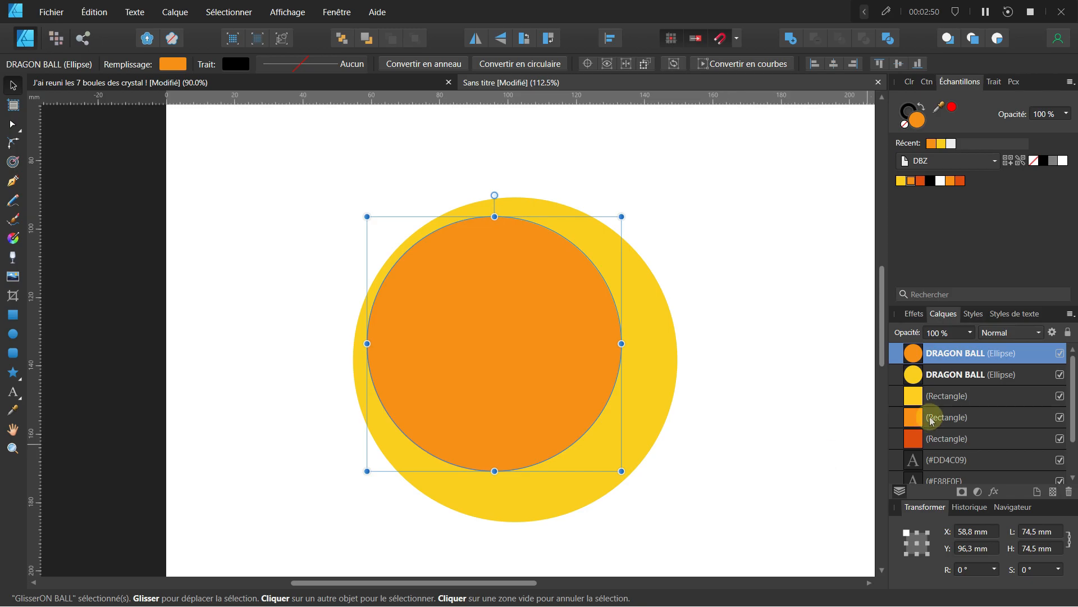
Step: Nest the orange ellipse inside the yellow DRAGON BALL ellipse and rename it Orange moyen
{"action": "left_click_drag", "start_coordinate": [915, 352], "coordinate": [930, 376]}
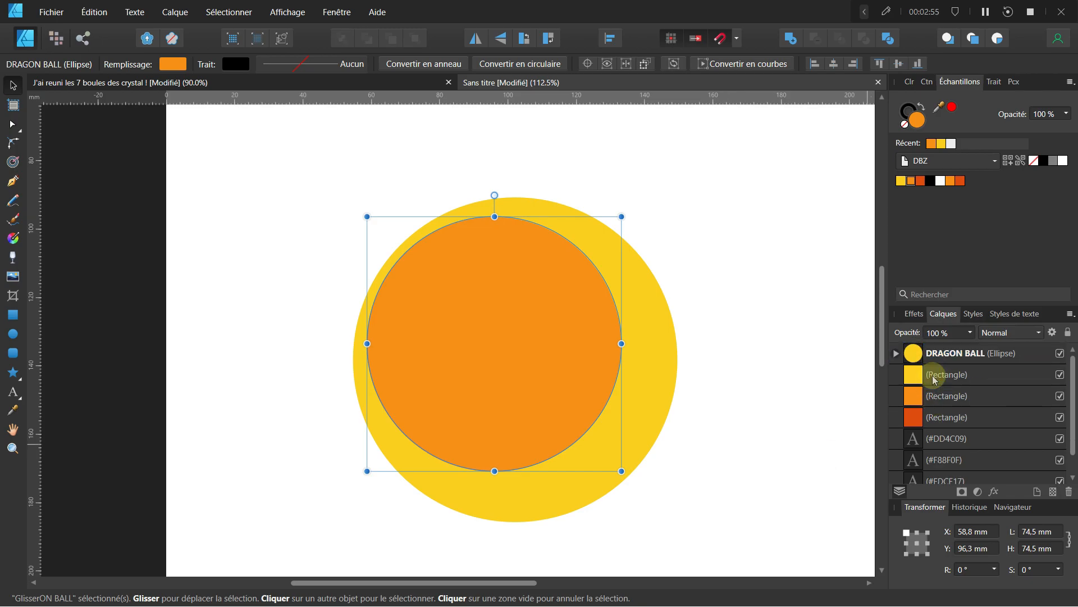
{"action": "left_click", "coordinate": [897, 354]}
{"action": "left_click_drag", "start_coordinate": [902, 379], "coordinate": [927, 382]}
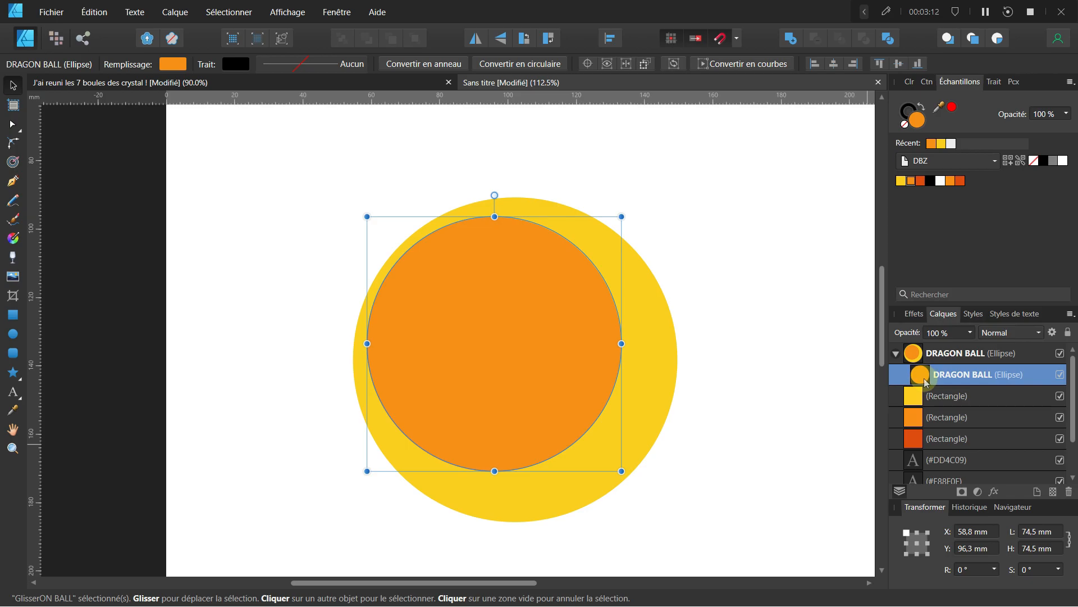
{"action": "double_click", "coordinate": [986, 380]}
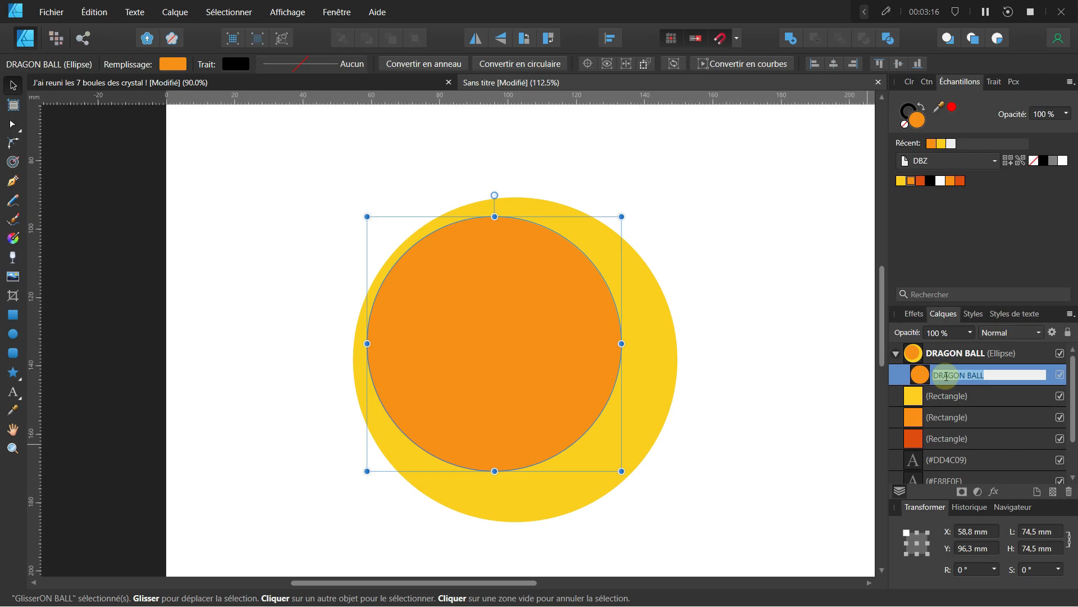
{"action": "type", "text": "Orange moyen"}
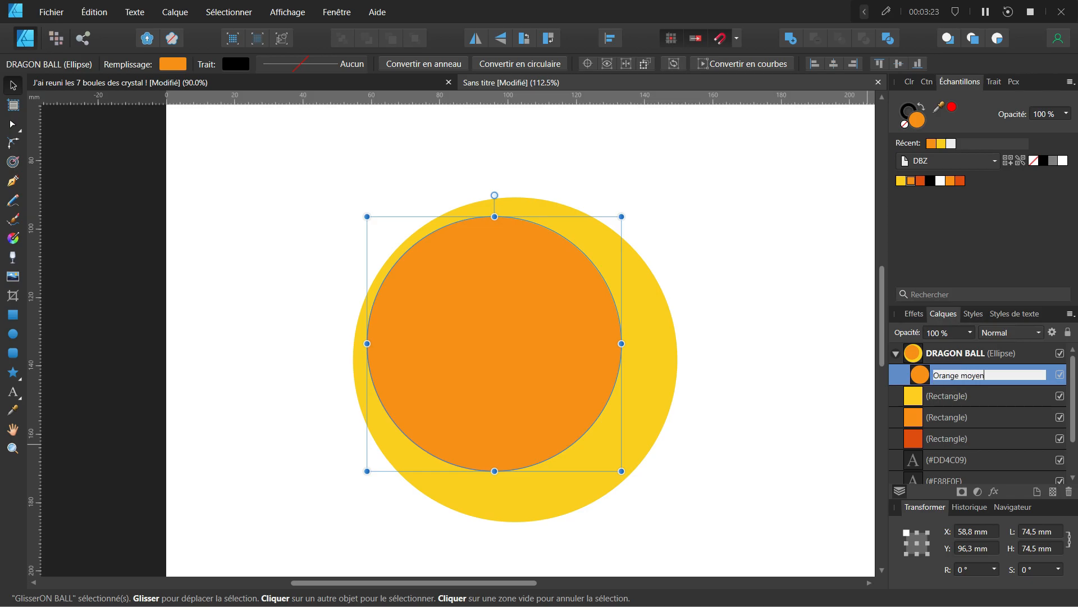
{"action": "key", "text": "Return"}
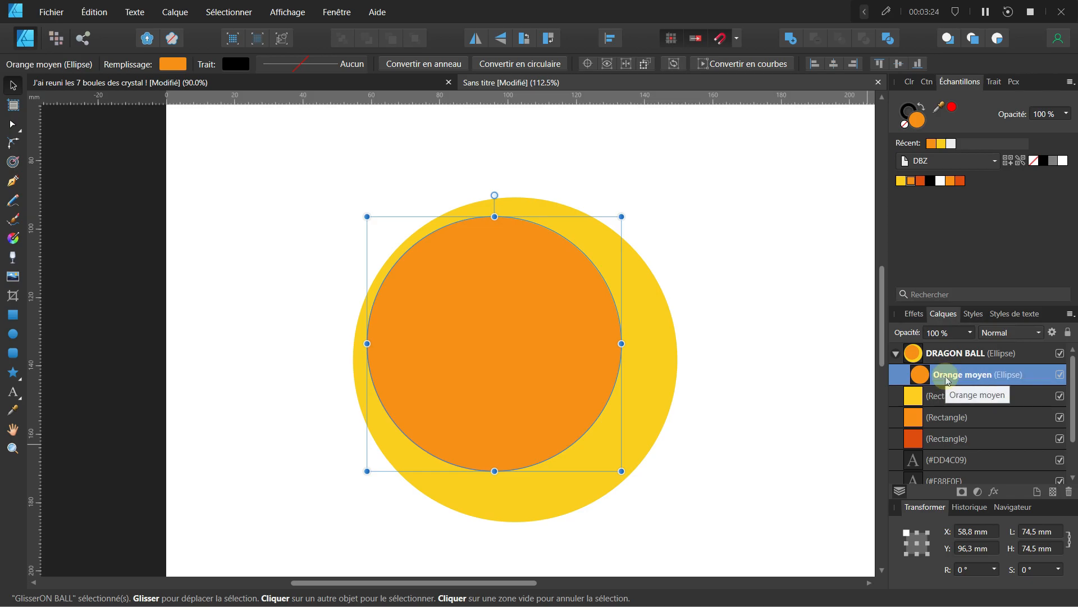
Step: Apply a Gaussian blur with a 63 px radius to the Orange moyen ellipse
{"action": "left_click", "coordinate": [995, 493]}
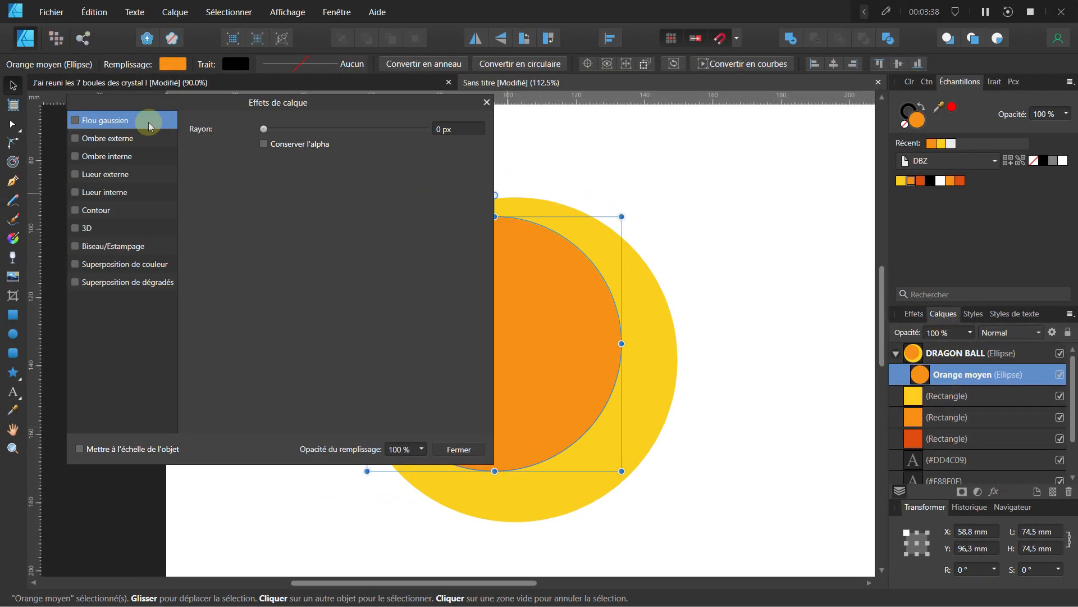
{"action": "left_click", "coordinate": [75, 121]}
{"action": "type", "text": "63"}
{"action": "key", "text": "Return"}
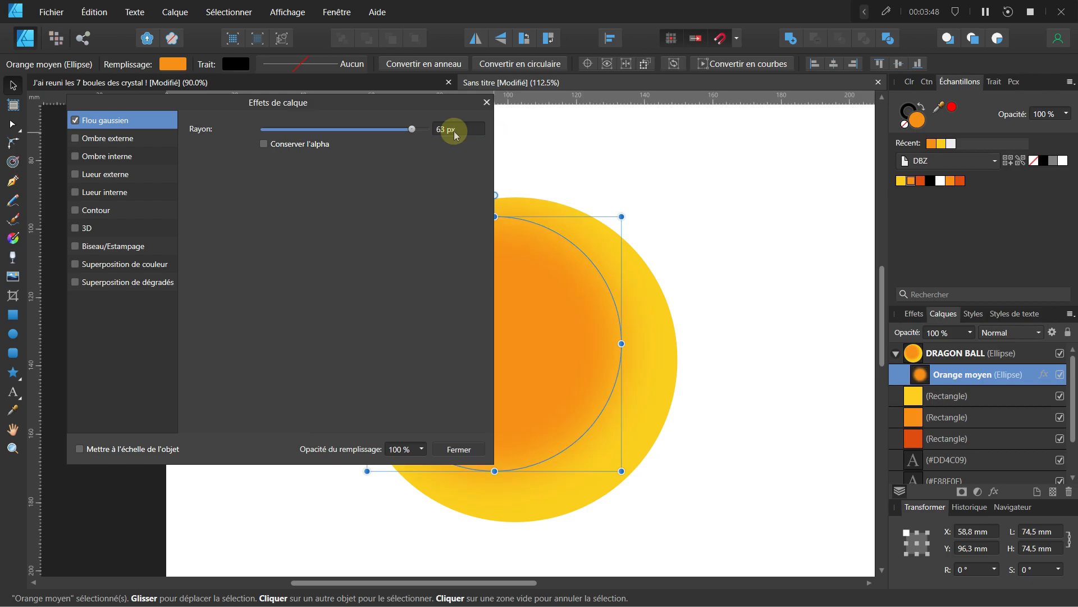
{"action": "left_click_drag", "start_coordinate": [360, 104], "coordinate": [973, 111]}
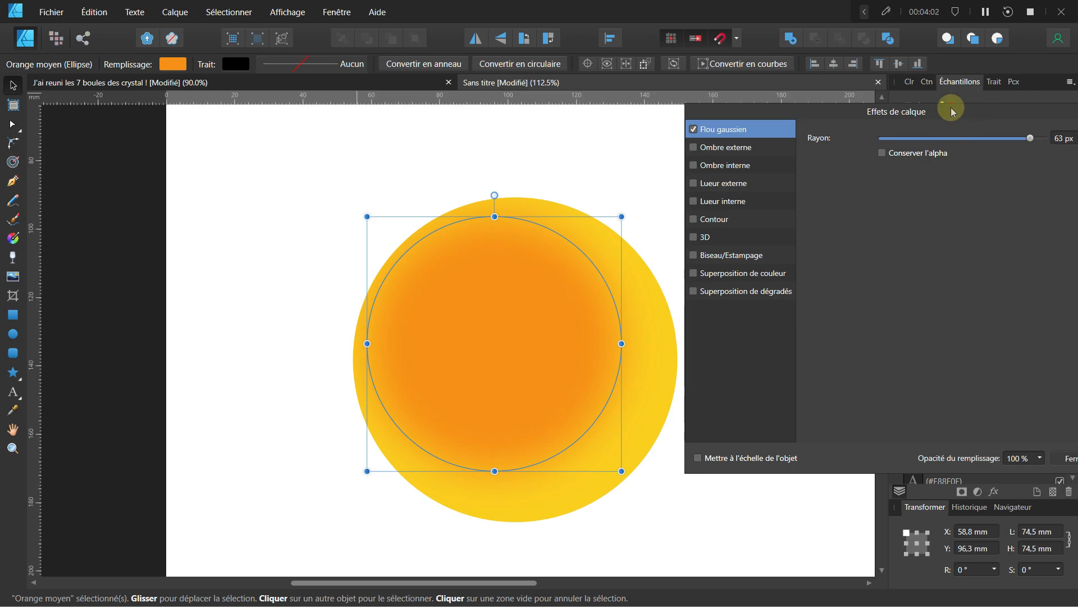
{"action": "left_click_drag", "start_coordinate": [945, 114], "coordinate": [816, 102]}
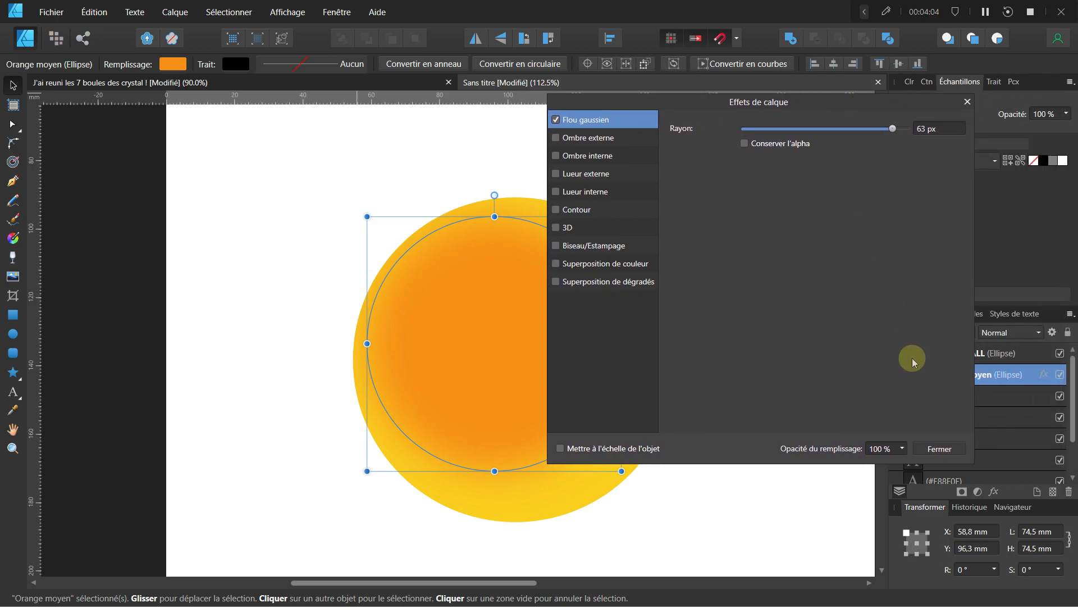
{"action": "left_click", "coordinate": [931, 449]}
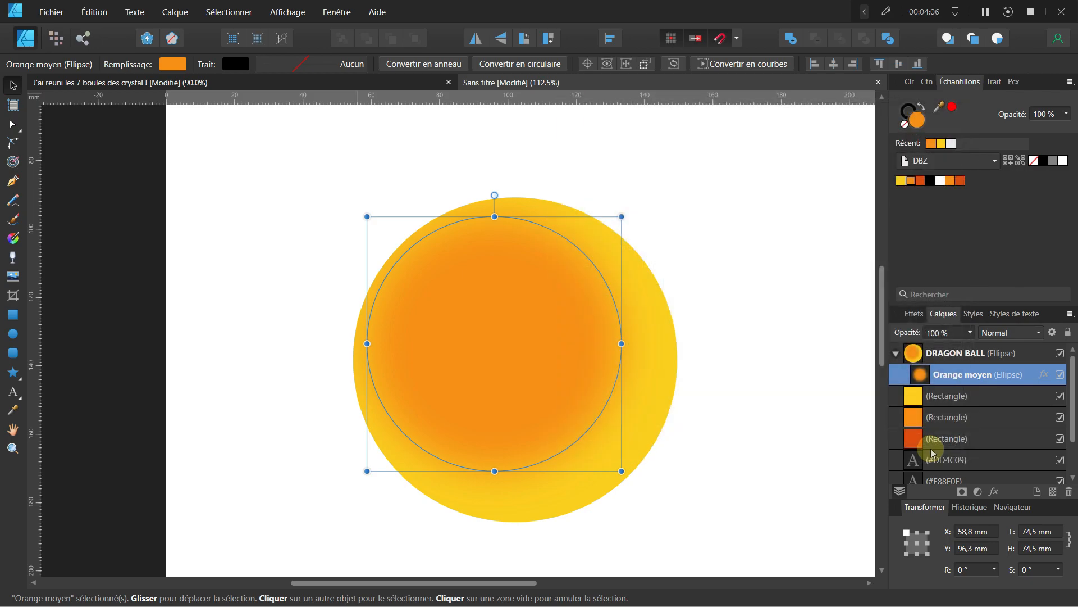
Step: Make the Orange moyen layer's blur effect scale with the object
{"action": "left_click", "coordinate": [1041, 374]}
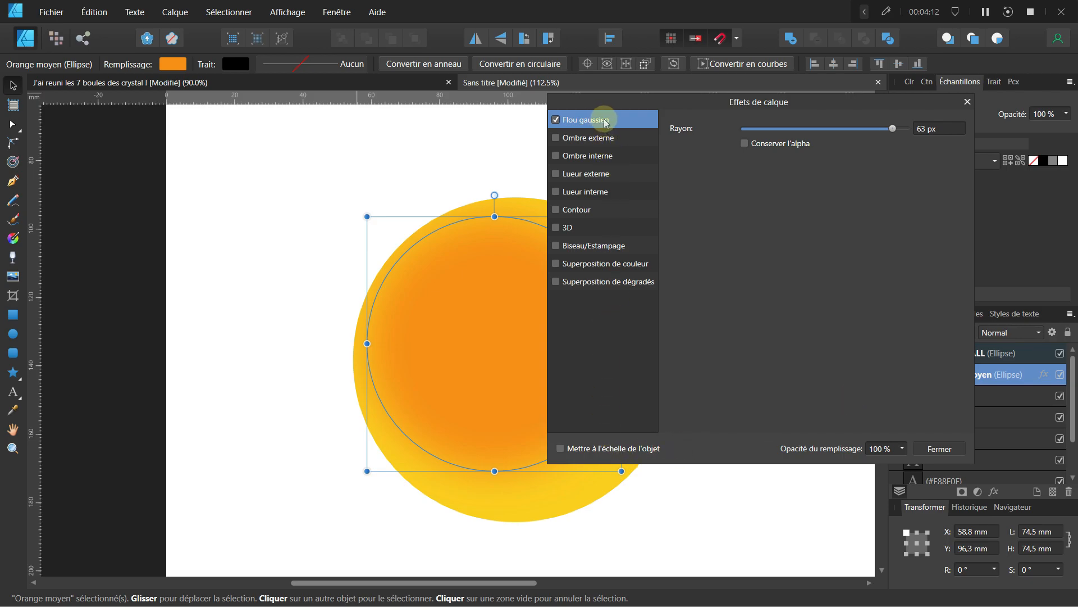
{"action": "left_click", "coordinate": [560, 448]}
{"action": "left_click", "coordinate": [932, 449]}
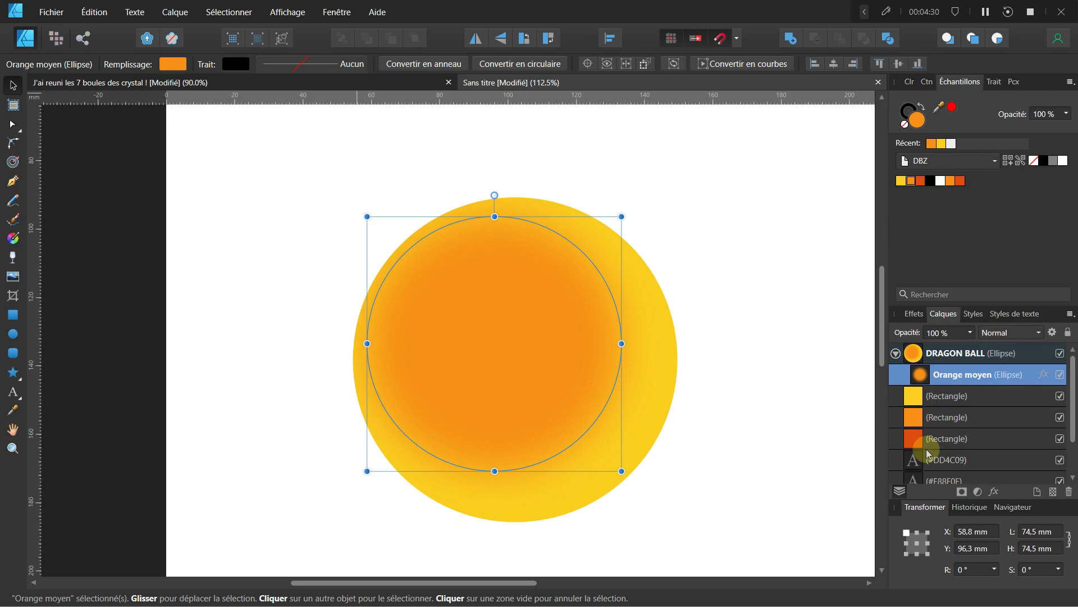
Step: Draw a circle about 33 mm wide from the ball's centre, inserted inside the DRAGON BALL ellipse, and fill it with the recent light grey
{"action": "left_click", "coordinate": [13, 335]}
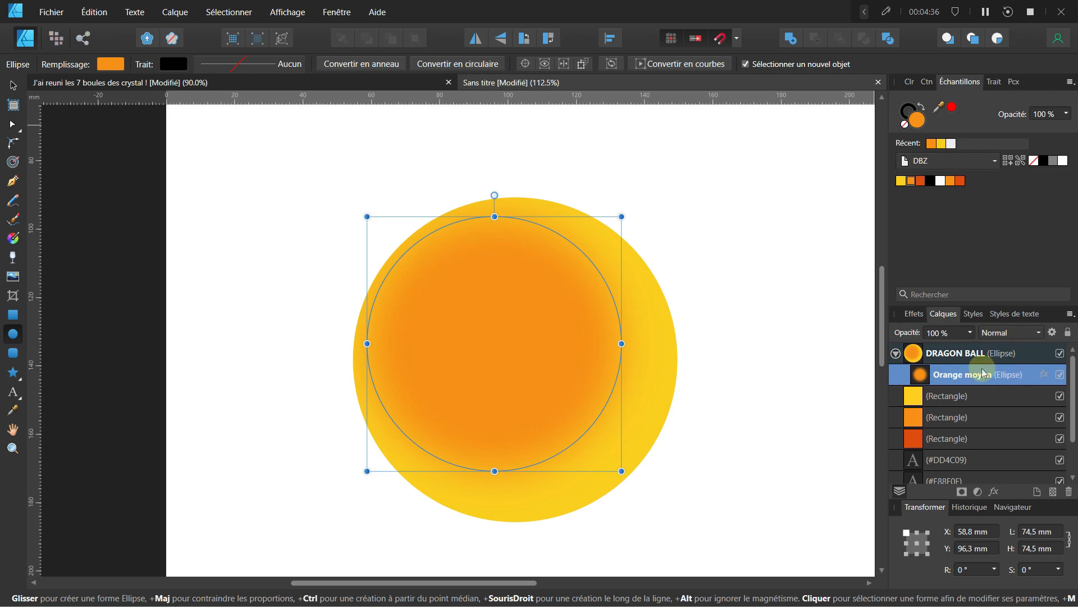
{"action": "left_click", "coordinate": [976, 354]}
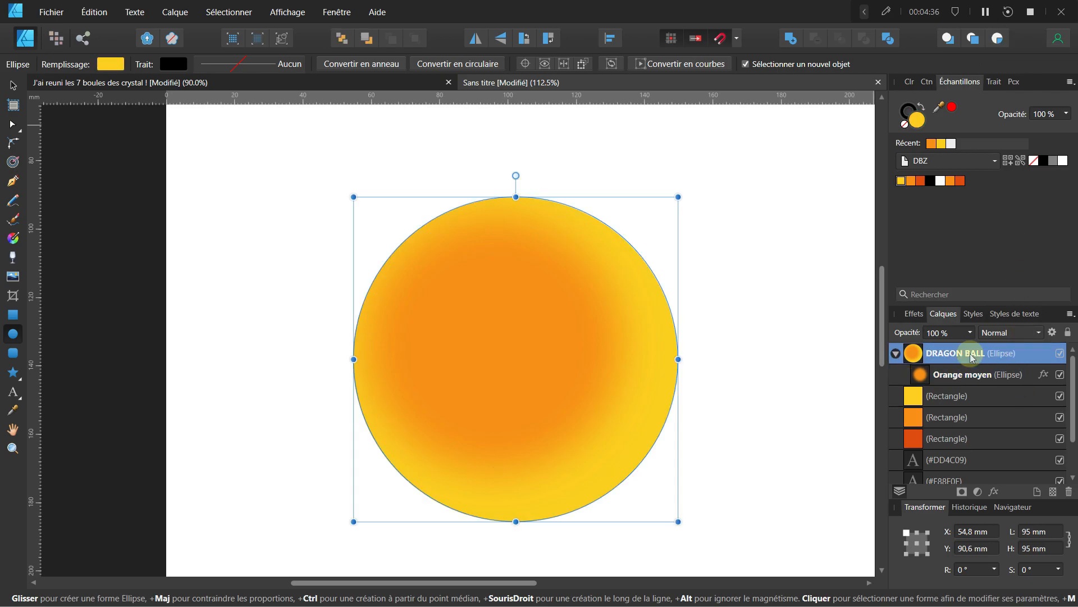
{"action": "left_click", "coordinate": [1003, 39]}
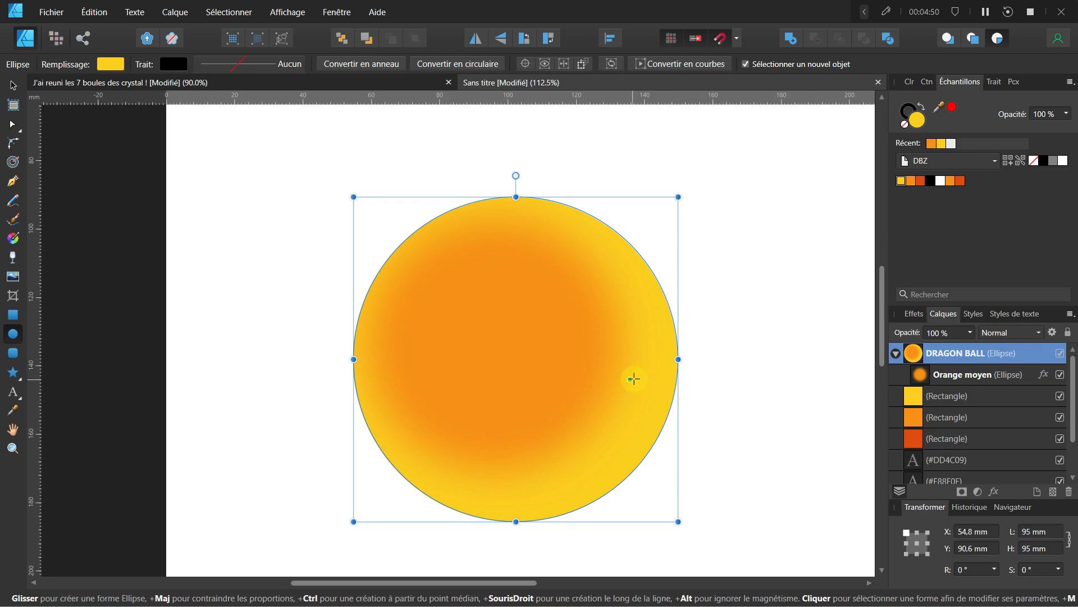
{"action": "left_click", "coordinate": [923, 362]}
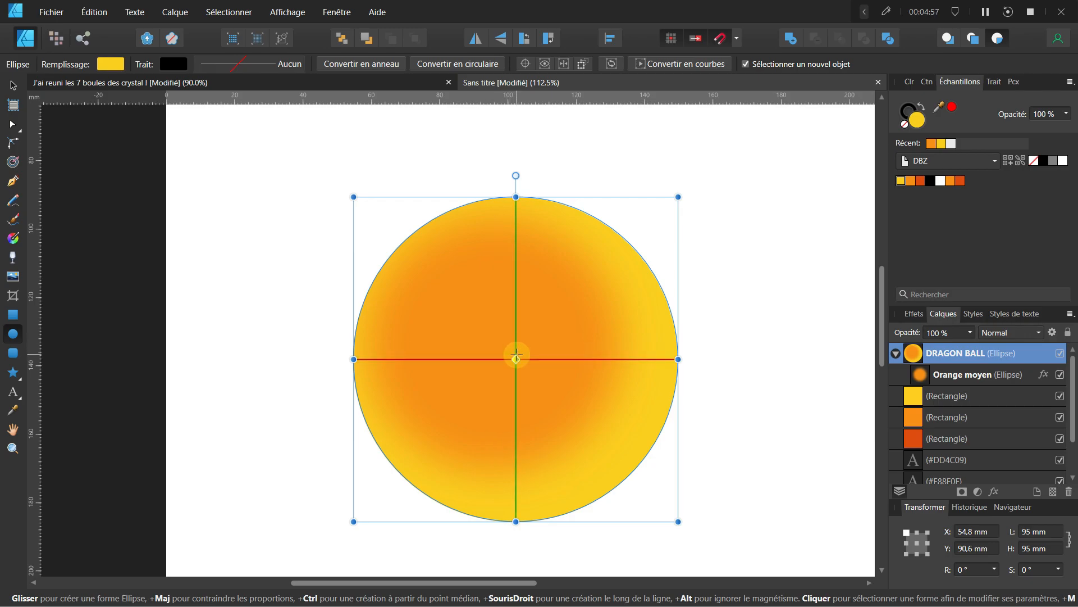
{"action": "left_click_drag", "start_coordinate": [516, 354], "coordinate": [573, 416]}
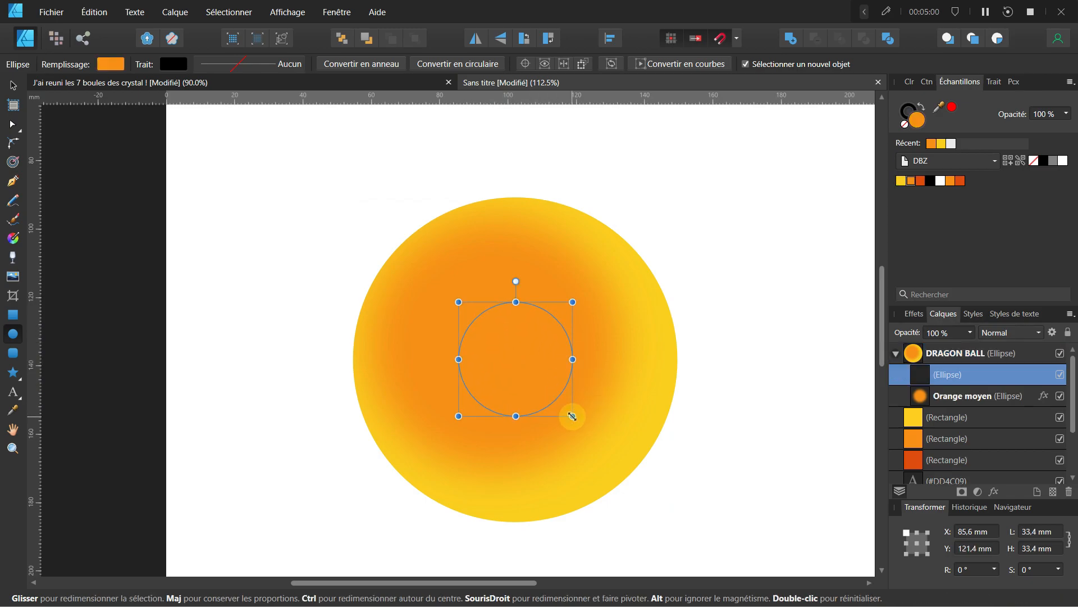
{"action": "left_click", "coordinate": [951, 143]}
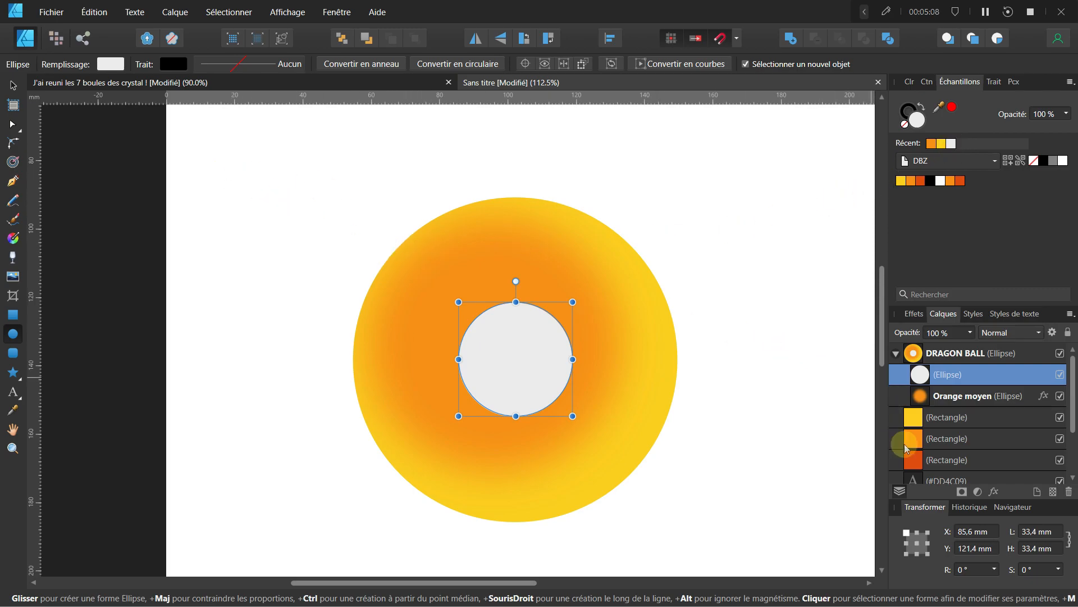
Step: Resize the light grey circle to 50.5 mm in width and height around its centre point
{"action": "left_click", "coordinate": [917, 542]}
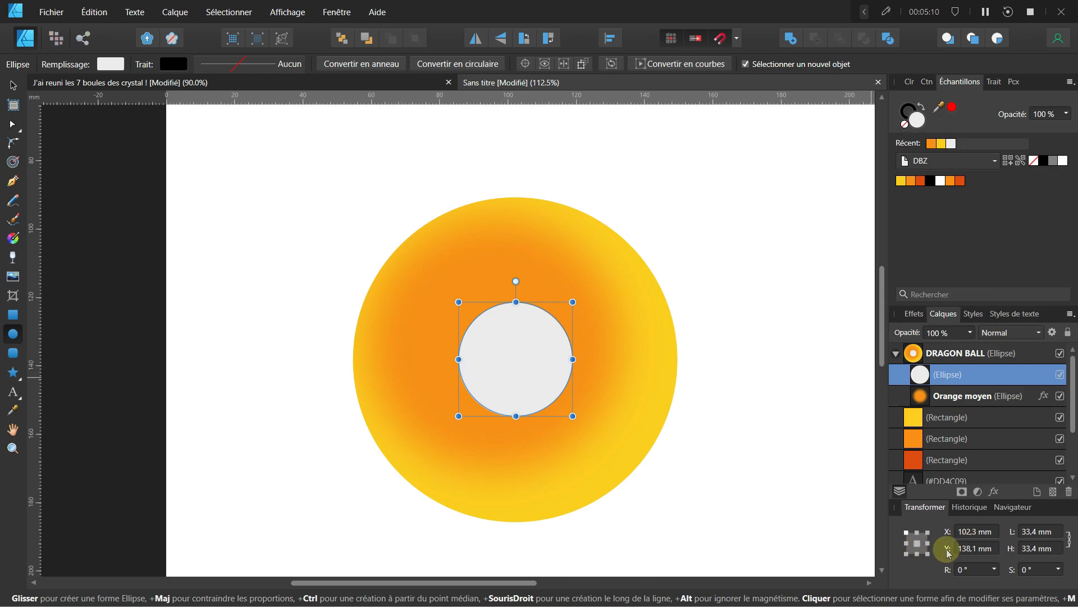
{"action": "left_click", "coordinate": [1042, 532]}
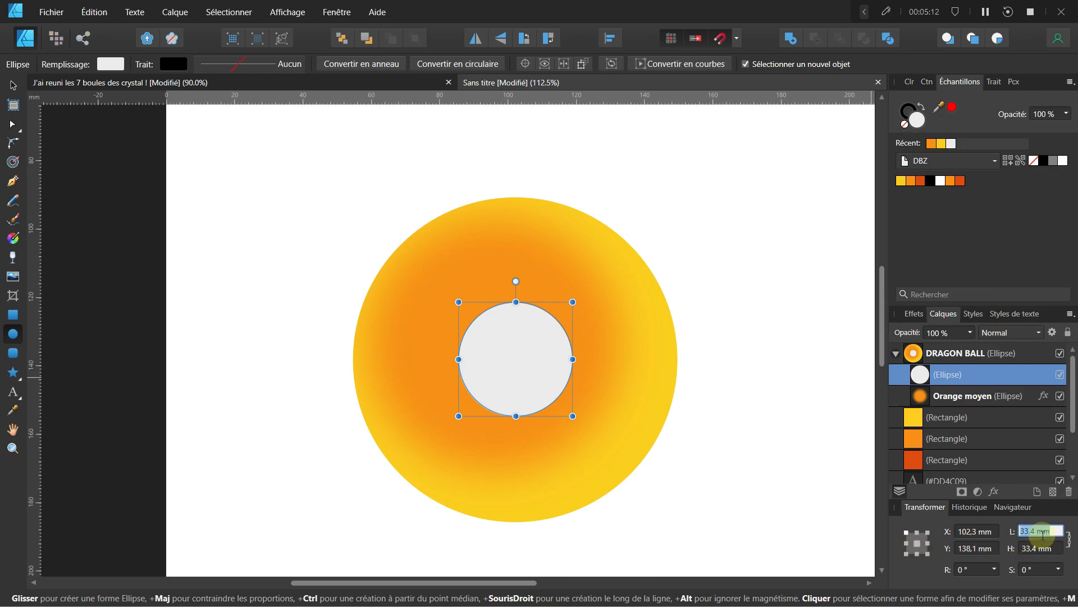
{"action": "type", "text": "50,5"}
{"action": "key", "text": "Return"}
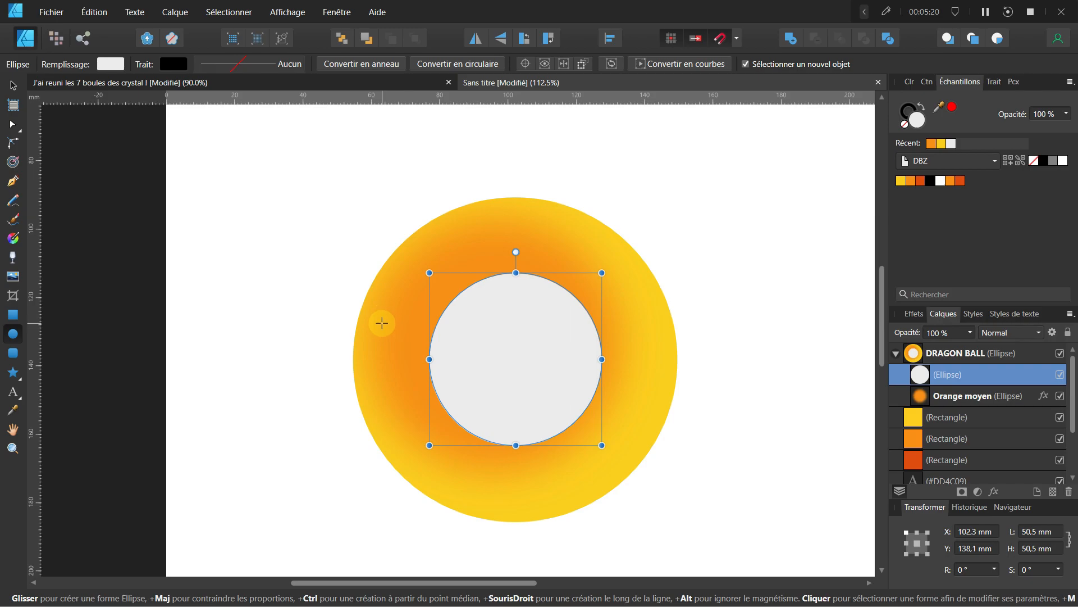
Step: Move the grey circle to the ball's upper-left area, centred at about X 87 mm, Y 123 mm
{"action": "left_click", "coordinate": [12, 86]}
{"action": "left_click", "coordinate": [430, 311]}
{"action": "left_click_drag", "start_coordinate": [517, 344], "coordinate": [465, 298]}
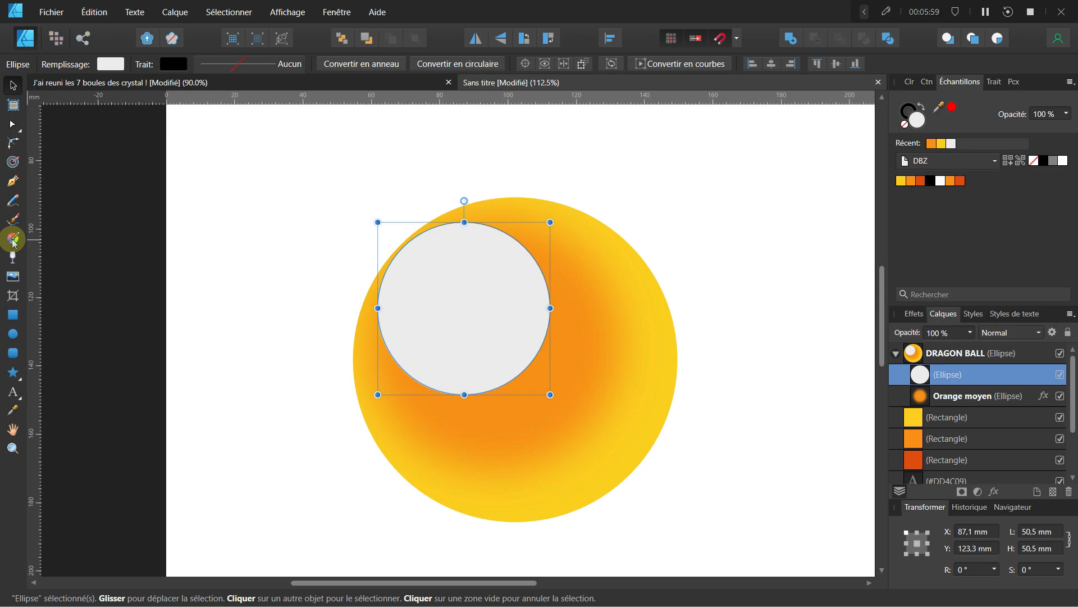
Step: Apply a linear gradient fill to the grey circle, running diagonally from its upper-left edge to its lower-right edge
{"action": "left_click", "coordinate": [14, 241]}
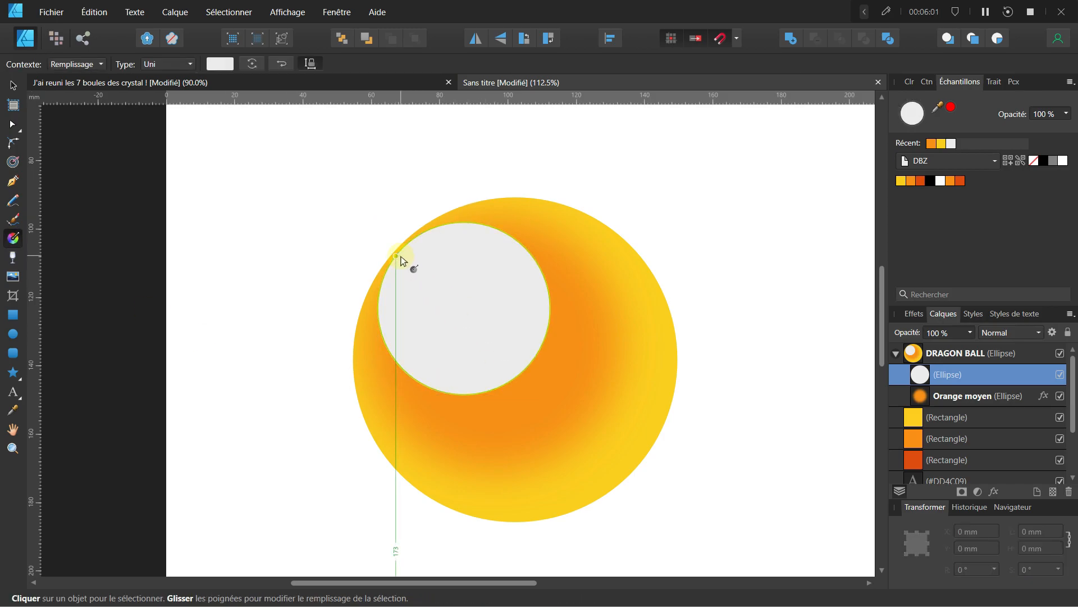
{"action": "left_click_drag", "start_coordinate": [396, 256], "coordinate": [526, 370]}
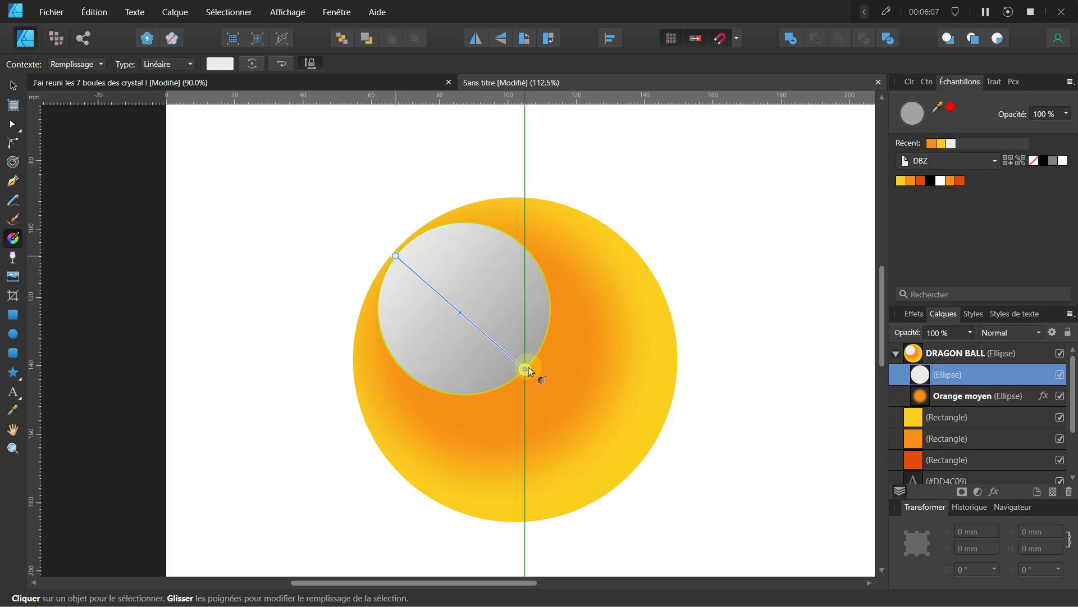
{"action": "left_click_drag", "start_coordinate": [528, 369], "coordinate": [526, 369]}
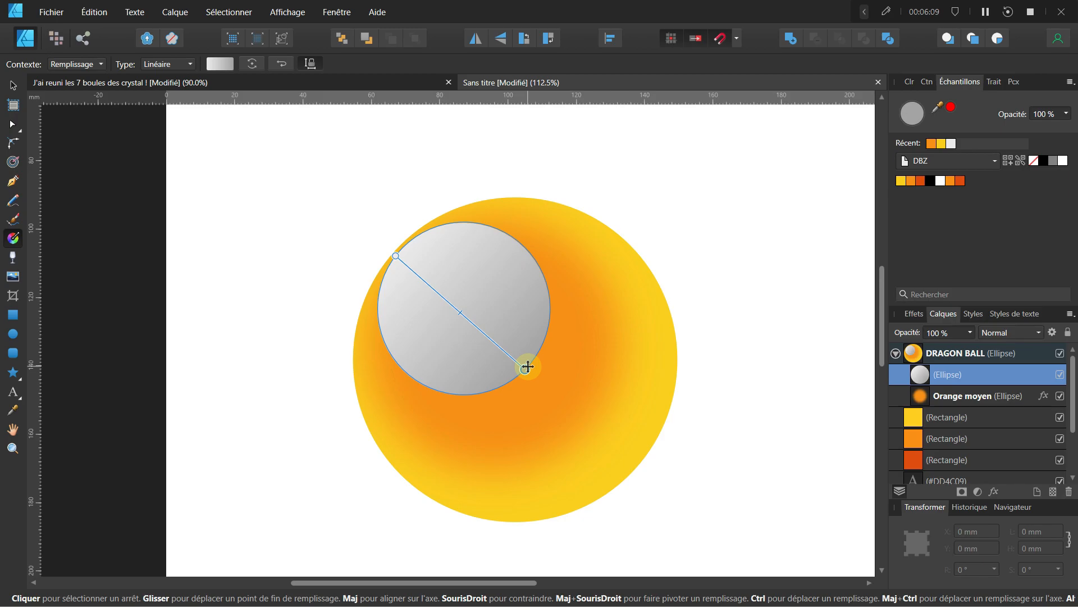
Step: Set the colour of the end stop in the small highlight circle's gradient to white, hex FFFFFF
{"action": "left_click", "coordinate": [219, 63]}
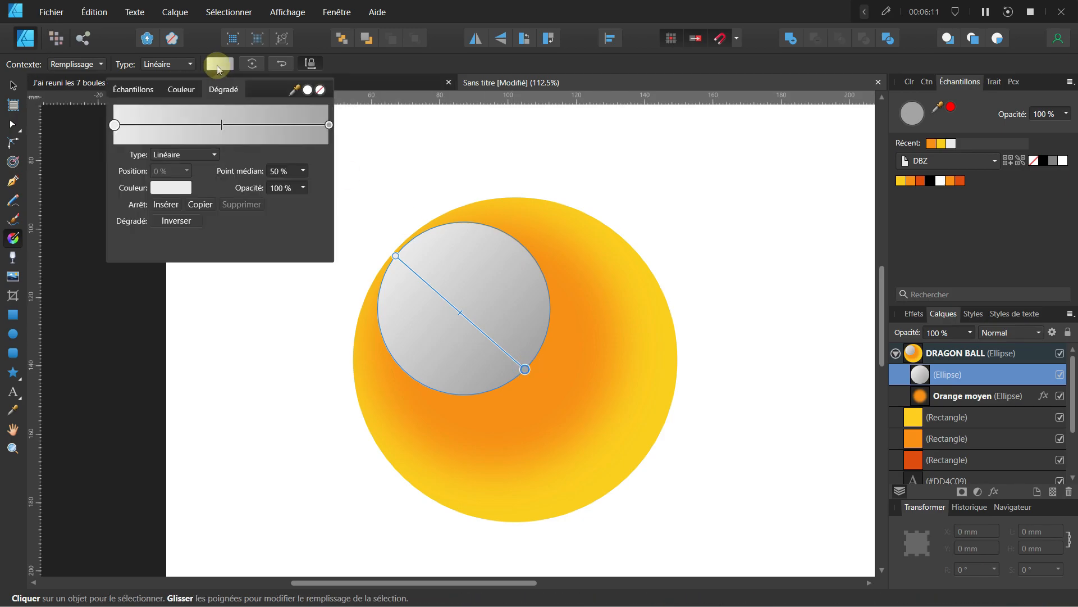
{"action": "left_click", "coordinate": [329, 125]}
{"action": "left_click", "coordinate": [181, 190]}
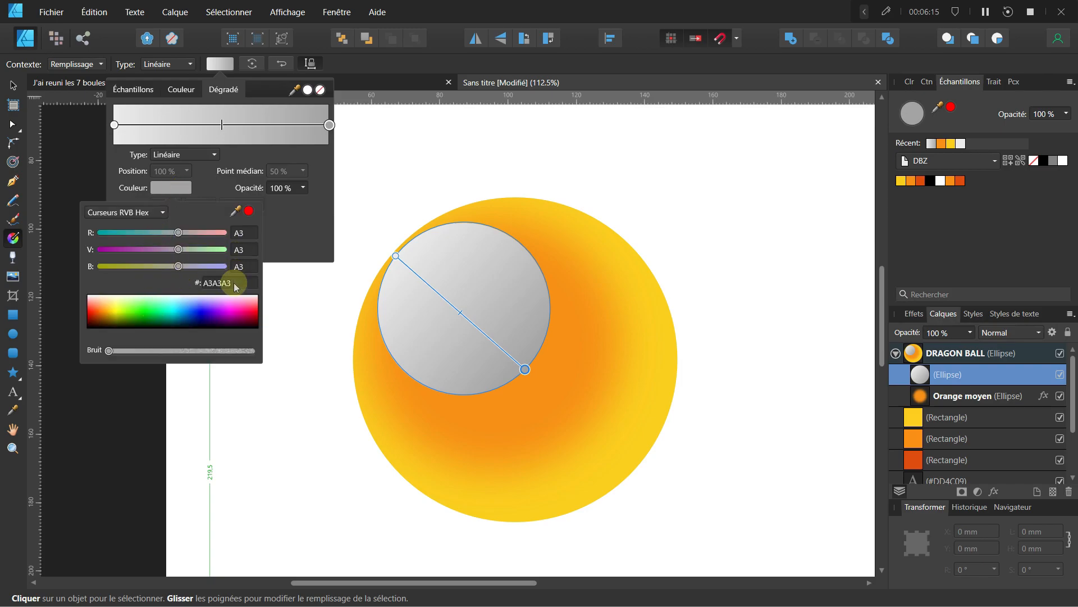
{"action": "left_click", "coordinate": [235, 283]}
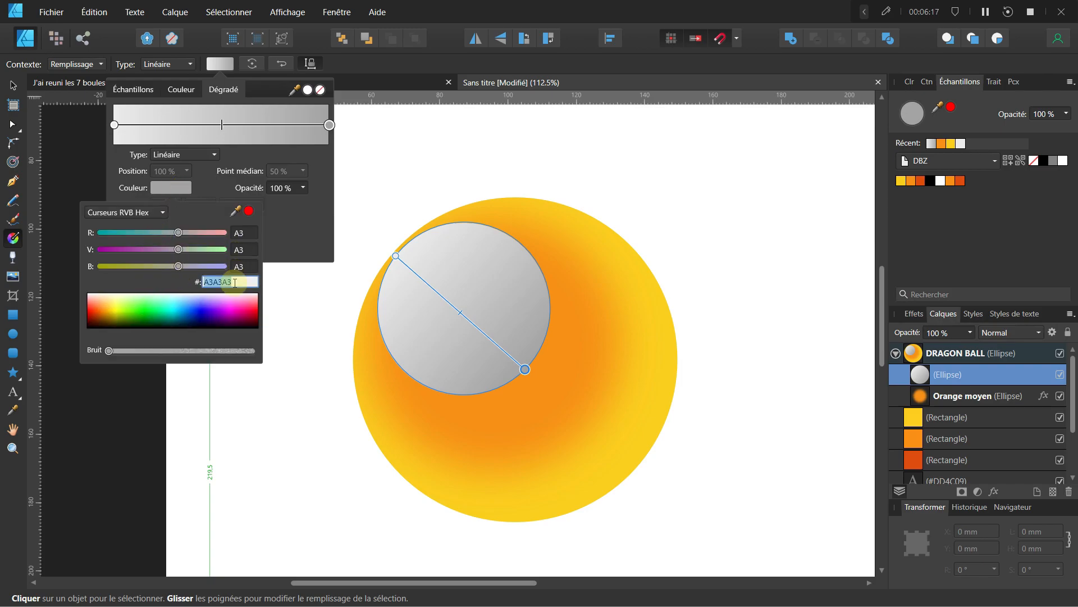
{"action": "type", "text": "ffffff"}
{"action": "key", "text": "Return"}
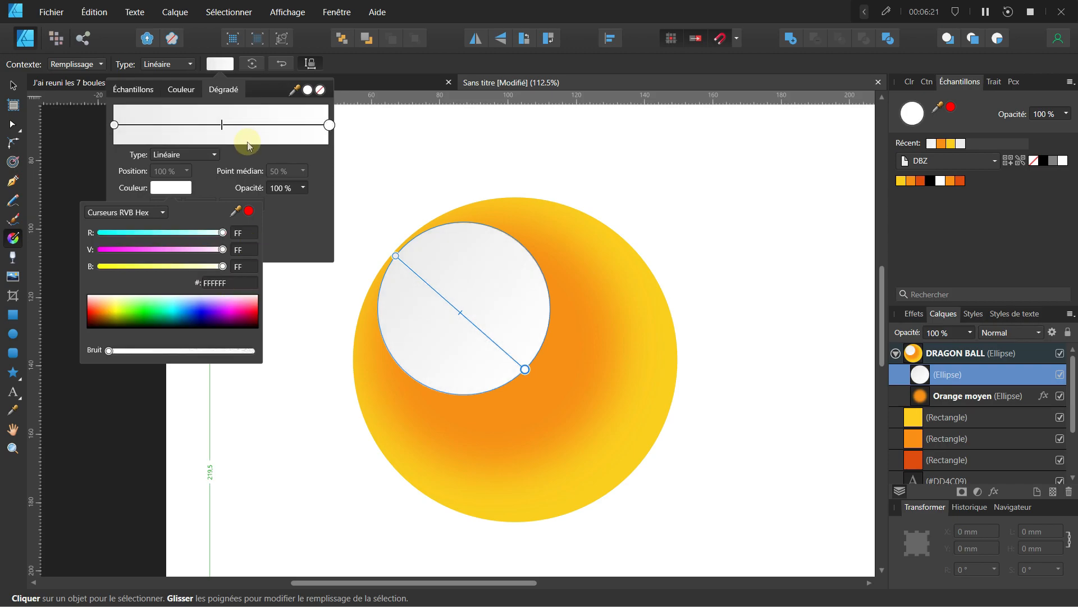
Step: Add a middle stop at about 49 % in the highlight circle's gradient and set its opacity to 50 %
{"action": "left_click", "coordinate": [213, 125]}
{"action": "left_click_drag", "start_coordinate": [213, 126], "coordinate": [219, 128]}
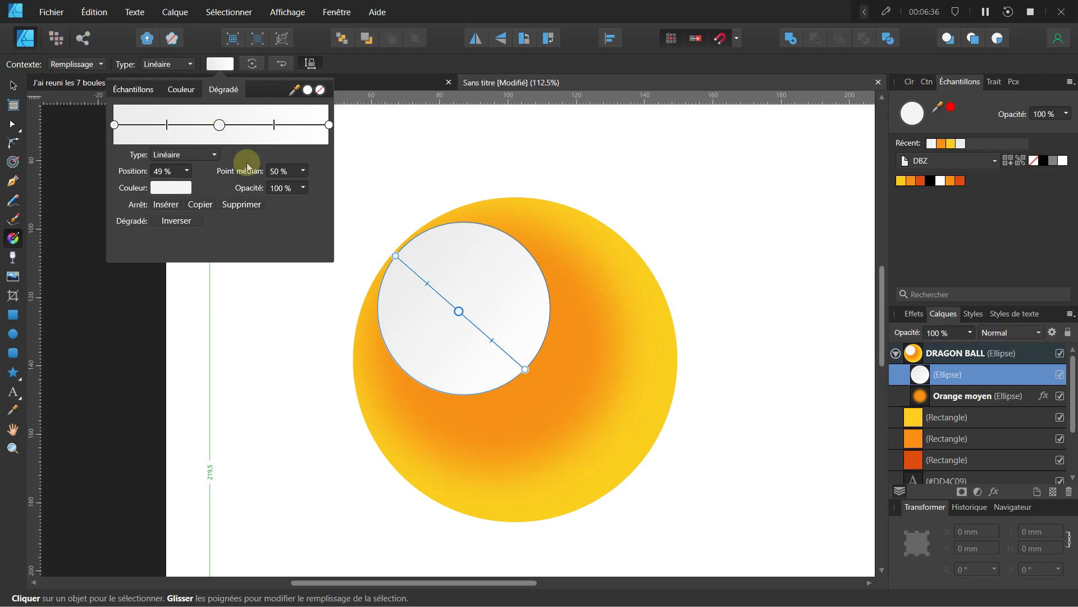
{"action": "left_click", "coordinate": [281, 188]}
{"action": "type", "text": "50"}
{"action": "key", "text": "Return"}
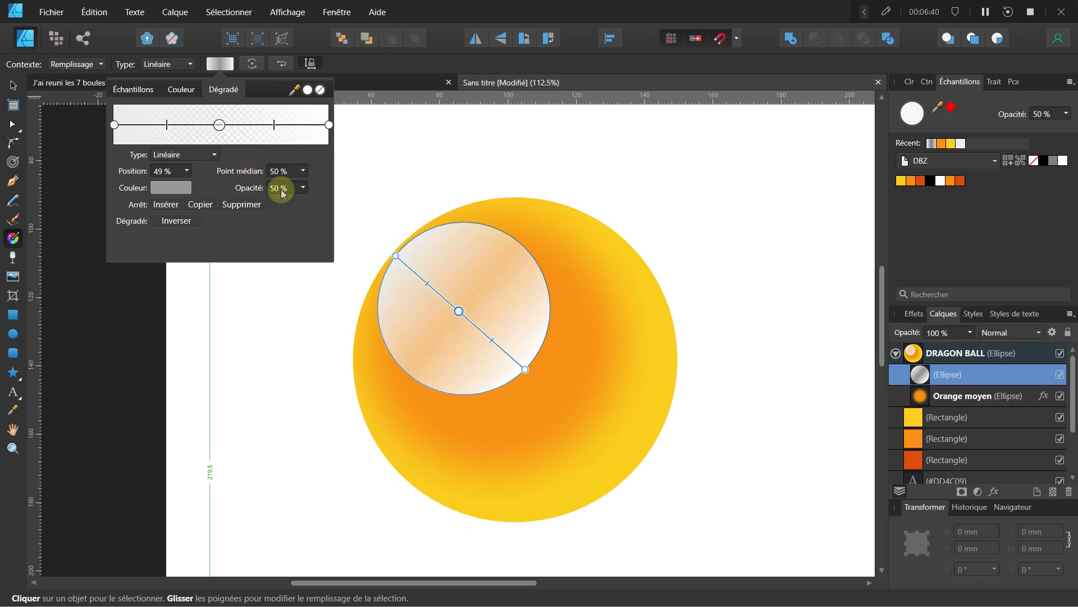
Step: Set the position of the highlight gradient's middle stop to 60 %
{"action": "left_click", "coordinate": [169, 174]}
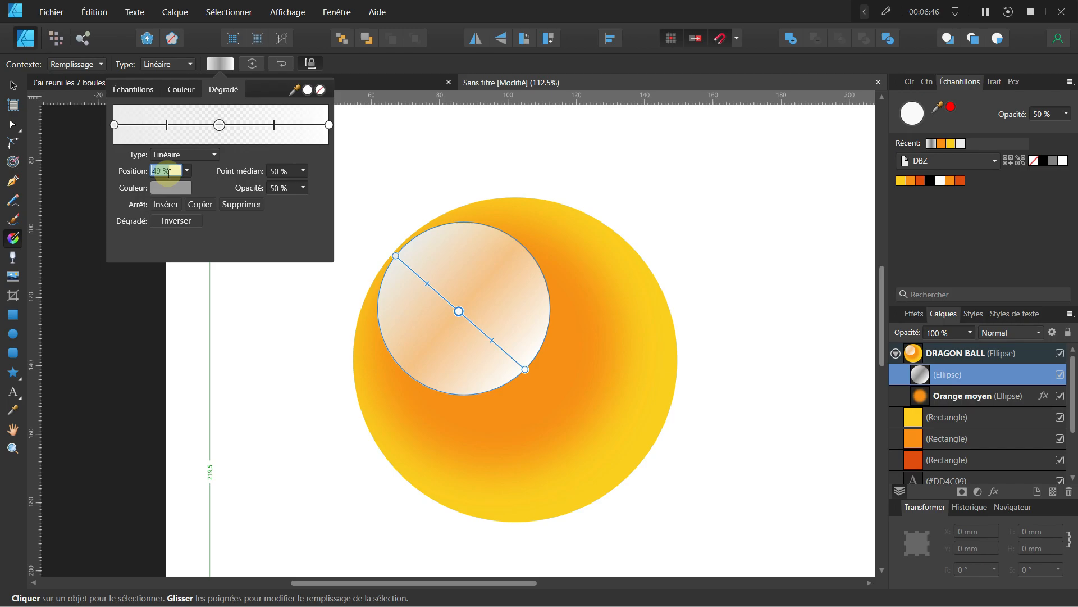
{"action": "type", "text": "60"}
{"action": "left_click", "coordinate": [278, 171]}
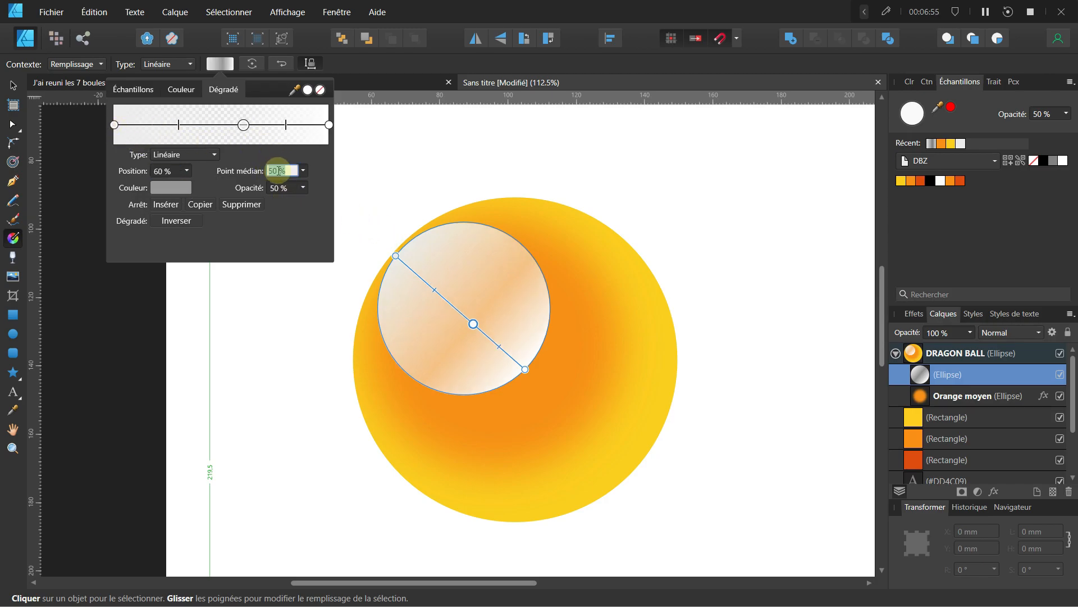
Step: Set the opacity of the highlight gradient's end stop to 0 %
{"action": "left_click", "coordinate": [329, 125]}
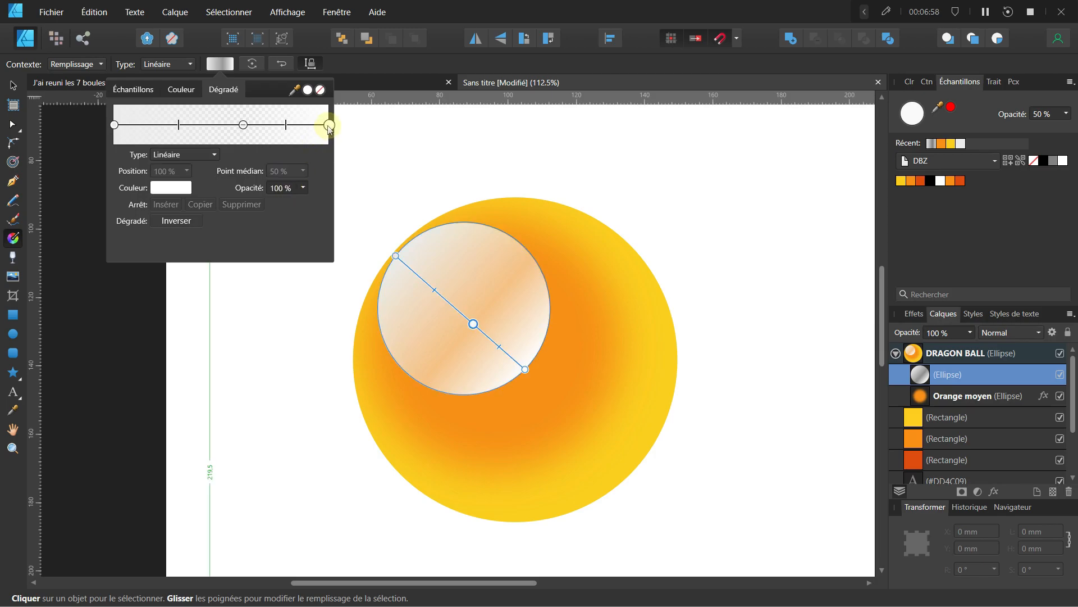
{"action": "left_click", "coordinate": [284, 188]}
{"action": "type", "text": "0"}
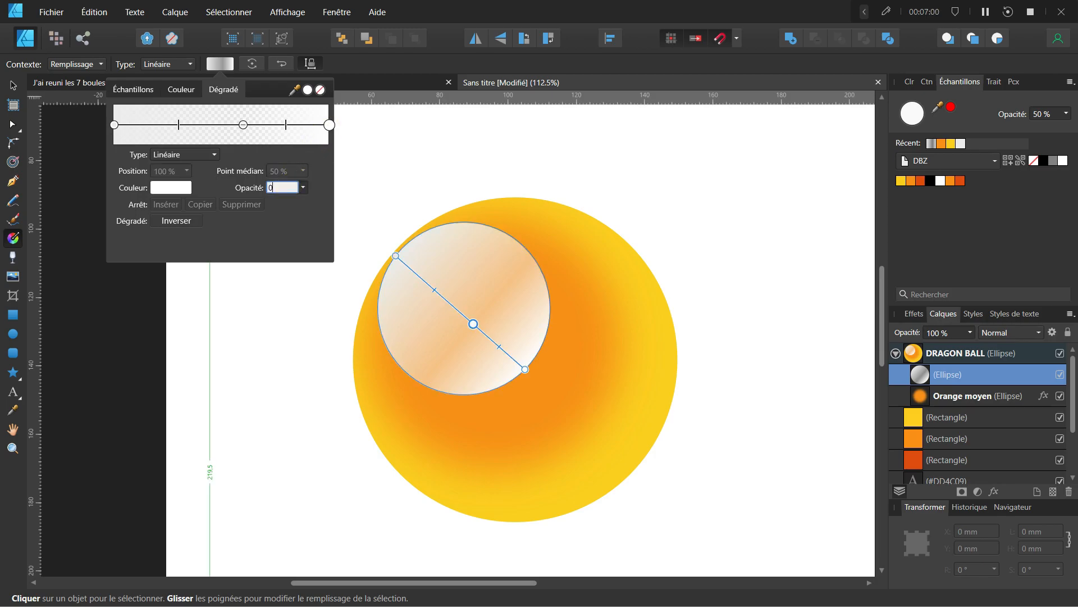
{"action": "key", "text": "Return"}
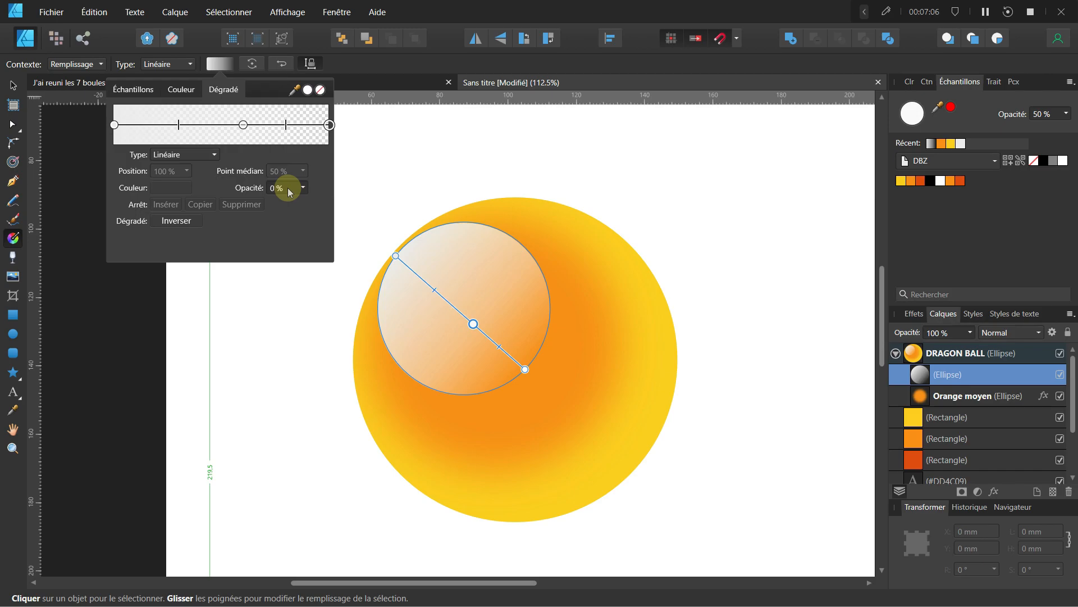
Step: Slide the highlight gradient's middle stop to about 43 %, close the gradient editor and deselect the circle
{"action": "left_click", "coordinate": [244, 125]}
{"action": "left_click_drag", "start_coordinate": [243, 126], "coordinate": [208, 147]}
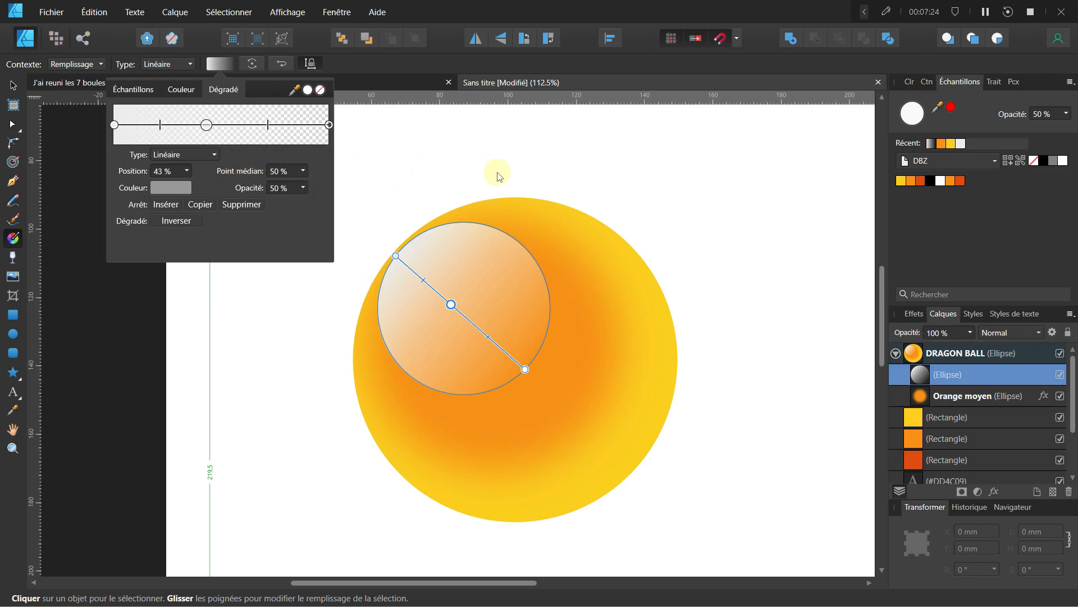
{"action": "left_click", "coordinate": [538, 147]}
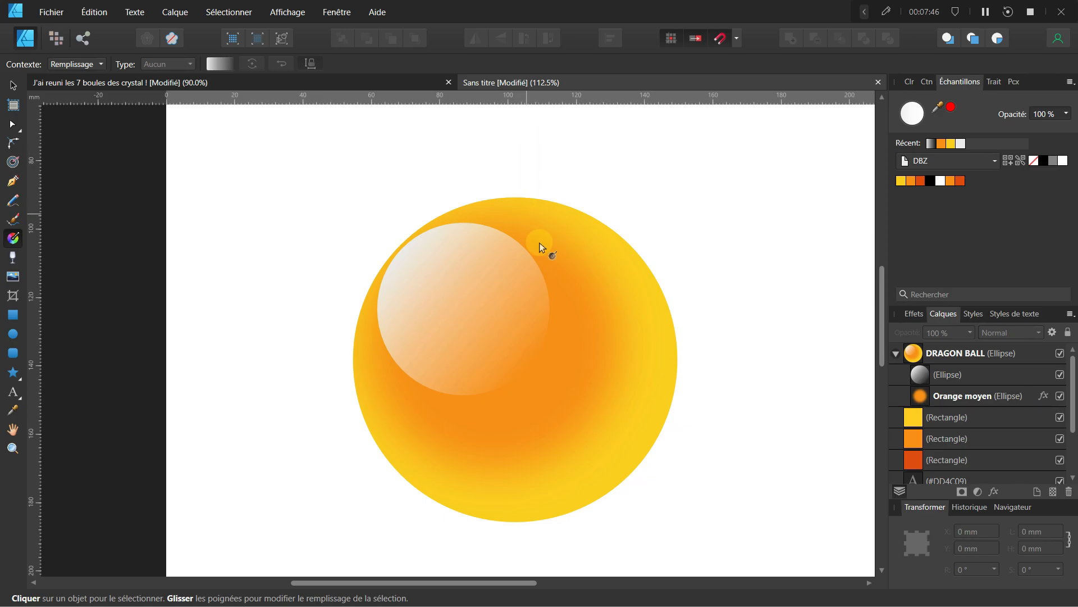
Step: Draw a circle about 86.5 mm wide from the ball's centre, inserted inside the DRAGON BALL ellipse
{"action": "left_click", "coordinate": [636, 466]}
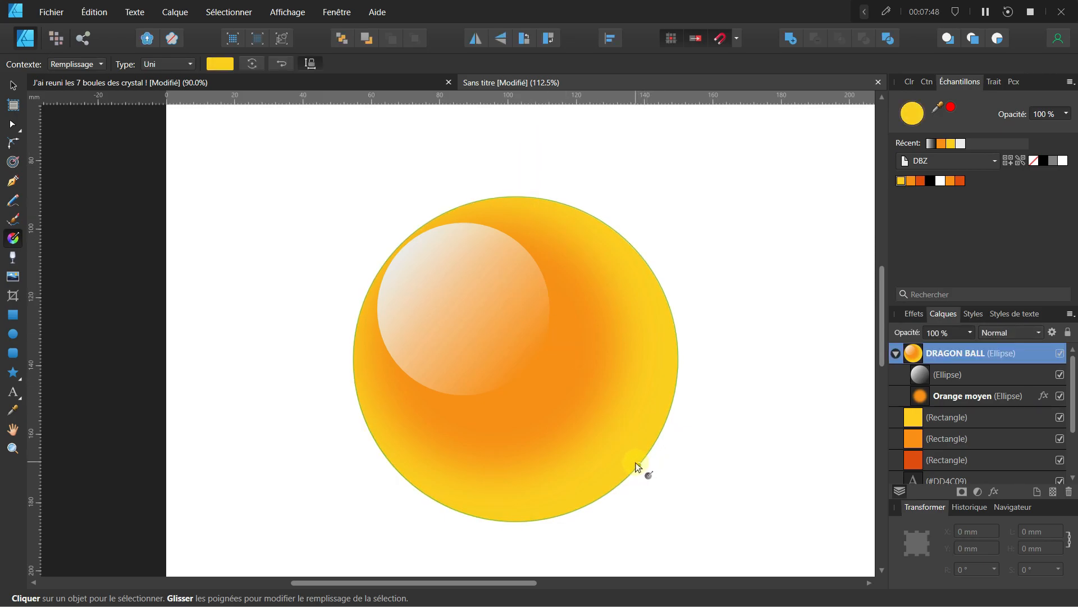
{"action": "left_click", "coordinate": [13, 337]}
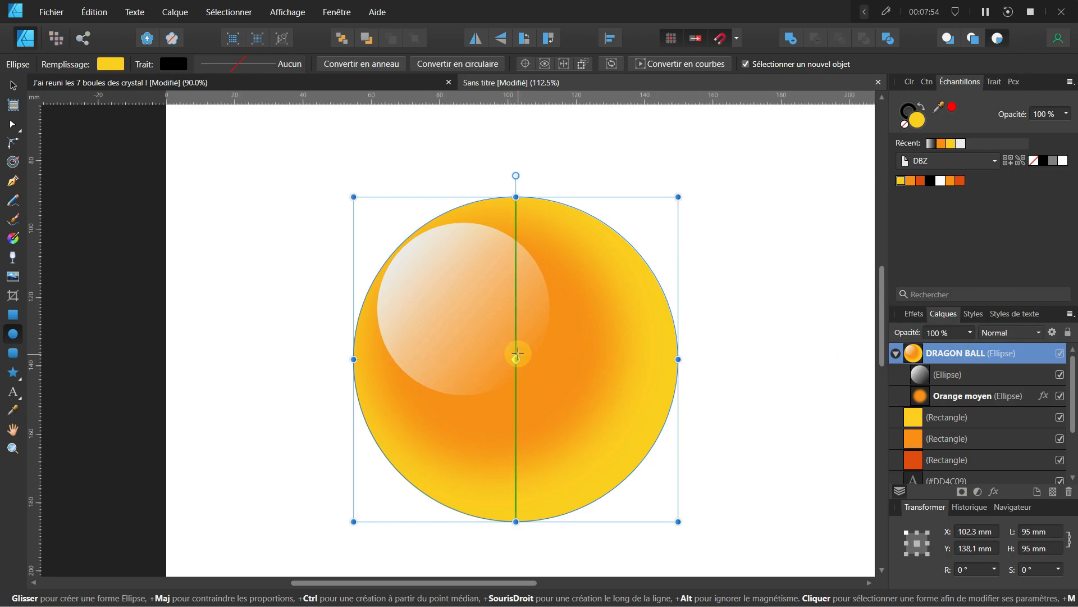
{"action": "left_click_drag", "start_coordinate": [515, 359], "coordinate": [677, 496]}
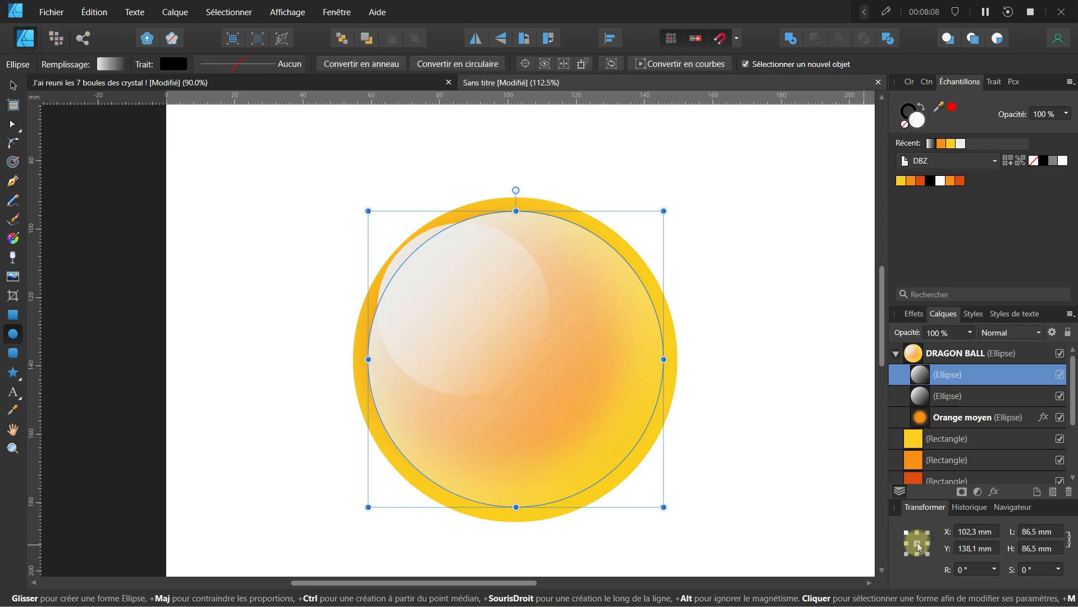
Step: Resize the new large circle to 92 mm in width and height around its centre
{"action": "left_click", "coordinate": [1041, 532]}
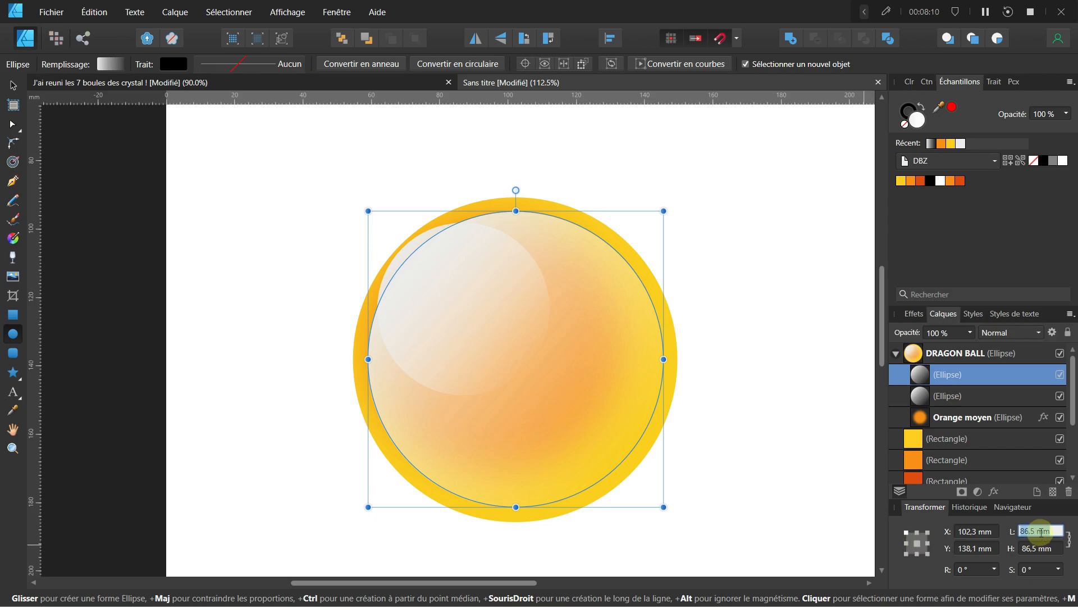
{"action": "type", "text": "92"}
{"action": "key", "text": "Return"}
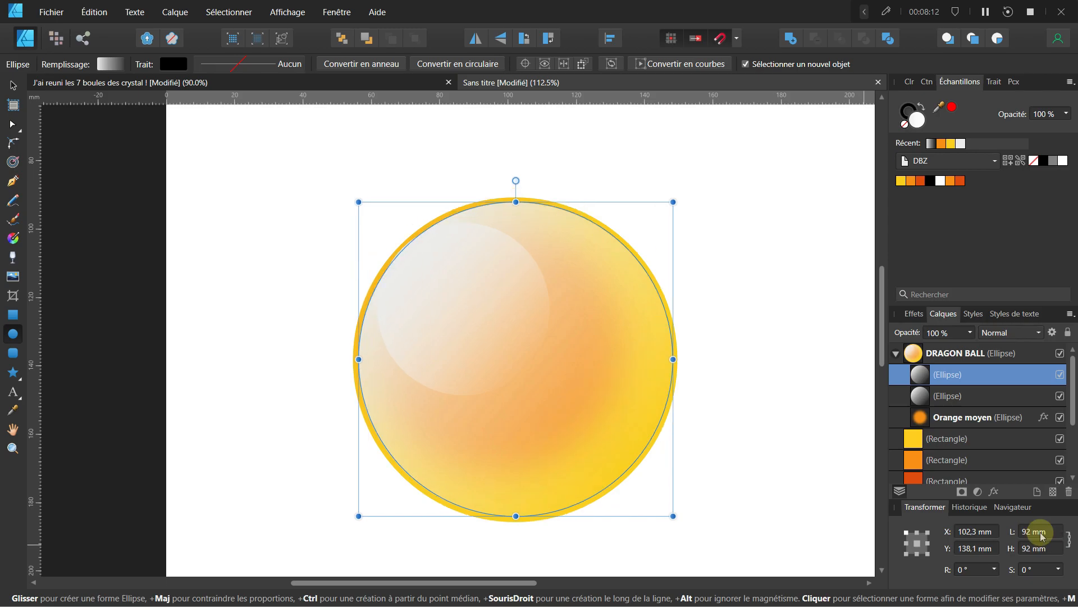
Step: Remove the large circle's fill and give it a white stroke 20 pt wide
{"action": "left_click", "coordinate": [905, 124]}
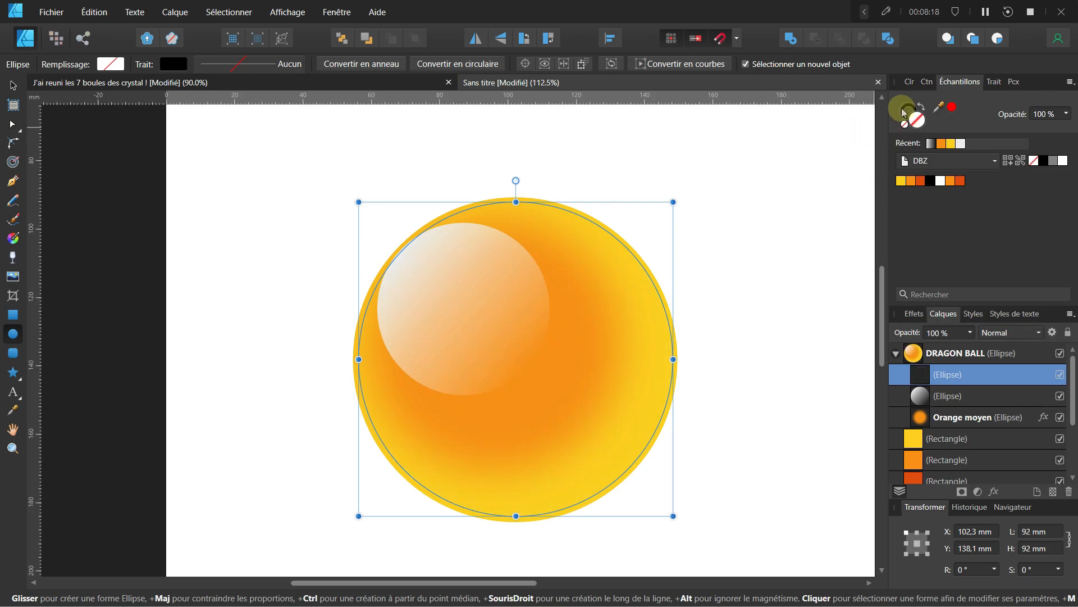
{"action": "left_click", "coordinate": [1063, 164]}
{"action": "left_click", "coordinate": [994, 81]}
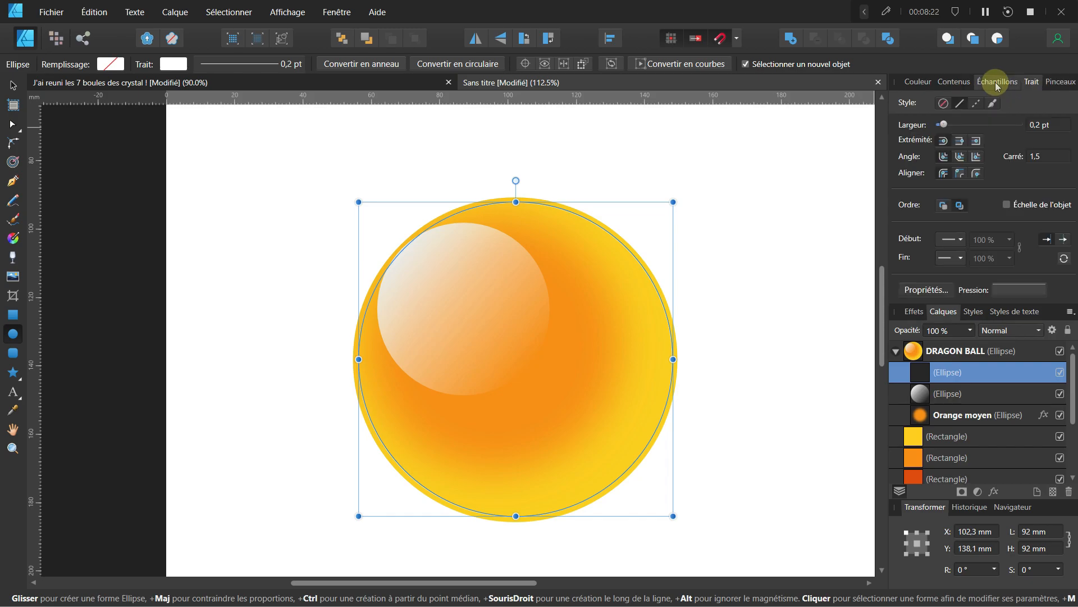
{"action": "left_click", "coordinate": [1045, 124]}
{"action": "type", "text": "20"}
{"action": "key", "text": "Return"}
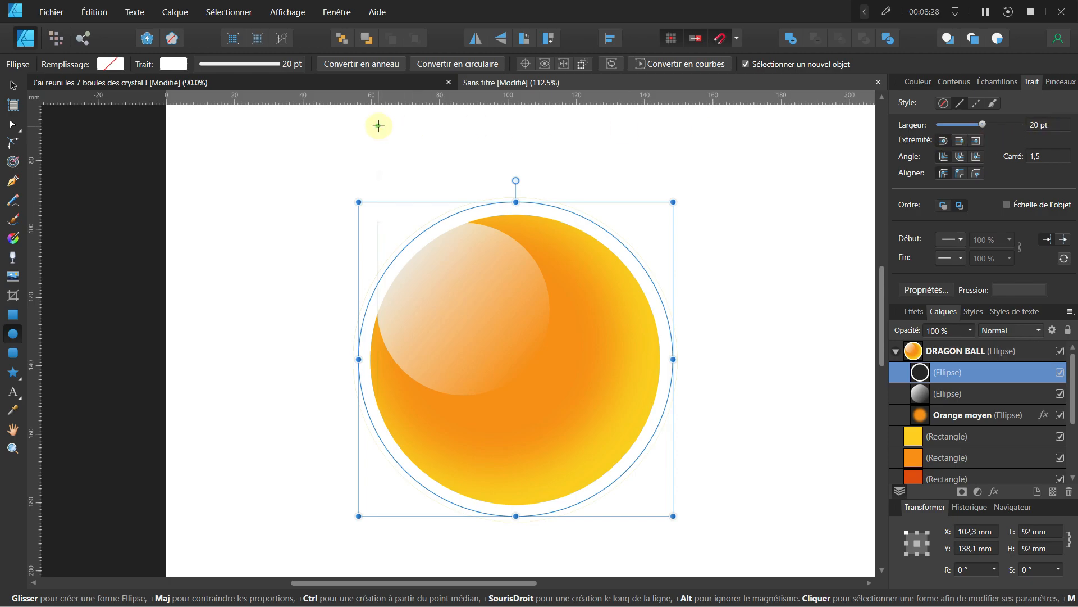
Step: Apply a linear gradient to the large circle's stroke with the Fill tool
{"action": "left_click", "coordinate": [13, 239]}
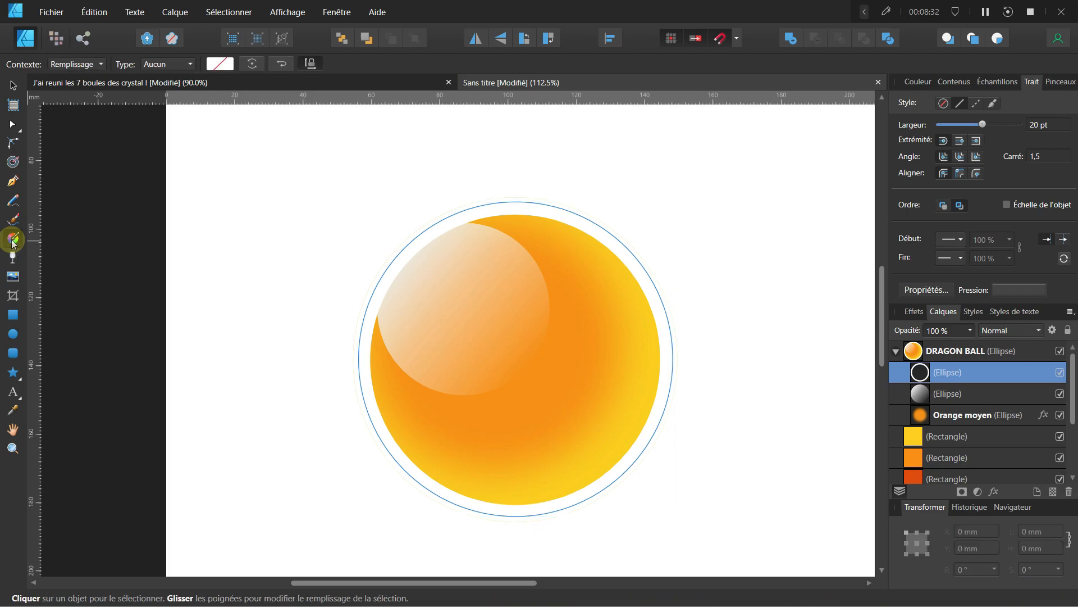
{"action": "left_click", "coordinate": [102, 65]}
{"action": "left_click", "coordinate": [74, 97]}
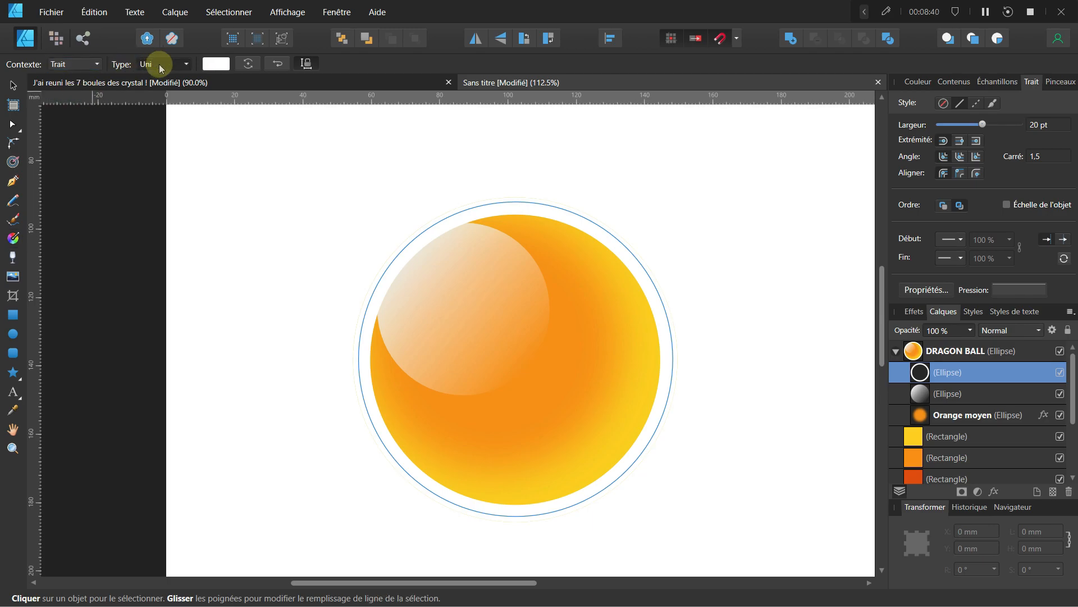
{"action": "left_click", "coordinate": [186, 64]}
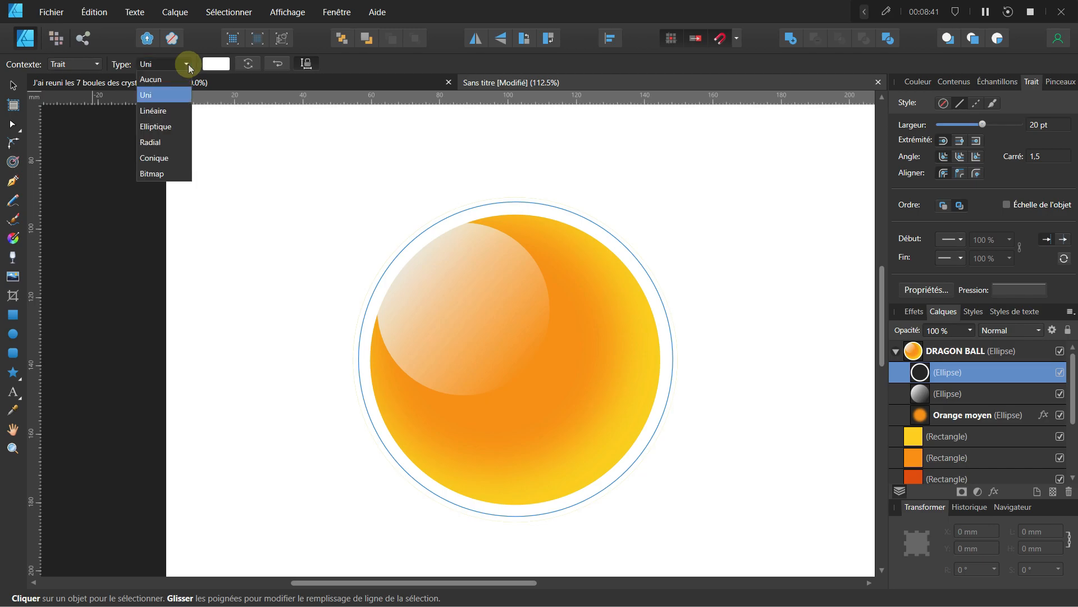
{"action": "left_click", "coordinate": [147, 112]}
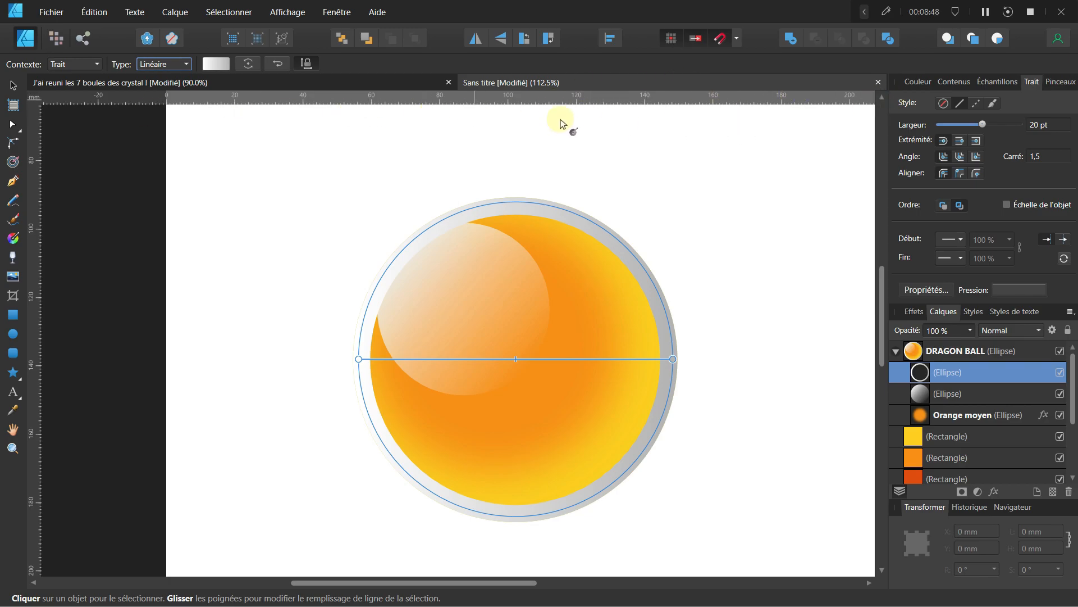
{"action": "left_click", "coordinate": [992, 82]}
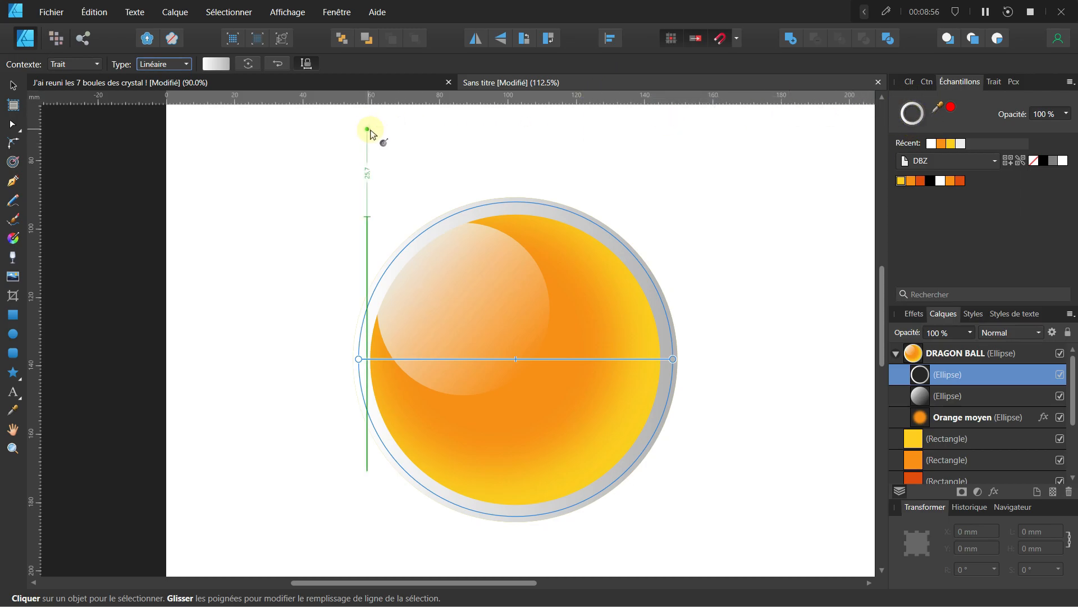
Step: Set the colour of the end stop in the large circle's stroke gradient to white, hex FFFFFF
{"action": "left_click", "coordinate": [216, 64]}
{"action": "left_click", "coordinate": [325, 124]}
{"action": "left_click", "coordinate": [167, 188]}
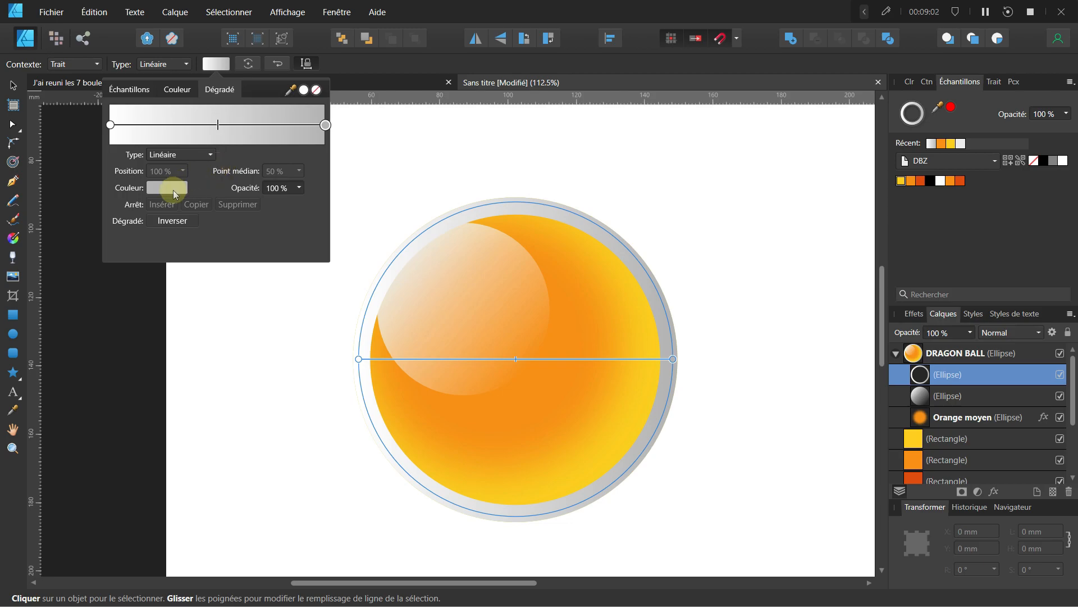
{"action": "left_click", "coordinate": [227, 282]}
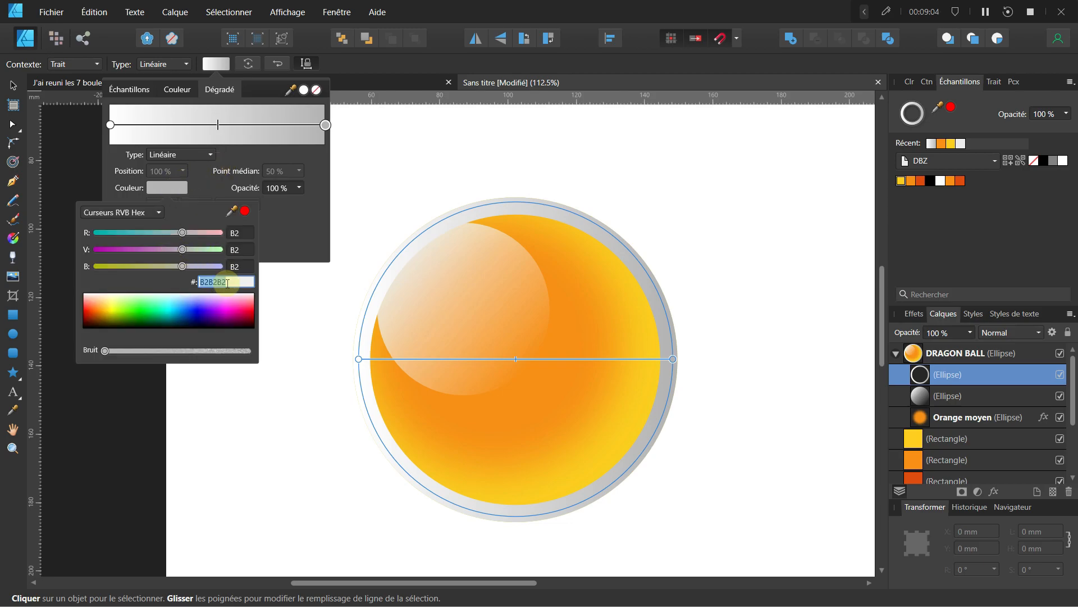
{"action": "type", "text": "FFFFFF"}
{"action": "key", "text": "Return"}
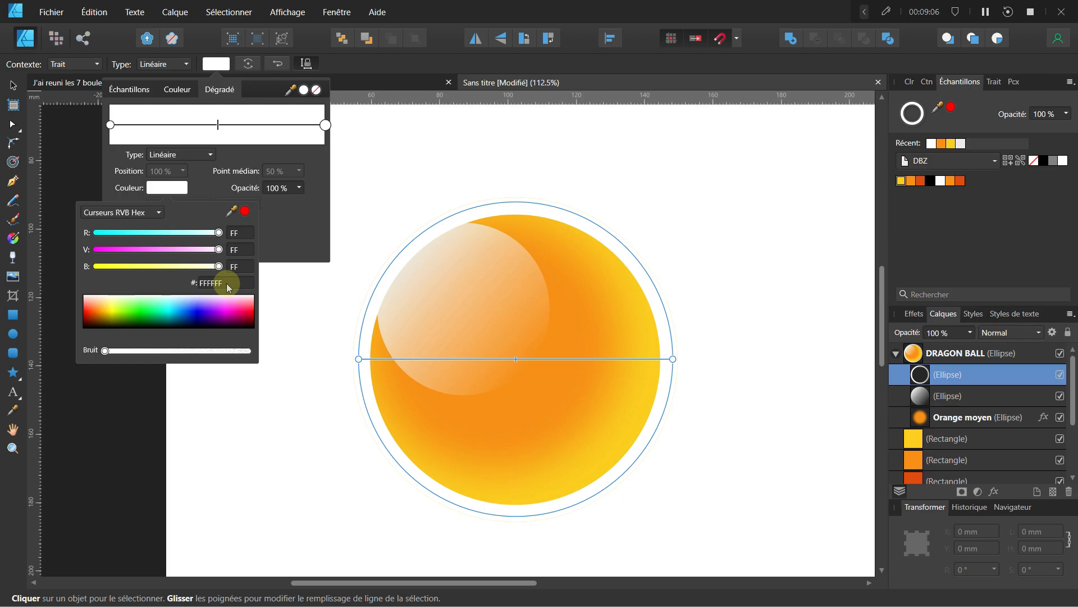
Step: Add a middle stop to the large circle's stroke gradient and set its position to 34 %
{"action": "left_click", "coordinate": [212, 130]}
{"action": "left_click", "coordinate": [212, 128]}
{"action": "left_click_drag", "start_coordinate": [212, 128], "coordinate": [214, 128]}
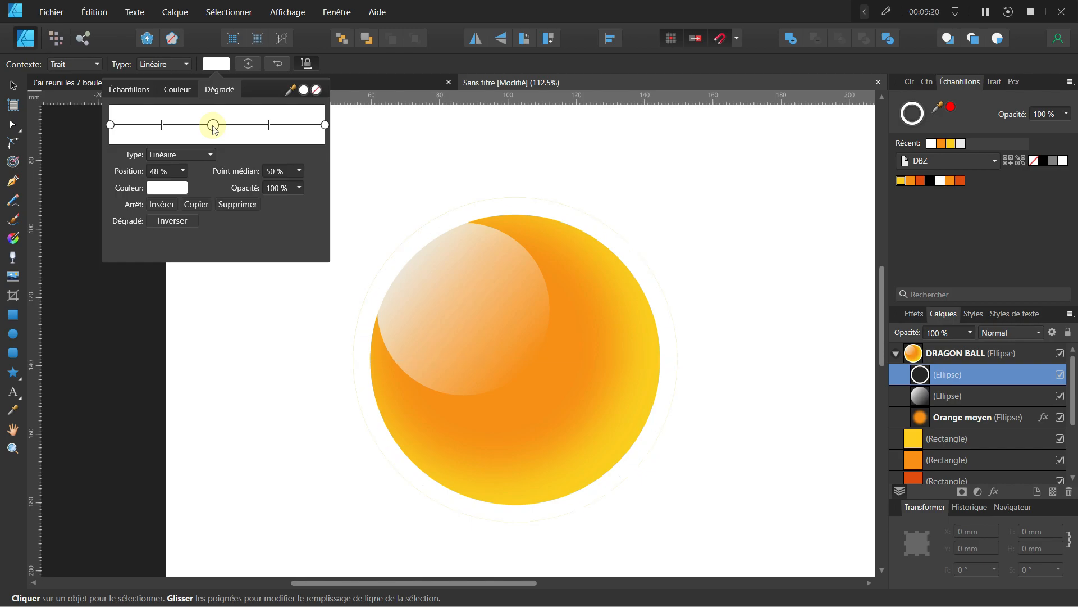
{"action": "left_click", "coordinate": [169, 173]}
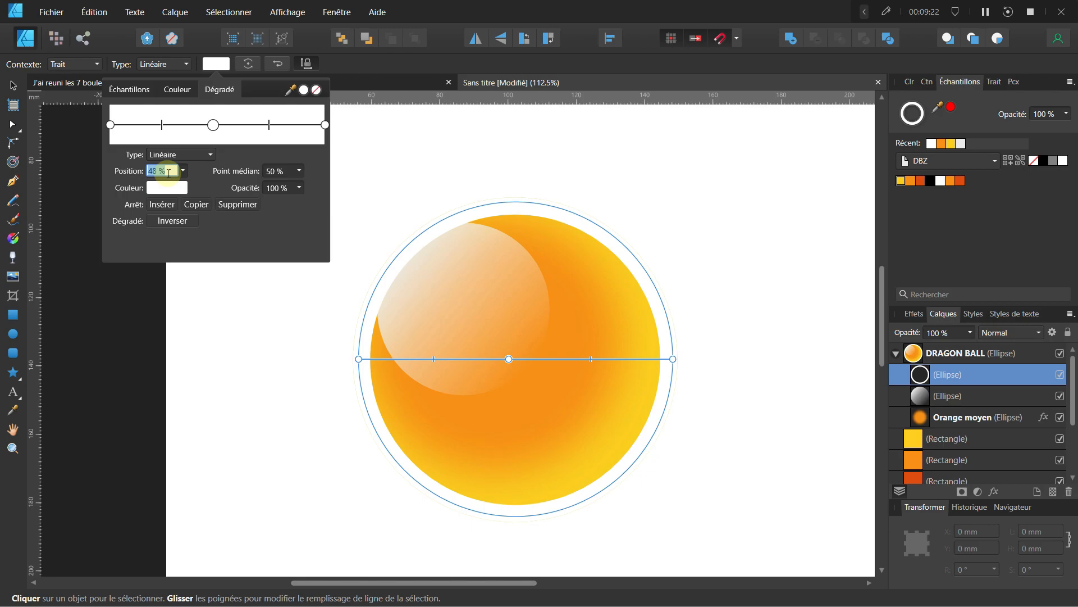
{"action": "type", "text": "34"}
{"action": "key", "text": "Return"}
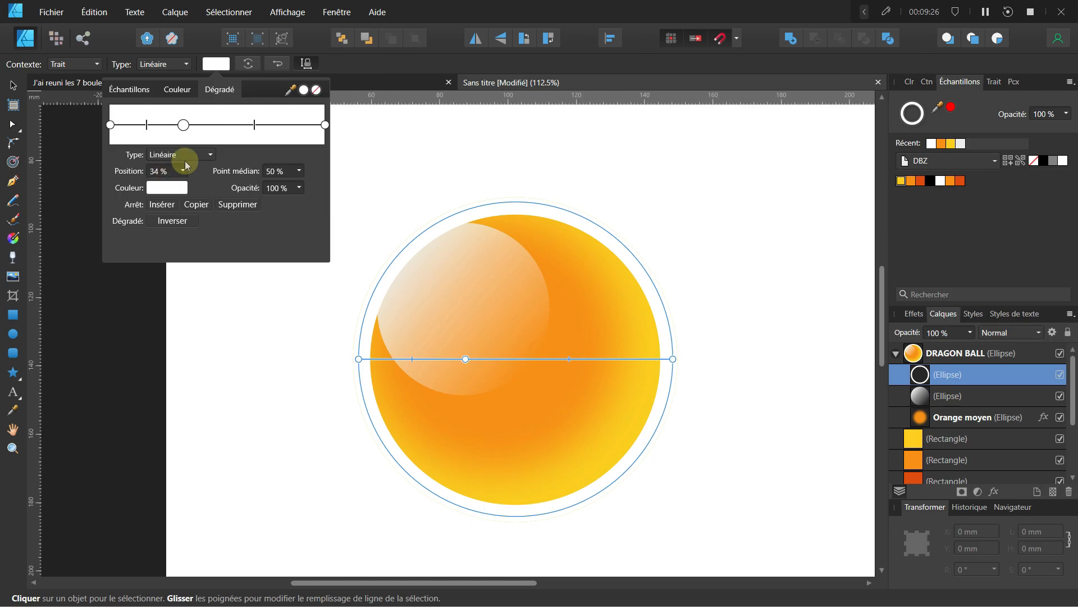
Step: Set the opacity of the stroke gradient's middle stop to 50 %
{"action": "left_click", "coordinate": [278, 188]}
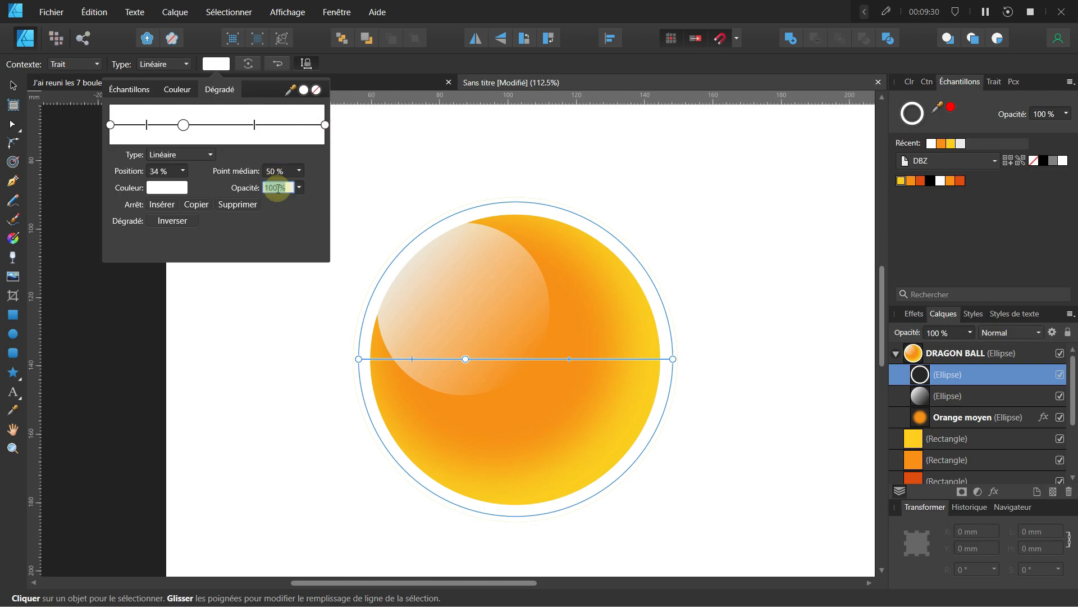
{"action": "type", "text": "50"}
{"action": "key", "text": "Return"}
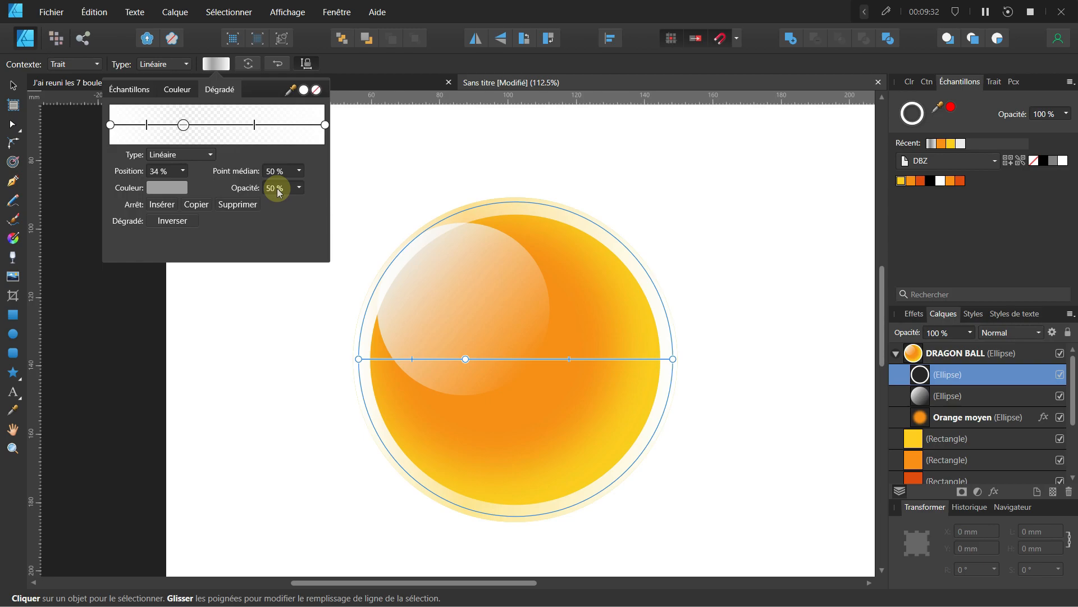
{"action": "left_click", "coordinate": [276, 171]}
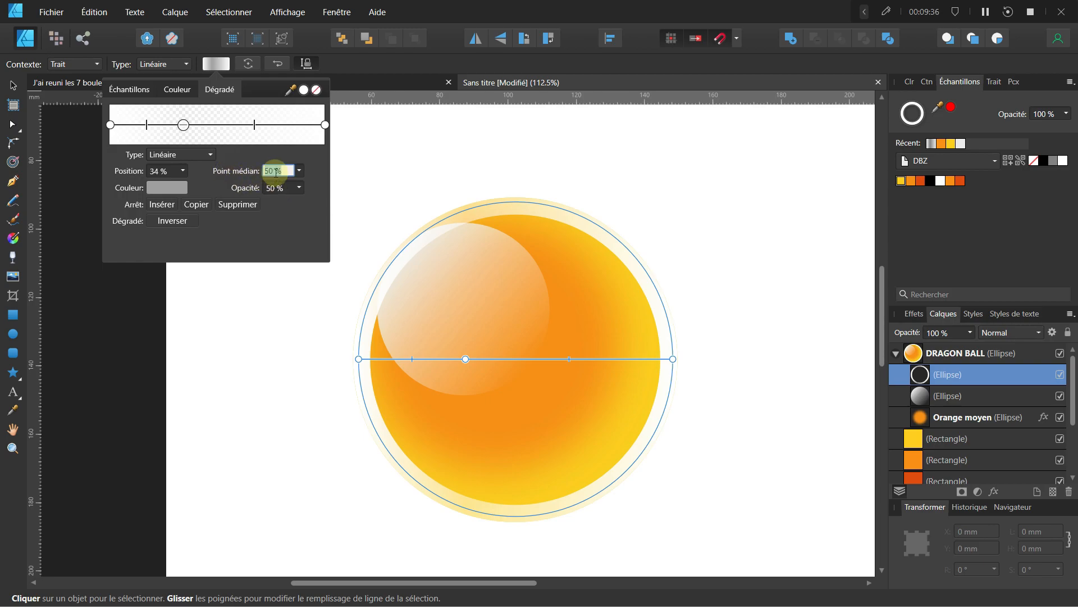
Step: Set the opacity of the end stop in the large circle's stroke gradient to 0 %
{"action": "left_click", "coordinate": [325, 125]}
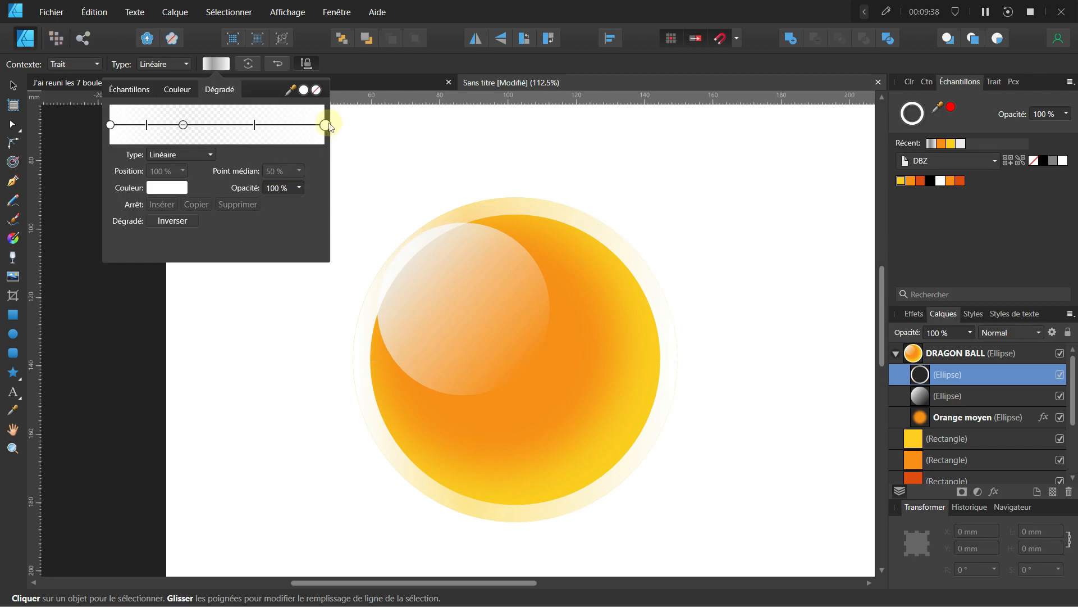
{"action": "left_click", "coordinate": [281, 187]}
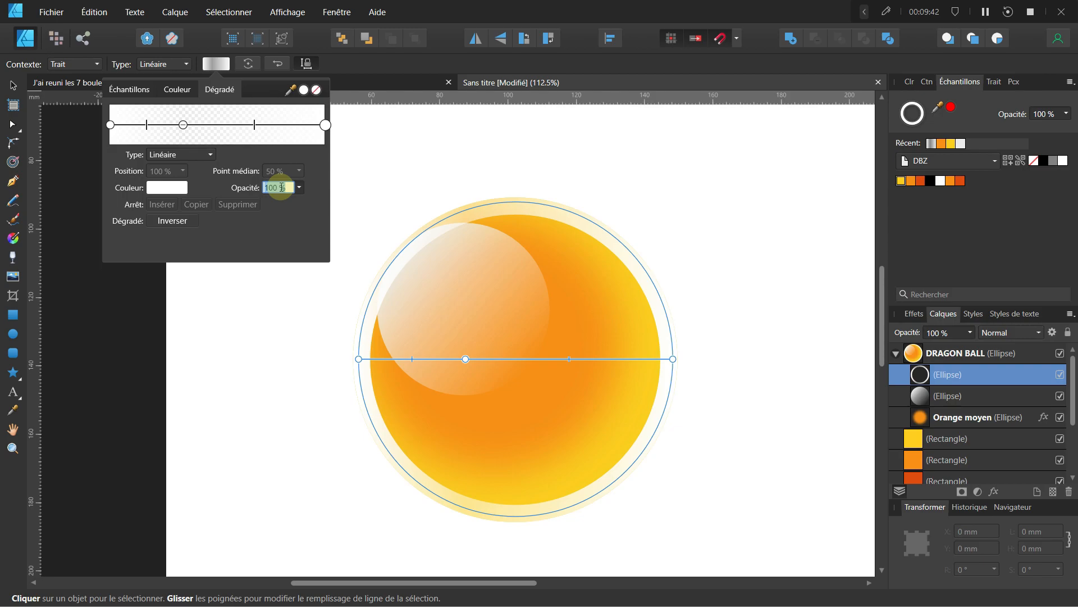
{"action": "type", "text": "0"}
{"action": "key", "text": "Return"}
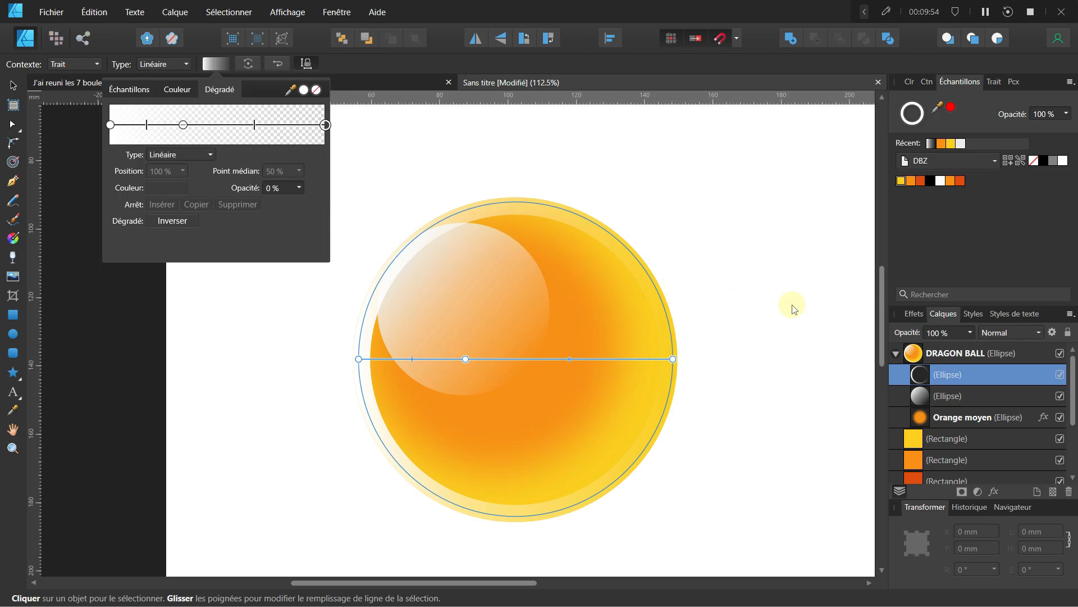
Step: Apply a Gaussian blur with a 16 px radius to the large stroked circle, scaling the effect with the object
{"action": "left_click", "coordinate": [994, 492]}
{"action": "left_click", "coordinate": [555, 119]}
{"action": "left_click_drag", "start_coordinate": [719, 104], "coordinate": [802, 105]}
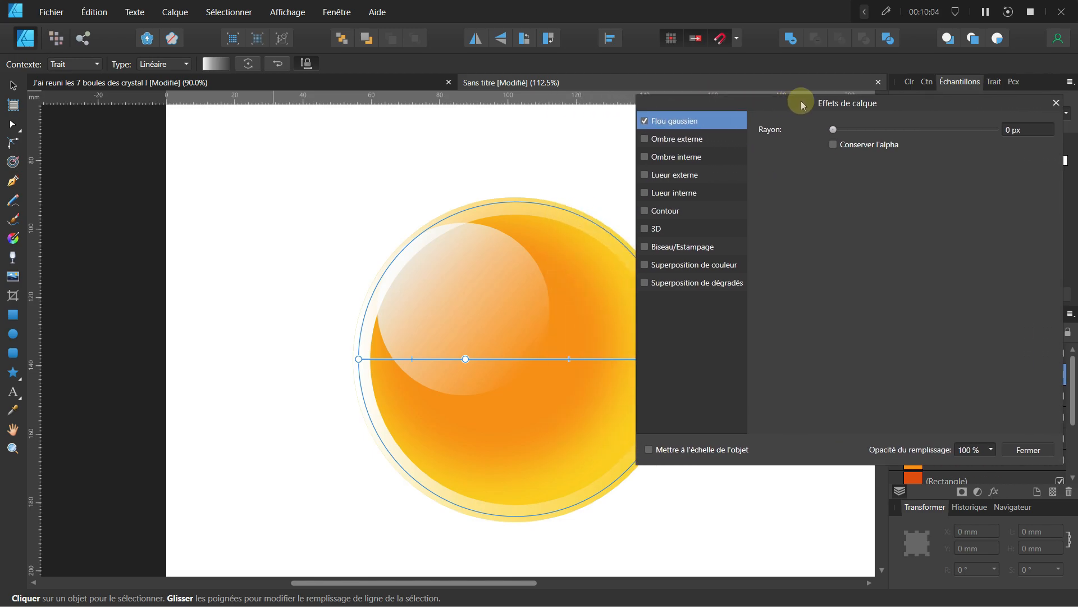
{"action": "left_click", "coordinate": [1017, 128]}
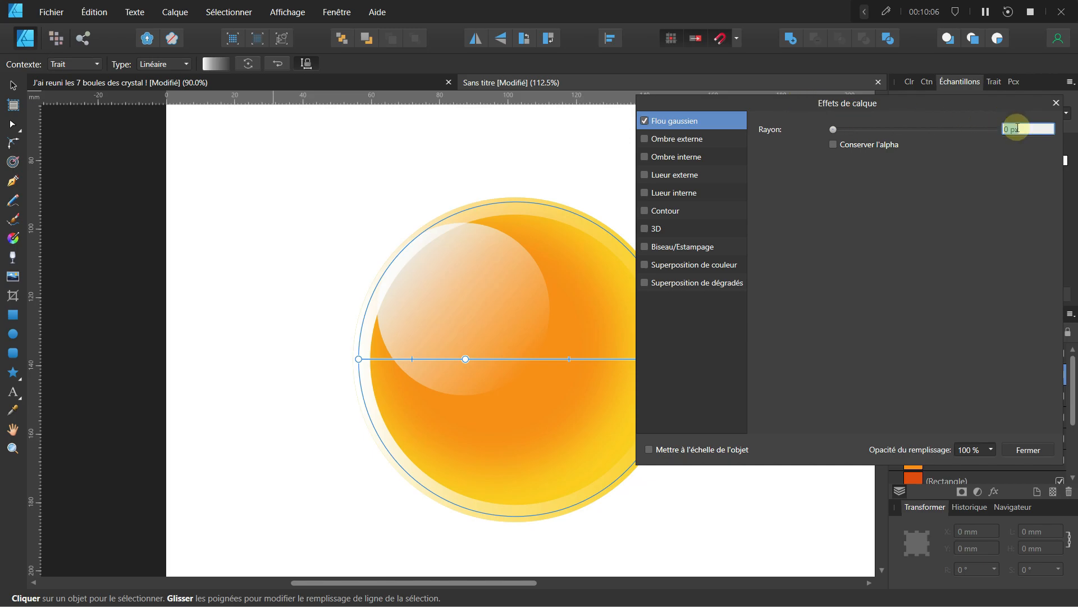
{"action": "type", "text": "16"}
{"action": "key", "text": "Return"}
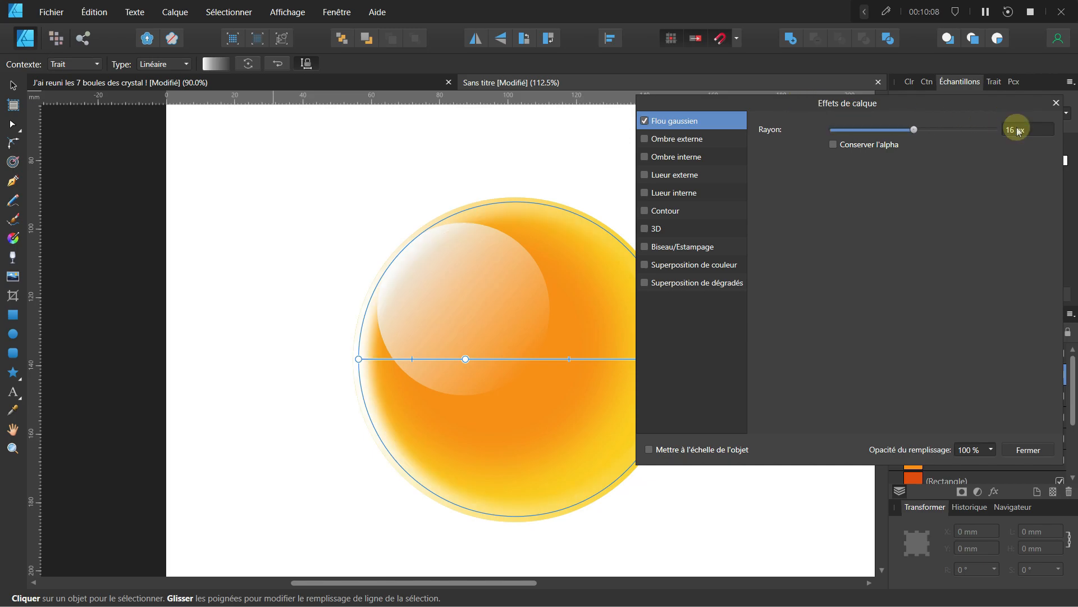
{"action": "left_click_drag", "start_coordinate": [499, 304], "coordinate": [436, 285]}
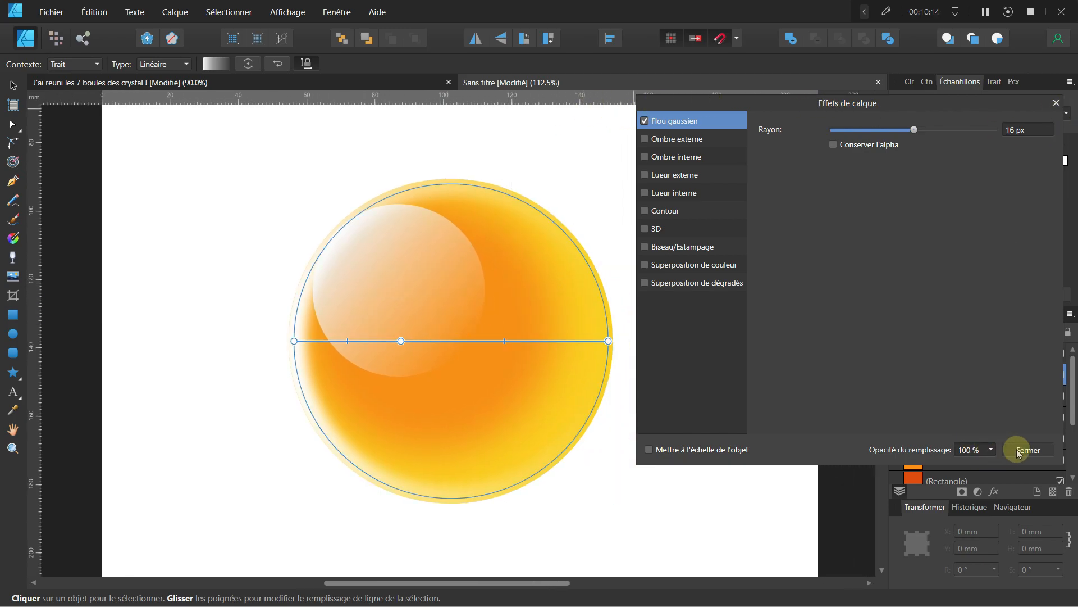
{"action": "left_click", "coordinate": [739, 450]}
{"action": "left_click", "coordinate": [1026, 449]}
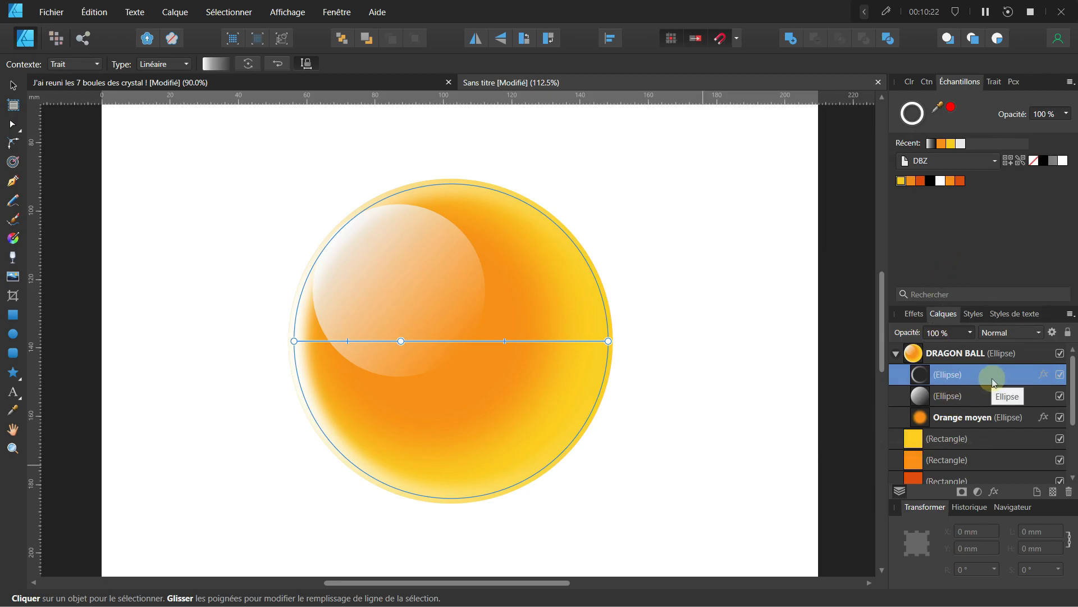
Step: Bring the transparent highlight ellipse to the front inside the DRAGON BALL layer
{"action": "left_click", "coordinate": [981, 397]}
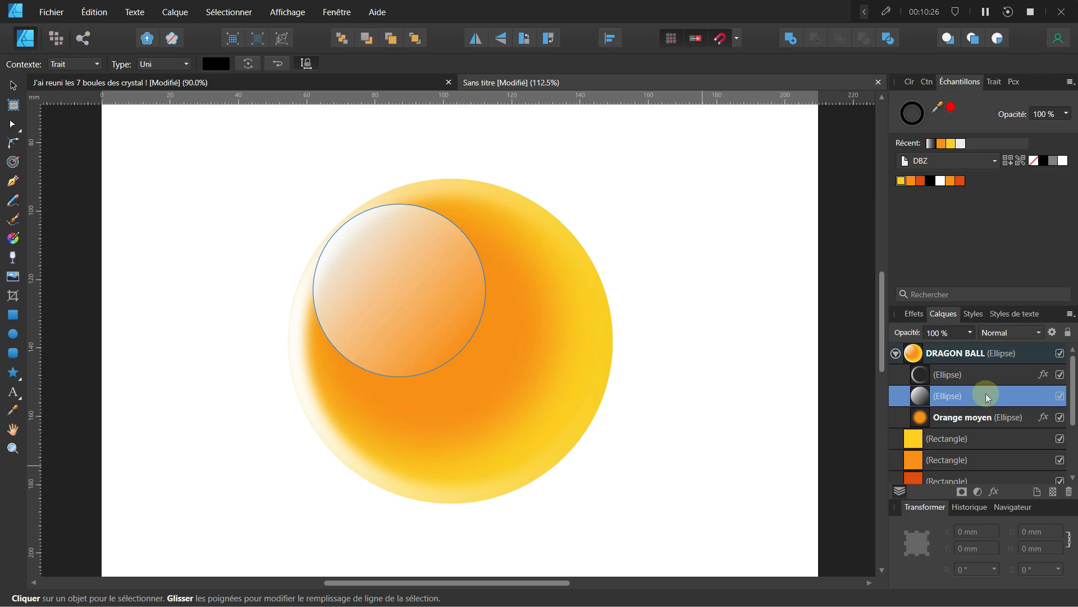
{"action": "left_click", "coordinate": [416, 39]}
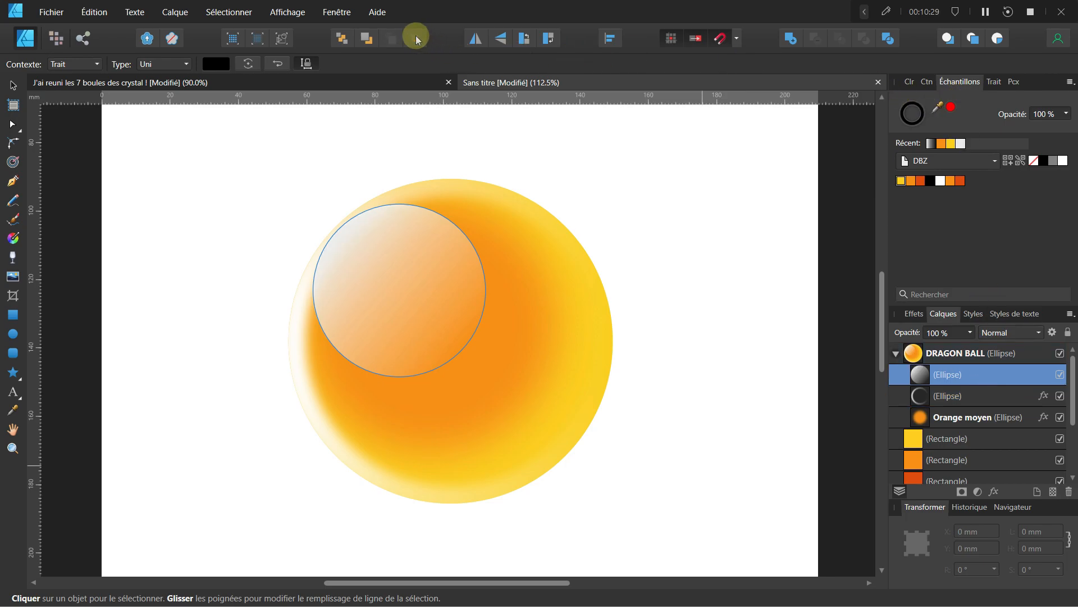
Step: Shrink the blurred rim circle from its centre to about 89.3 mm and rotate it to about 14.3°
{"action": "left_click", "coordinate": [988, 396]}
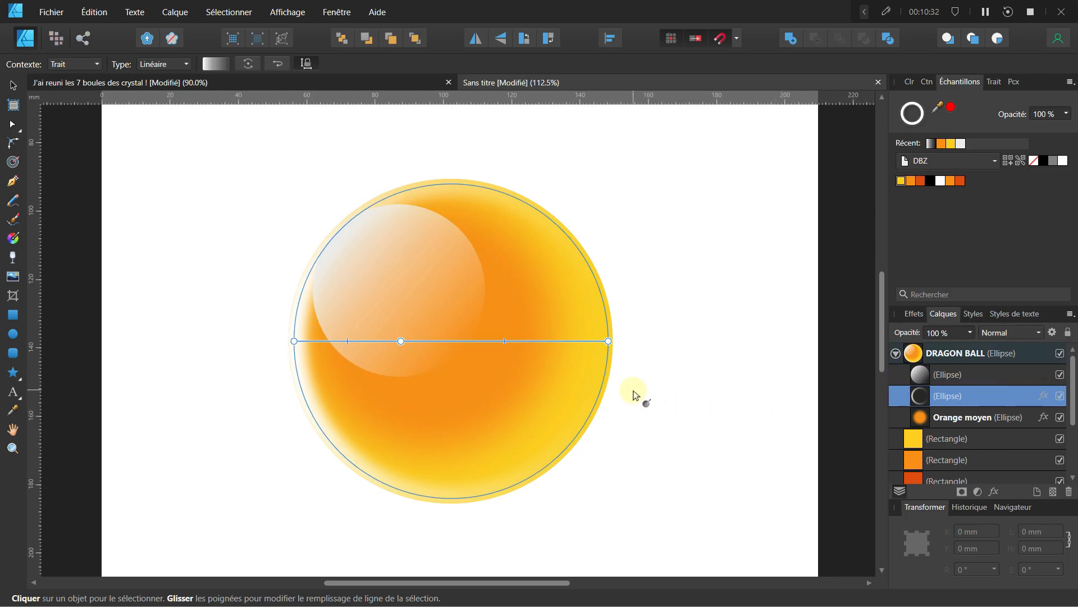
{"action": "left_click", "coordinate": [13, 85]}
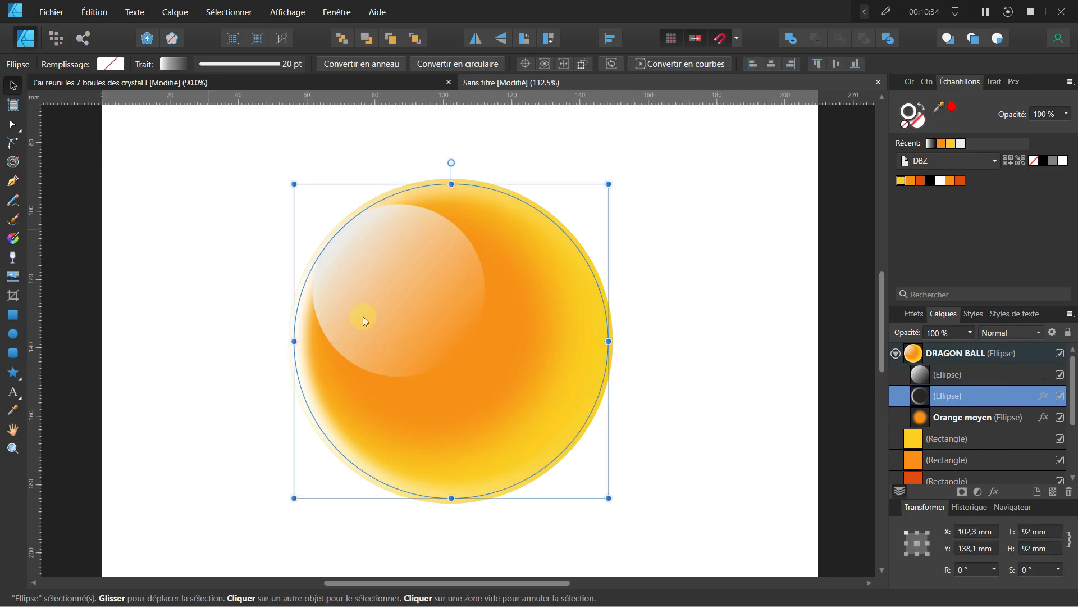
{"action": "left_click_drag", "start_coordinate": [606, 498], "coordinate": [600, 484]}
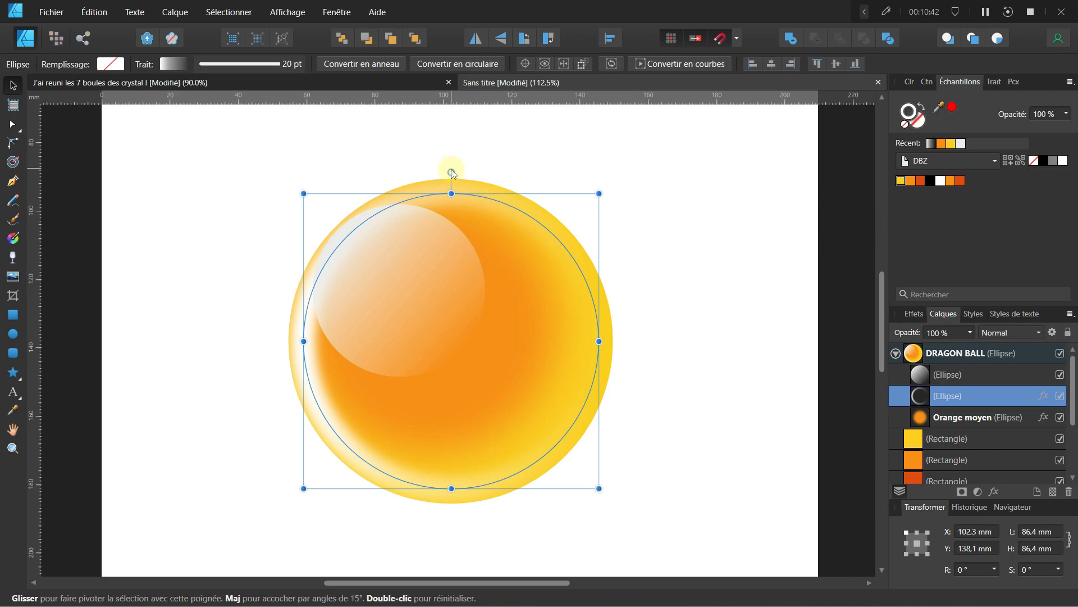
{"action": "left_click_drag", "start_coordinate": [599, 193], "coordinate": [603, 188]}
{"action": "left_click_drag", "start_coordinate": [450, 167], "coordinate": [396, 152]}
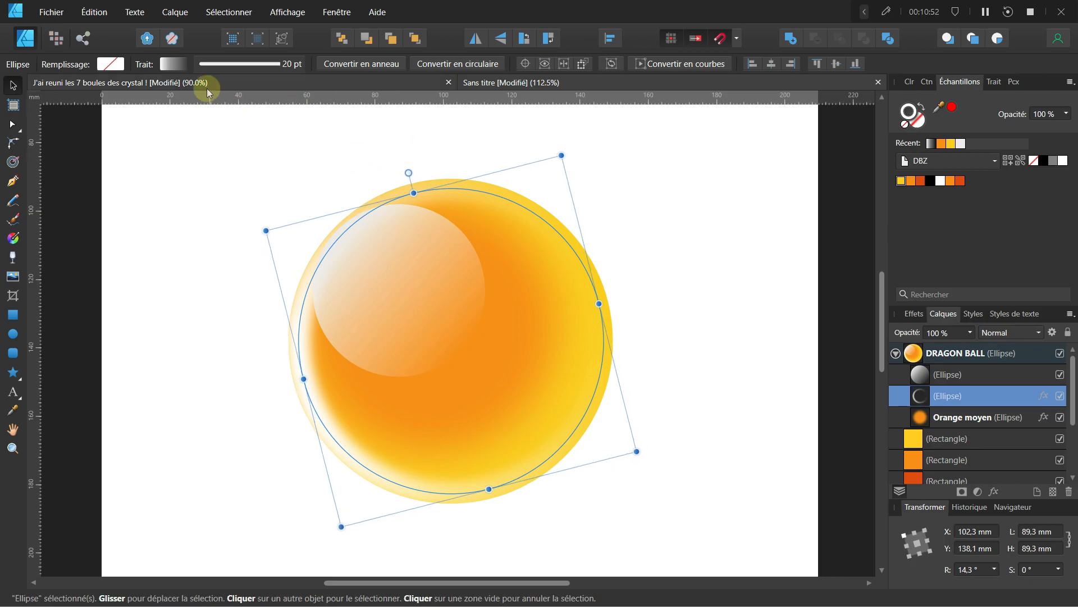
Step: Adjust the rim's stroke gradient: middle stop at 30 %, with midpoints of 0 % for the start stop and 1 % for the middle stop
{"action": "left_click", "coordinate": [173, 63]}
{"action": "mouse_move", "coordinate": [140, 123]}
{"action": "left_mouse_down"}
{"action": "mouse_move", "coordinate": [112, 126]}
{"action": "mouse_move", "coordinate": [200, 122]}
{"action": "mouse_move", "coordinate": [123, 122]}
{"action": "mouse_move", "coordinate": [133, 124]}
{"action": "left_mouse_up"}
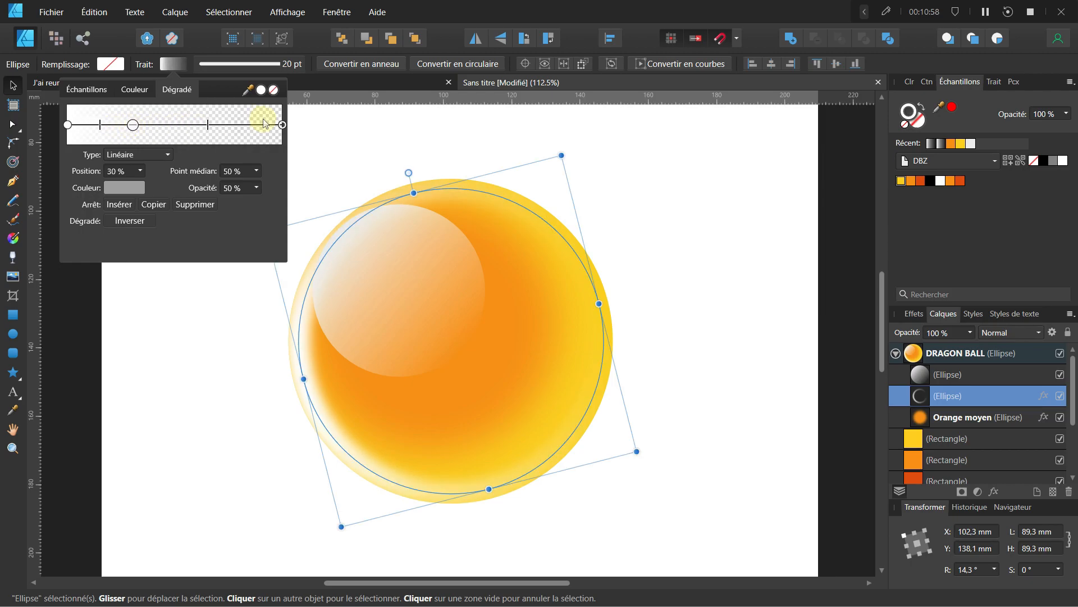
{"action": "mouse_move", "coordinate": [209, 124]}
{"action": "left_mouse_down"}
{"action": "mouse_move", "coordinate": [138, 128]}
{"action": "mouse_move", "coordinate": [229, 125]}
{"action": "mouse_move", "coordinate": [60, 126]}
{"action": "mouse_move", "coordinate": [116, 132]}
{"action": "mouse_move", "coordinate": [66, 133]}
{"action": "left_mouse_up"}
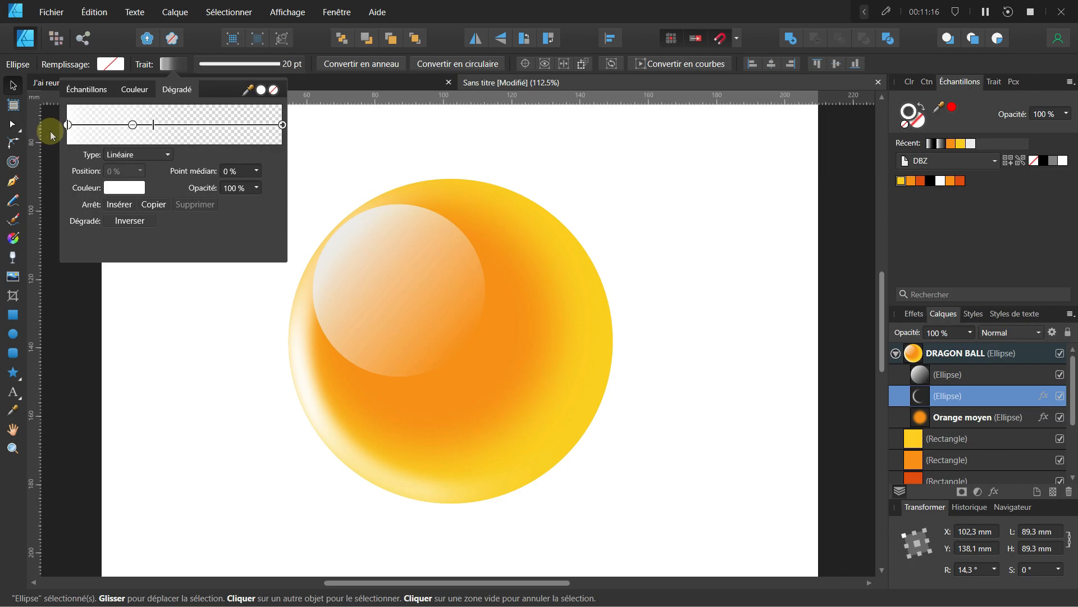
{"action": "left_click", "coordinate": [334, 348]}
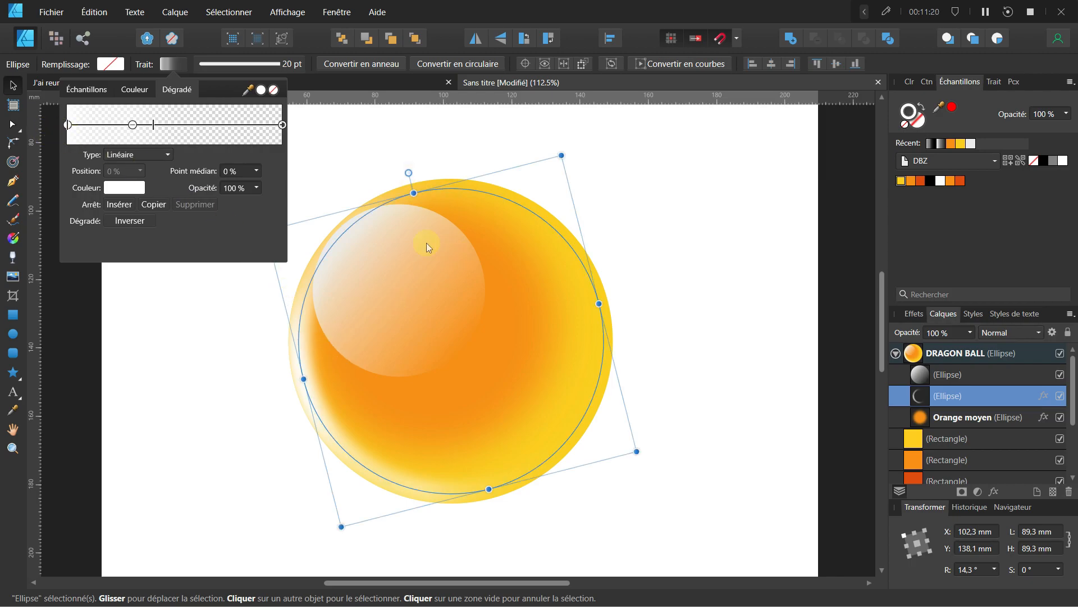
{"action": "left_click", "coordinate": [133, 124]}
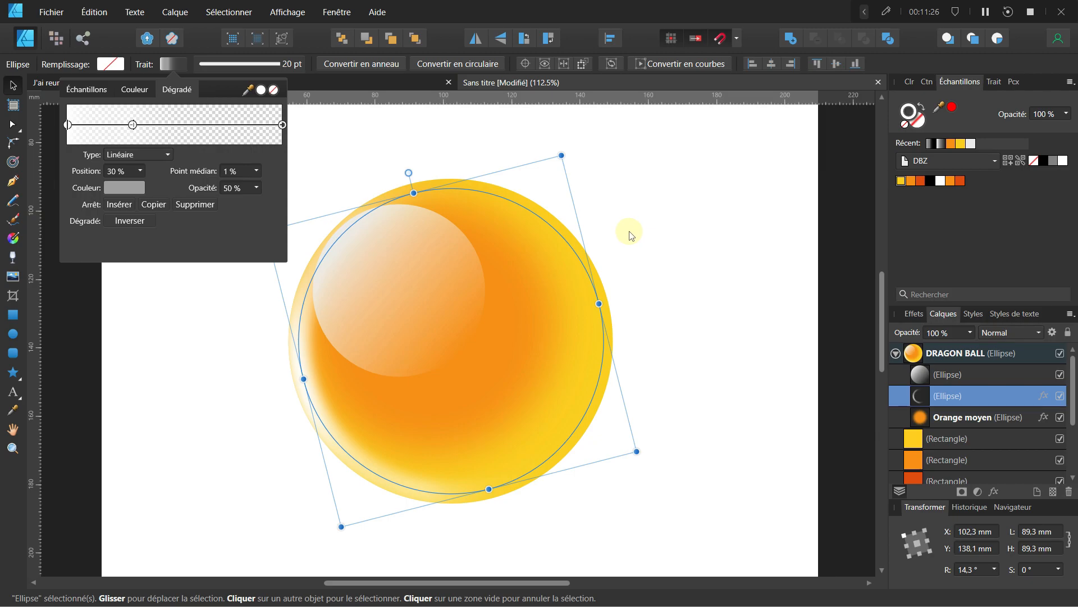
{"action": "left_click", "coordinate": [658, 241]}
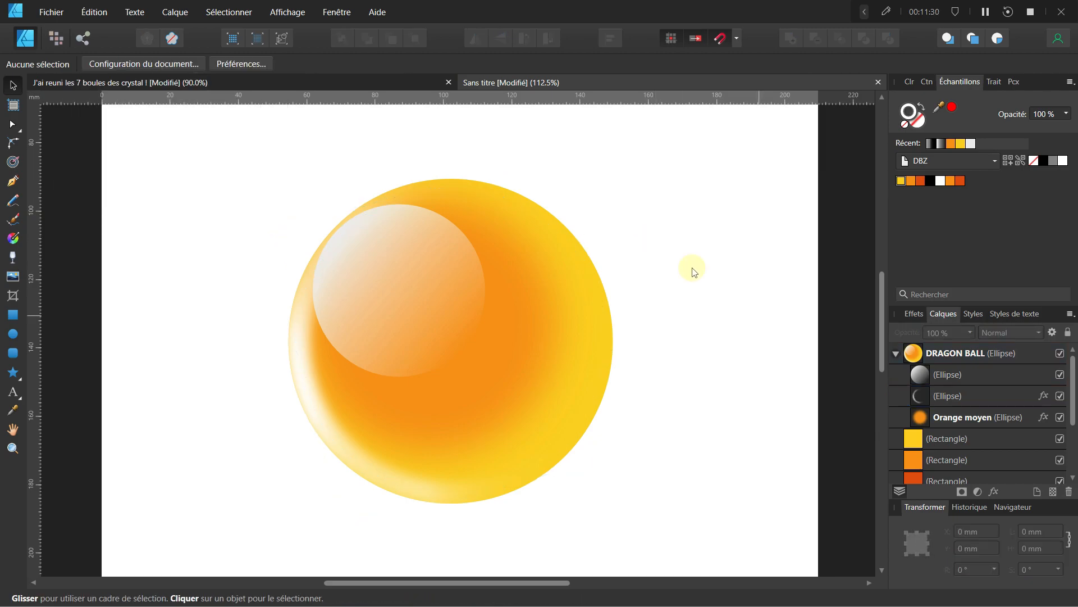
Step: Duplicate the blurred rim ellipse inside the DRAGON BALL layer
{"action": "left_click", "coordinate": [975, 397]}
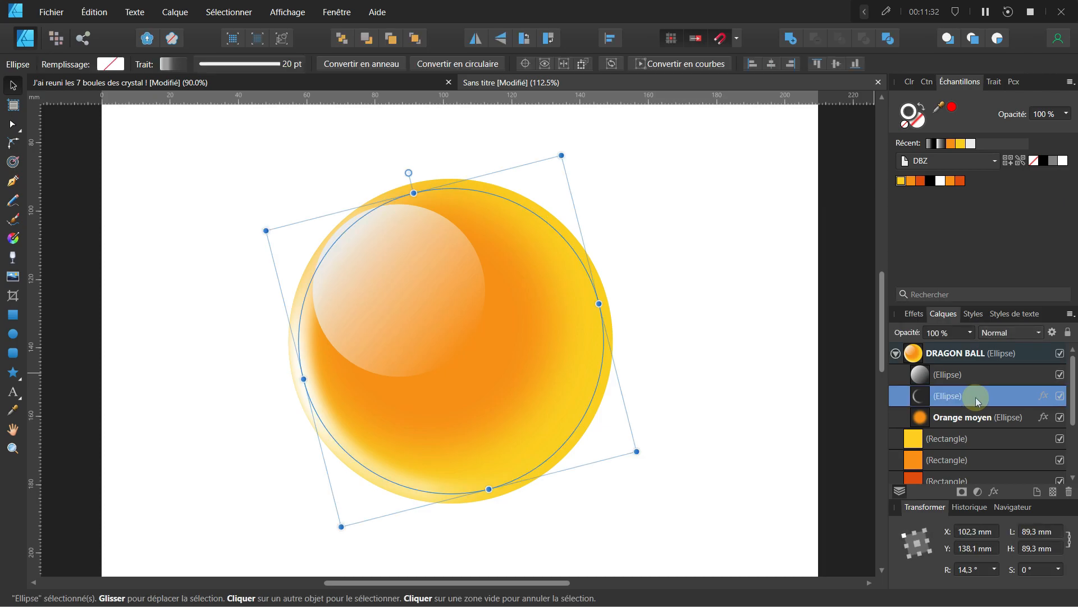
{"action": "key", "text": "ctrl+j"}
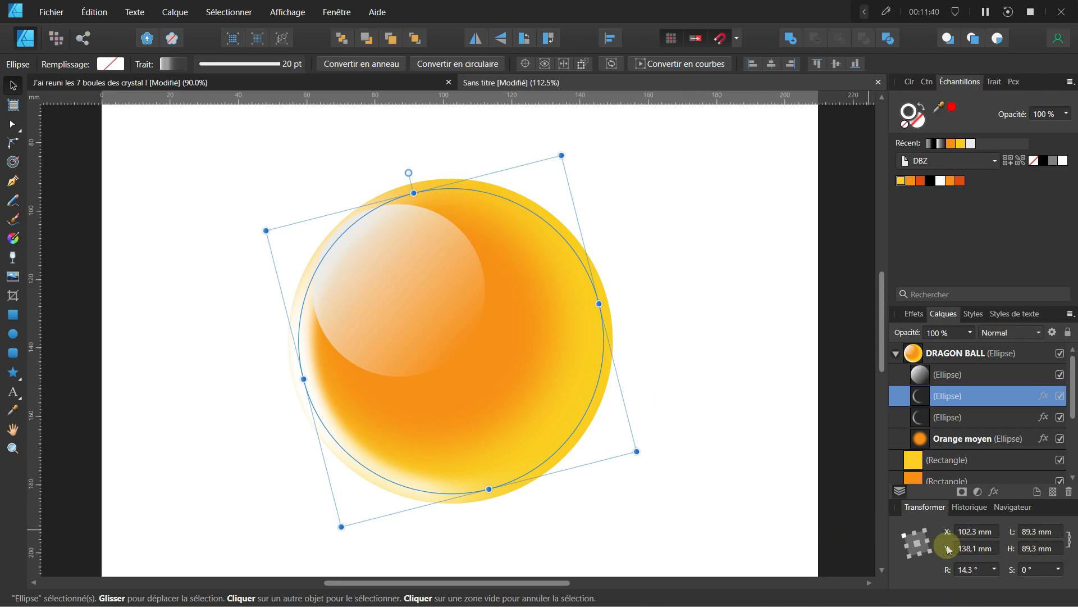
Step: Resize the duplicated rim from its centre to 85 mm in width and height, and rotate it to 165°
{"action": "left_click", "coordinate": [915, 542]}
{"action": "left_click", "coordinate": [1052, 533]}
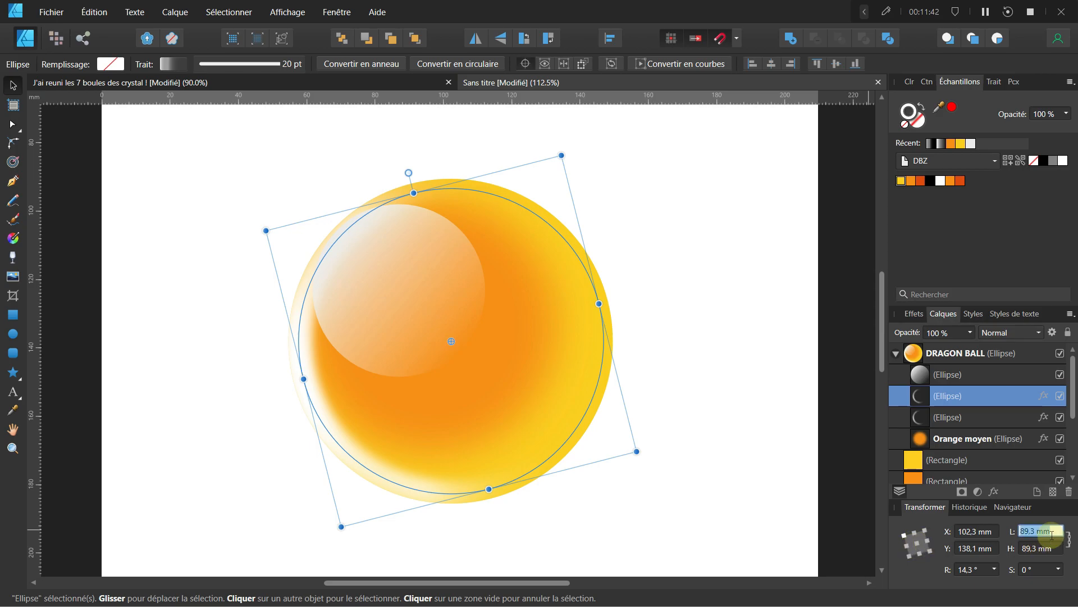
{"action": "type", "text": "85"}
{"action": "key", "text": "Return"}
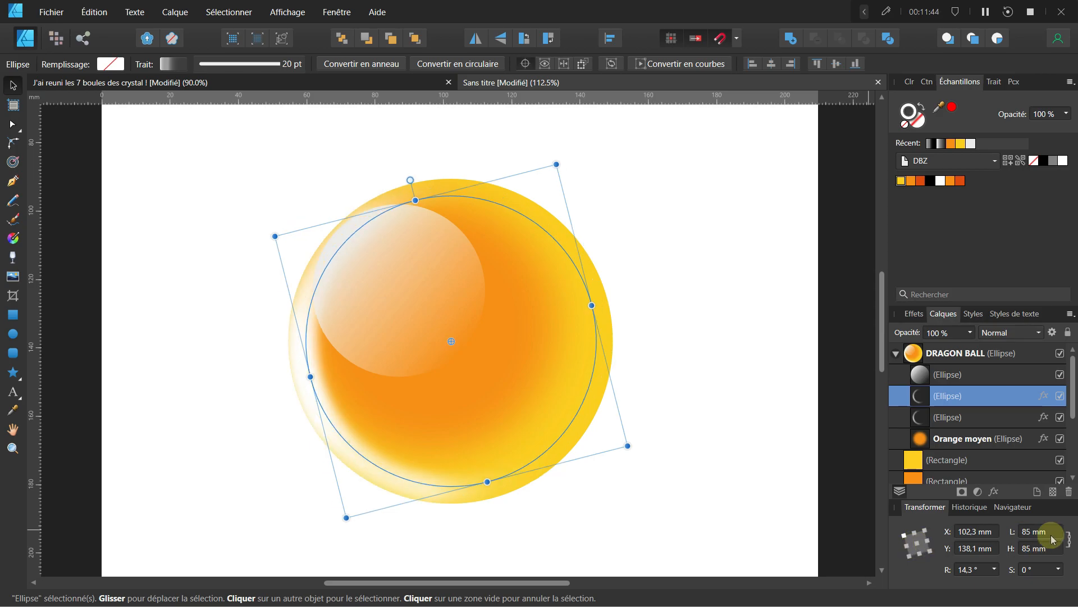
{"action": "left_click_drag", "start_coordinate": [411, 181], "coordinate": [415, 487]}
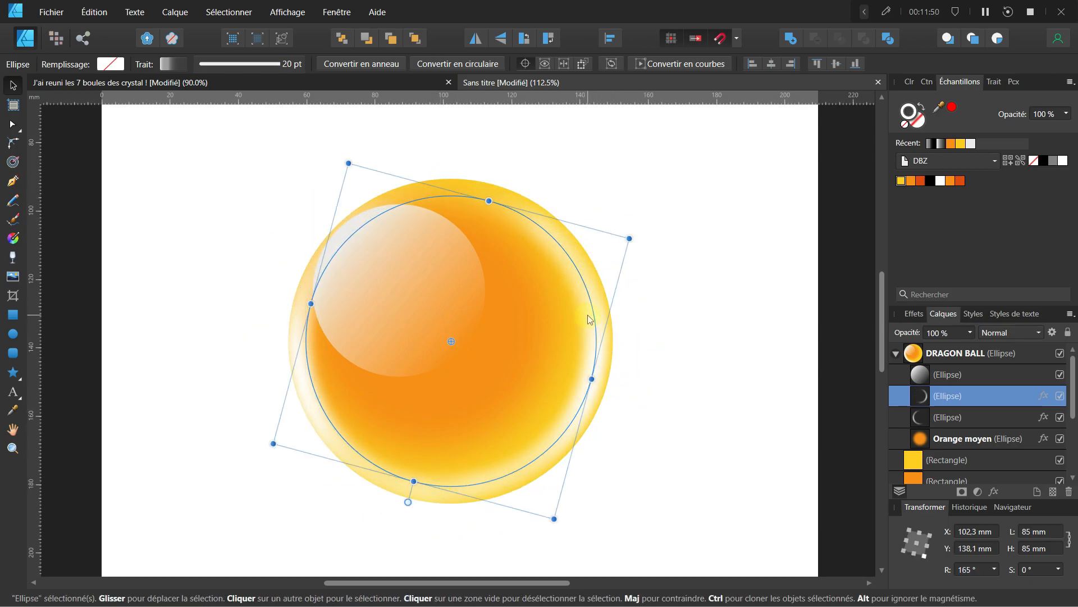
Step: Move the middle stop of the duplicated rim's stroke gradient to 5 % and set its midpoint to 0 %
{"action": "left_click", "coordinate": [166, 65]}
{"action": "mouse_move", "coordinate": [147, 125]}
{"action": "left_mouse_down"}
{"action": "mouse_move", "coordinate": [137, 136]}
{"action": "mouse_move", "coordinate": [169, 134]}
{"action": "mouse_move", "coordinate": [158, 137]}
{"action": "left_mouse_up"}
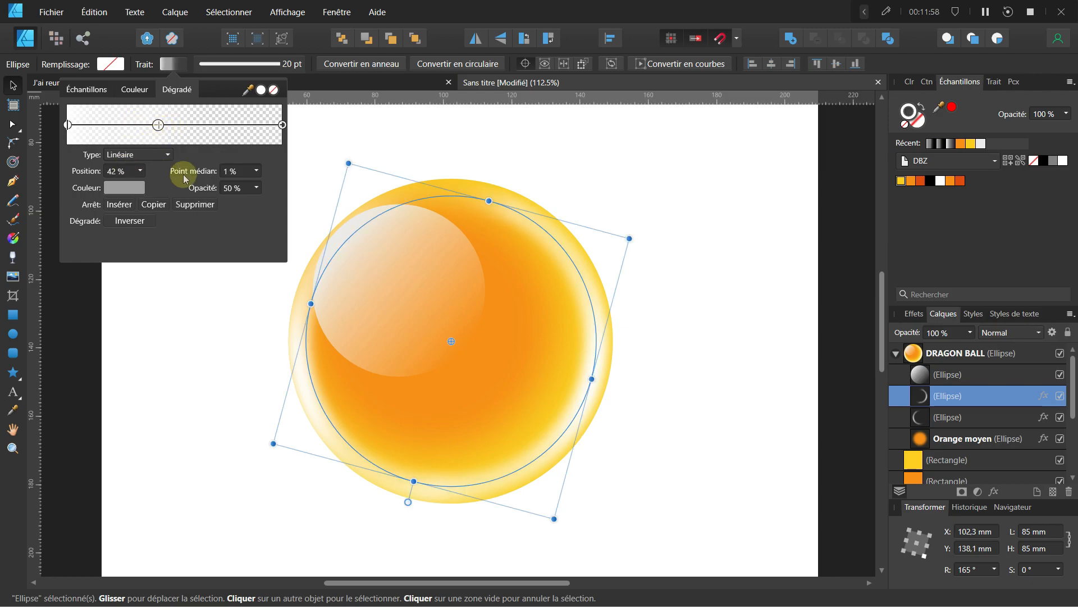
{"action": "left_click", "coordinate": [256, 172]}
{"action": "left_click_drag", "start_coordinate": [258, 186], "coordinate": [204, 193]}
{"action": "left_click", "coordinate": [157, 124]}
{"action": "left_click_drag", "start_coordinate": [158, 125], "coordinate": [79, 128]}
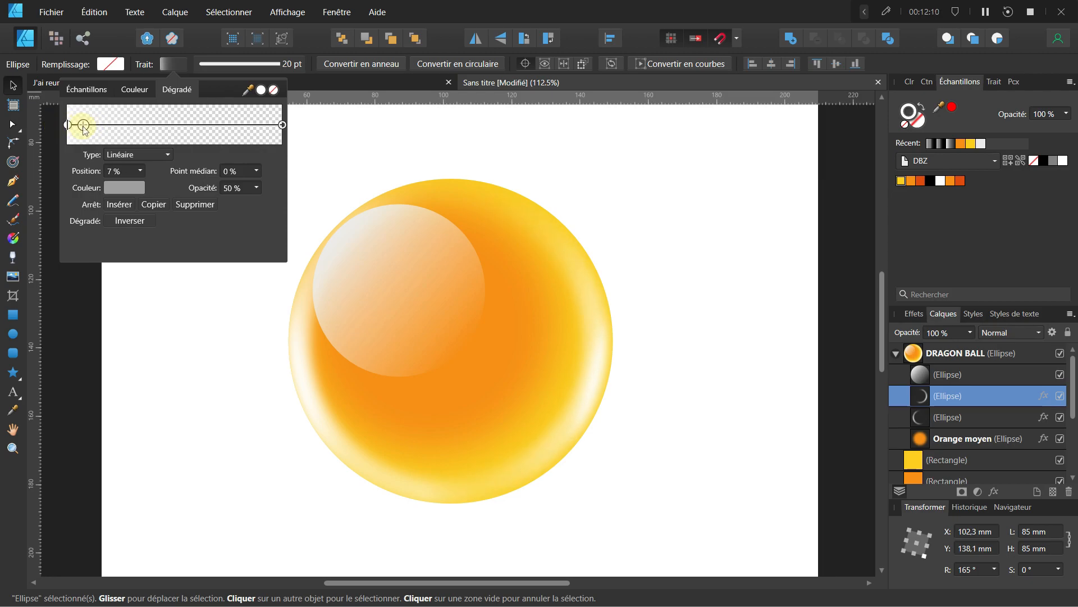
{"action": "left_click_drag", "start_coordinate": [79, 128], "coordinate": [76, 128]}
{"action": "left_click_drag", "start_coordinate": [77, 129], "coordinate": [82, 130]}
{"action": "left_click_drag", "start_coordinate": [79, 128], "coordinate": [79, 128]}
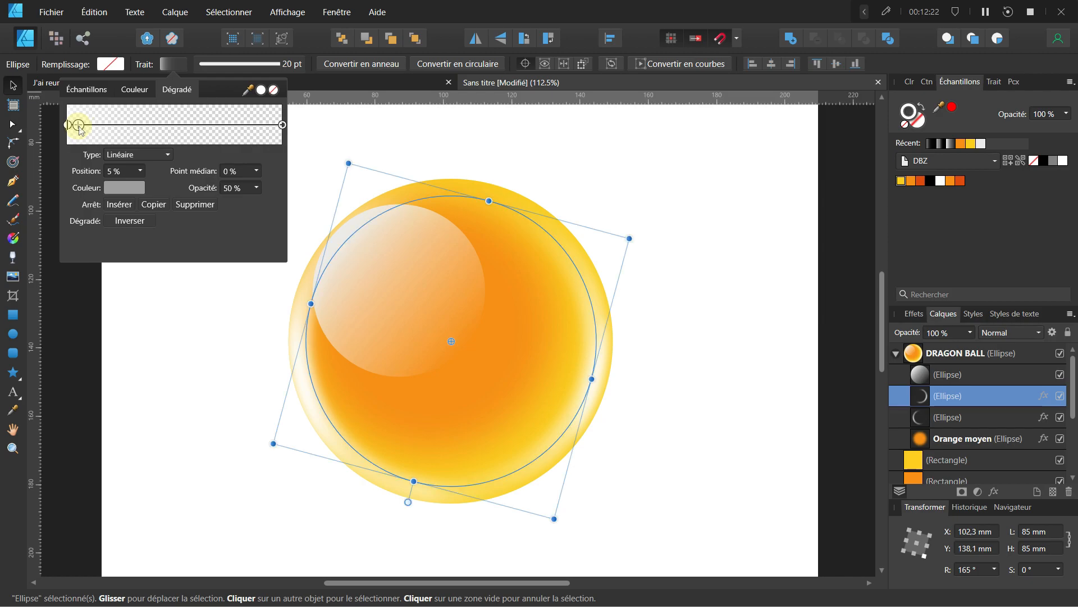
Step: Reduce the duplicated rim's stroke width to 12.6 pt and deselect it
{"action": "left_click", "coordinate": [994, 82]}
{"action": "left_click_drag", "start_coordinate": [983, 124], "coordinate": [980, 127]}
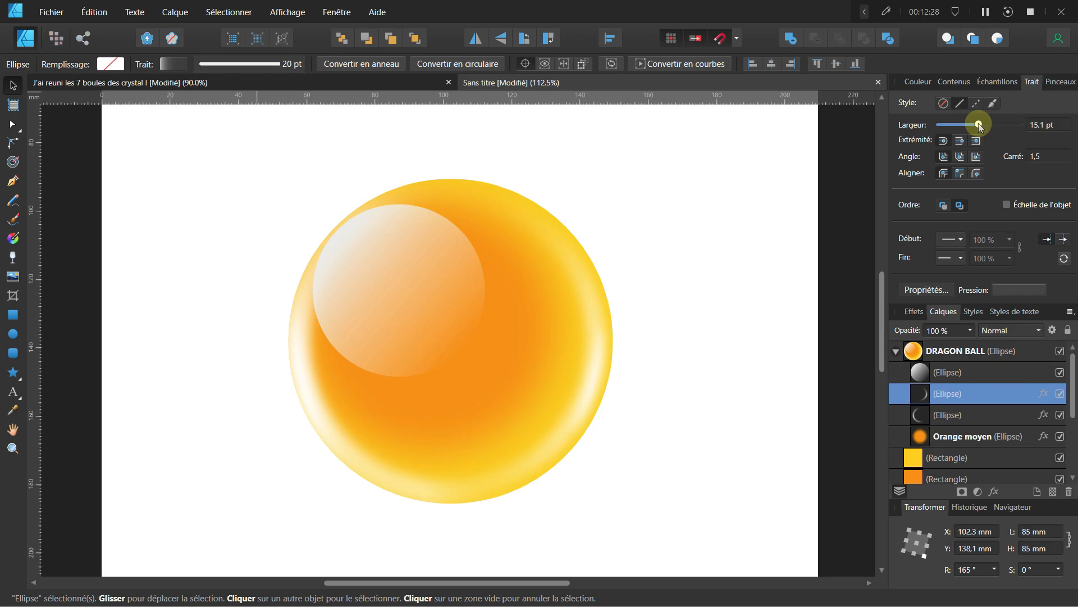
{"action": "left_click_drag", "start_coordinate": [976, 124], "coordinate": [979, 126]}
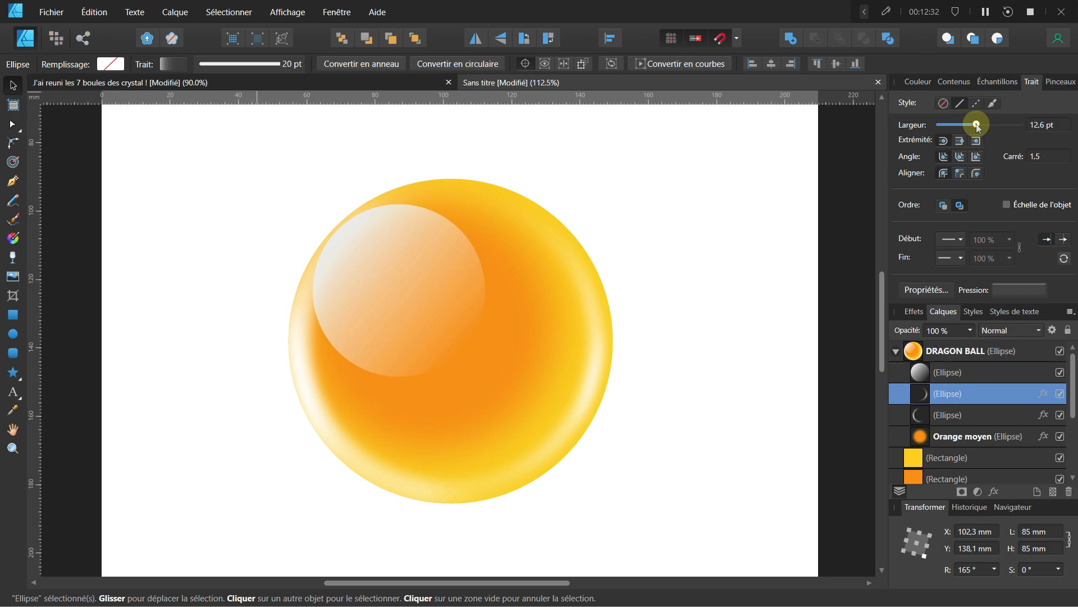
{"action": "left_click_drag", "start_coordinate": [978, 127], "coordinate": [977, 126]}
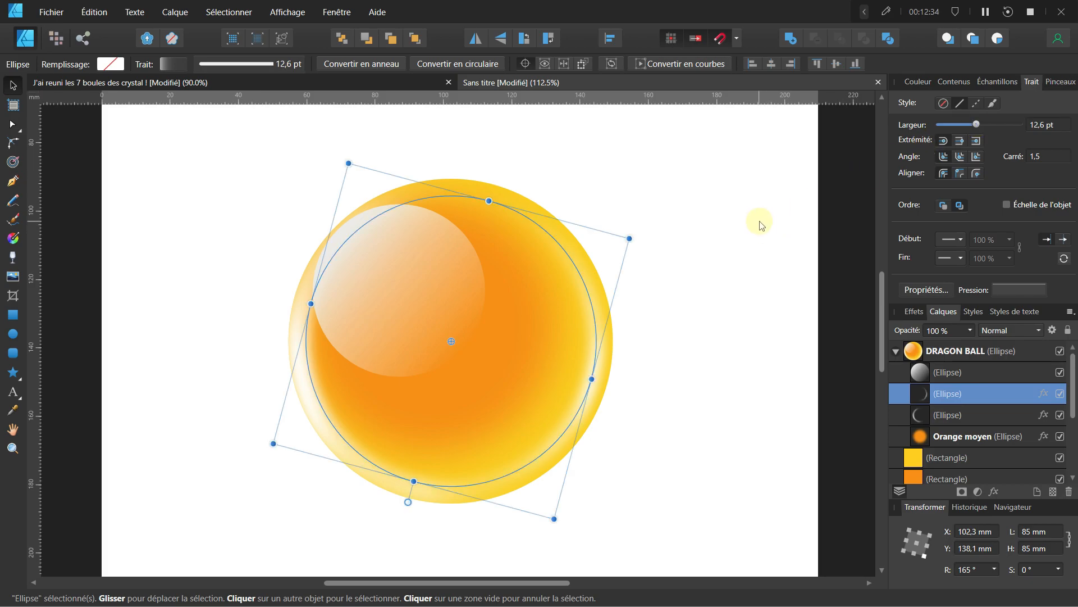
{"action": "left_click", "coordinate": [761, 225]}
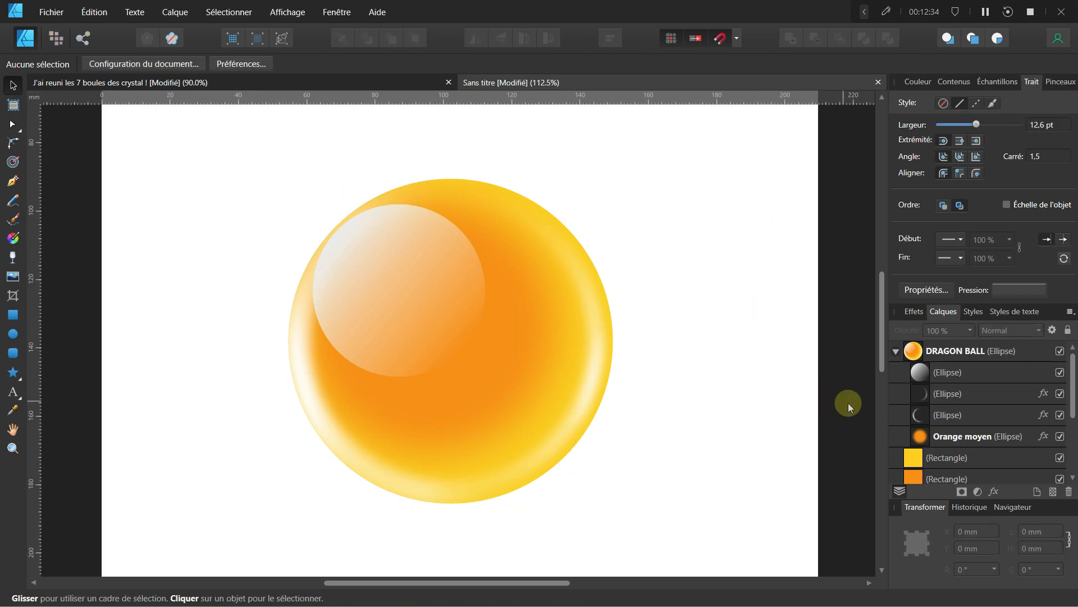
Step: Apply a Gaussian blur with a 5 px radius to the transparent highlight ellipse
{"action": "left_click", "coordinate": [922, 378]}
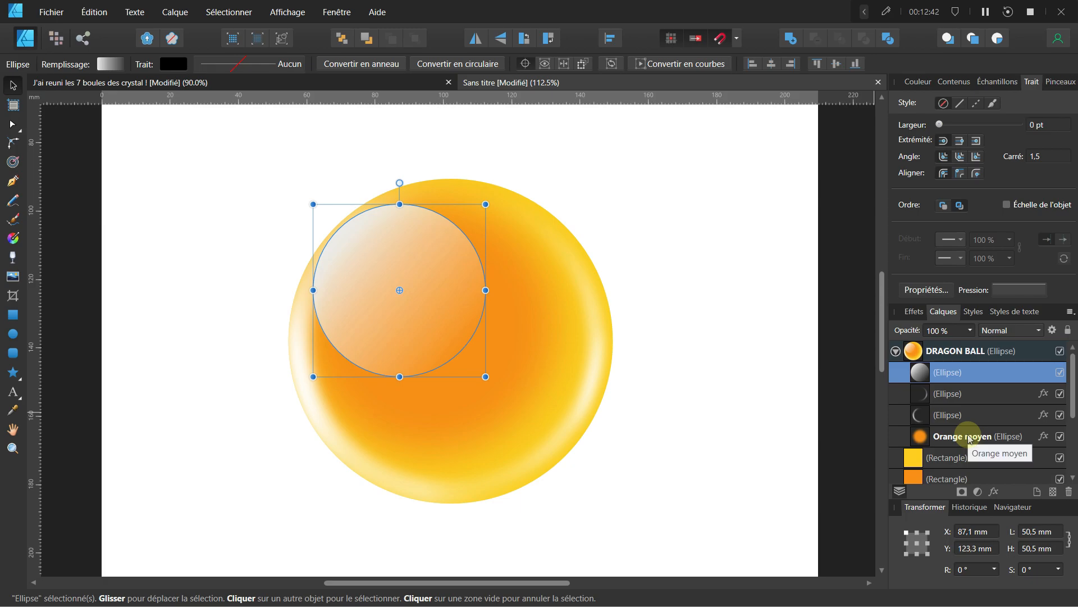
{"action": "left_click", "coordinate": [994, 492]}
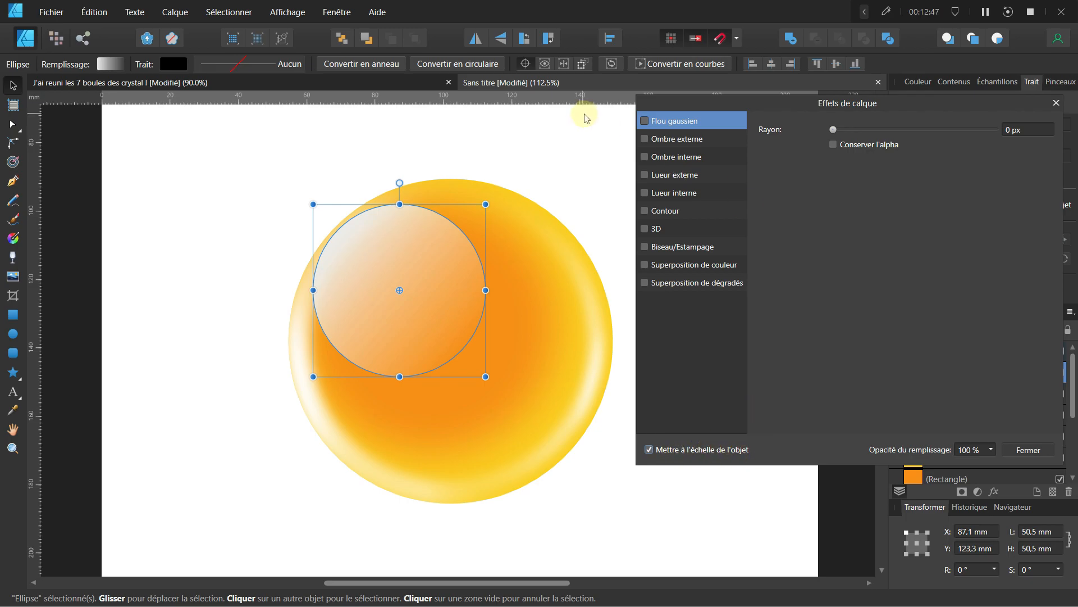
{"action": "left_click_drag", "start_coordinate": [833, 131], "coordinate": [888, 135]}
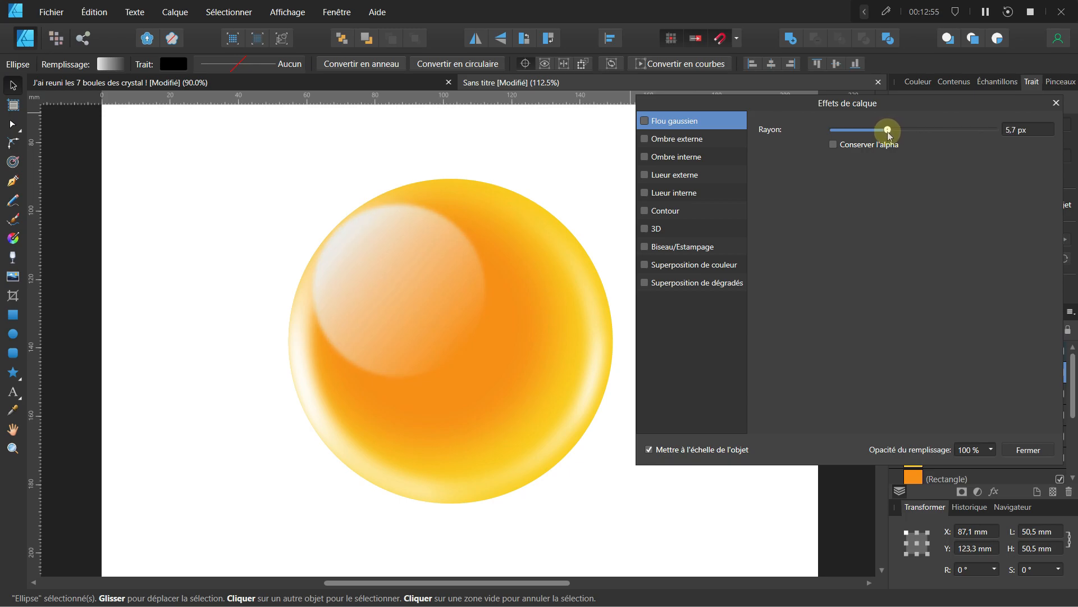
{"action": "left_click_drag", "start_coordinate": [887, 136], "coordinate": [887, 135]}
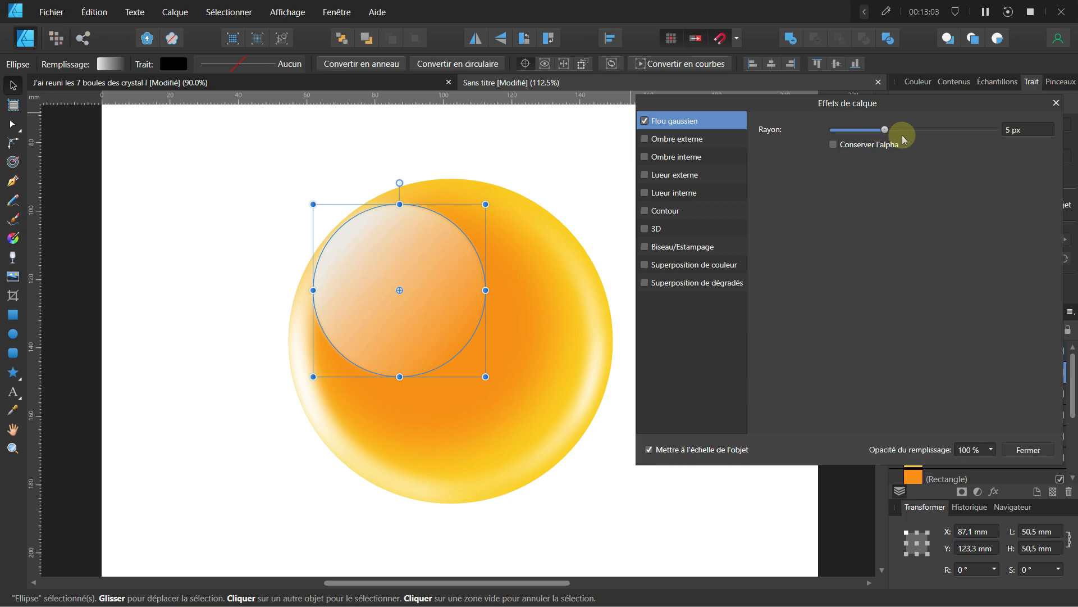
Step: Increase the Gaussian blur radius of the transparent highlight ellipse to 60 px and deselect it
{"action": "left_click", "coordinate": [1014, 130]}
{"action": "type", "text": "60"}
{"action": "key", "text": "Return"}
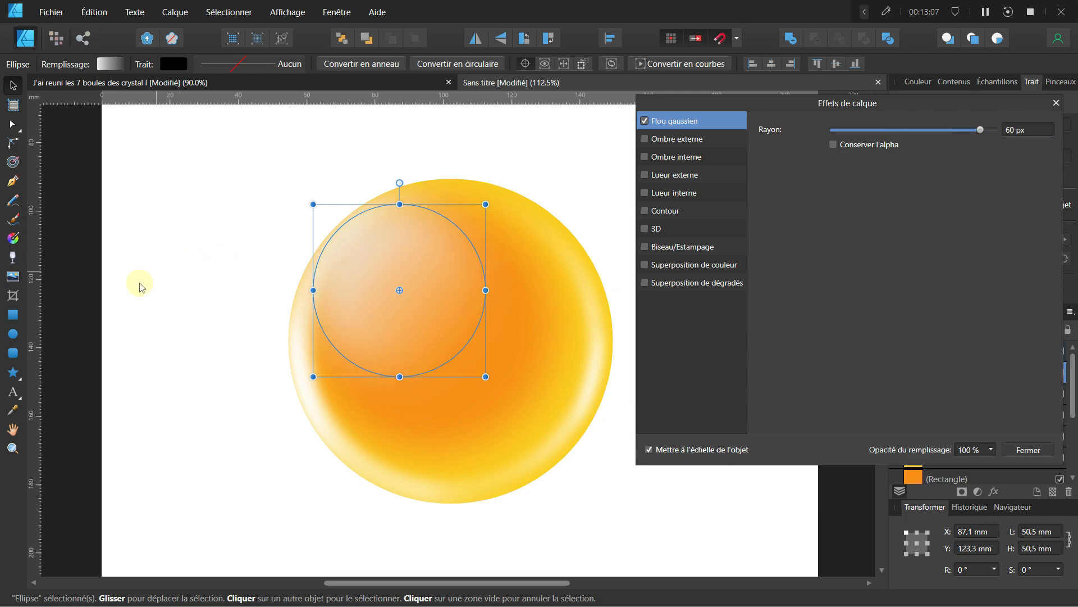
{"action": "left_click", "coordinate": [136, 315]}
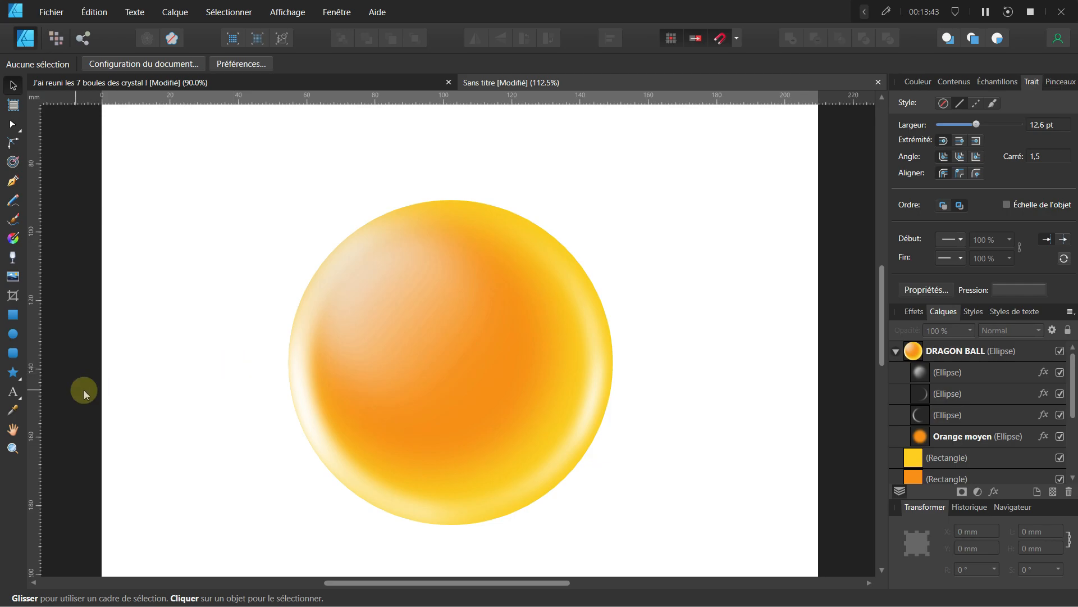
Step: Draw a five-pointed star about 15.7 mm wide from the ball's centre and remove its stroke
{"action": "left_click", "coordinate": [15, 374]}
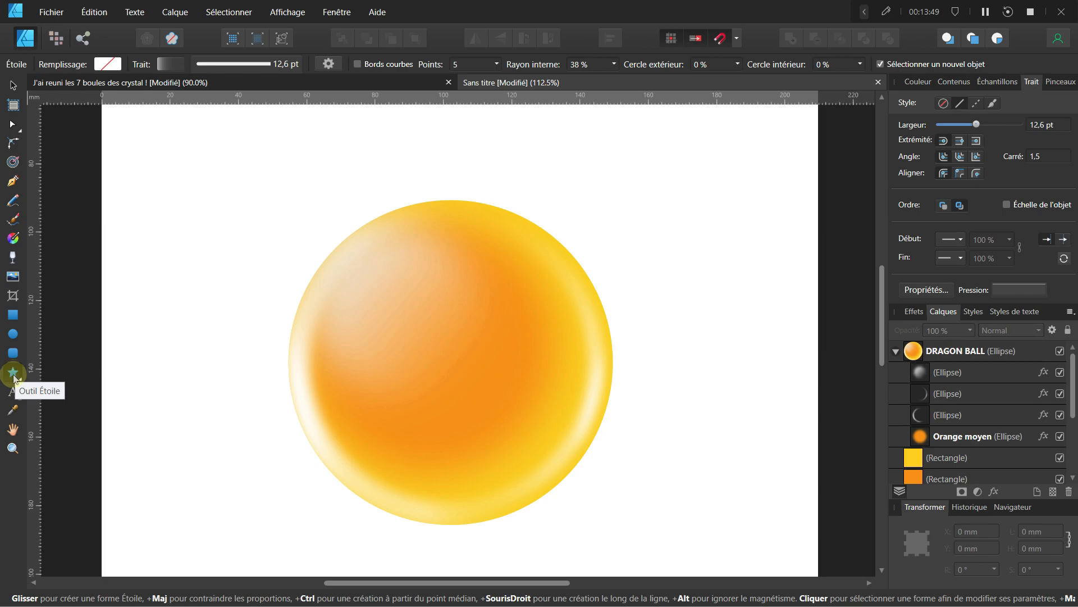
{"action": "left_click_drag", "start_coordinate": [451, 362], "coordinate": [478, 388]}
{"action": "left_click", "coordinate": [961, 105]}
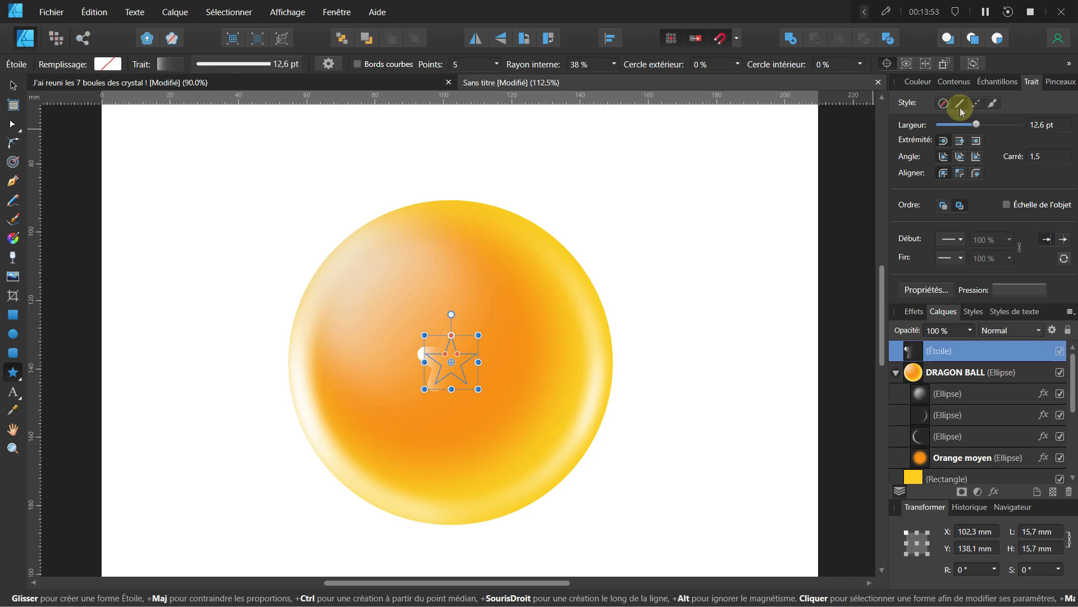
{"action": "left_click", "coordinate": [943, 104]}
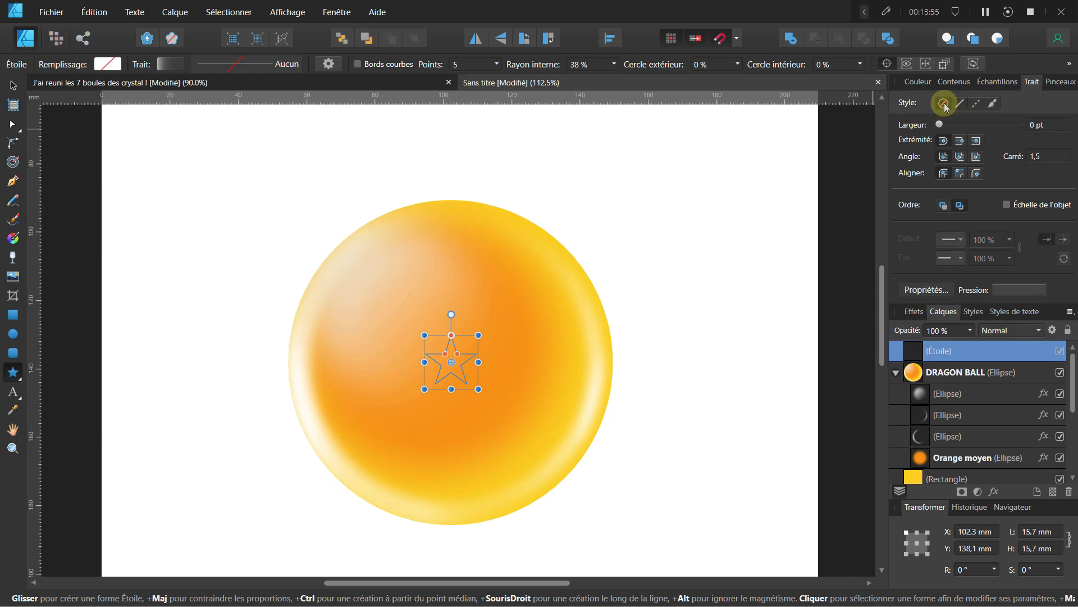
Step: Fill the star with the red-orange swatch of the DBZ palette, leaving it without a stroke
{"action": "left_click", "coordinate": [998, 82]}
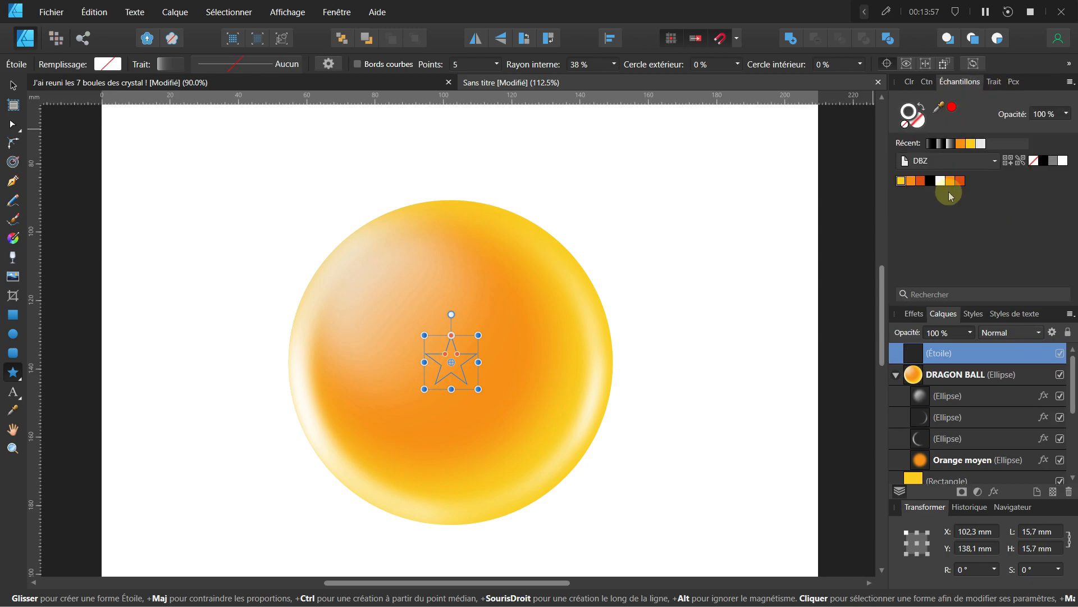
{"action": "left_click", "coordinate": [920, 181]}
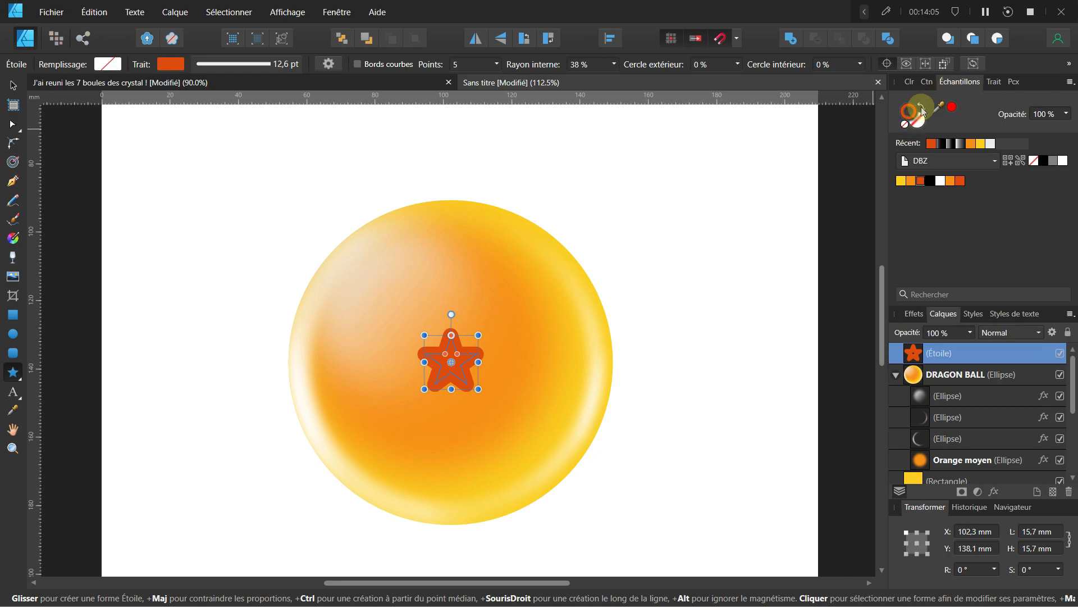
{"action": "left_click", "coordinate": [923, 111]}
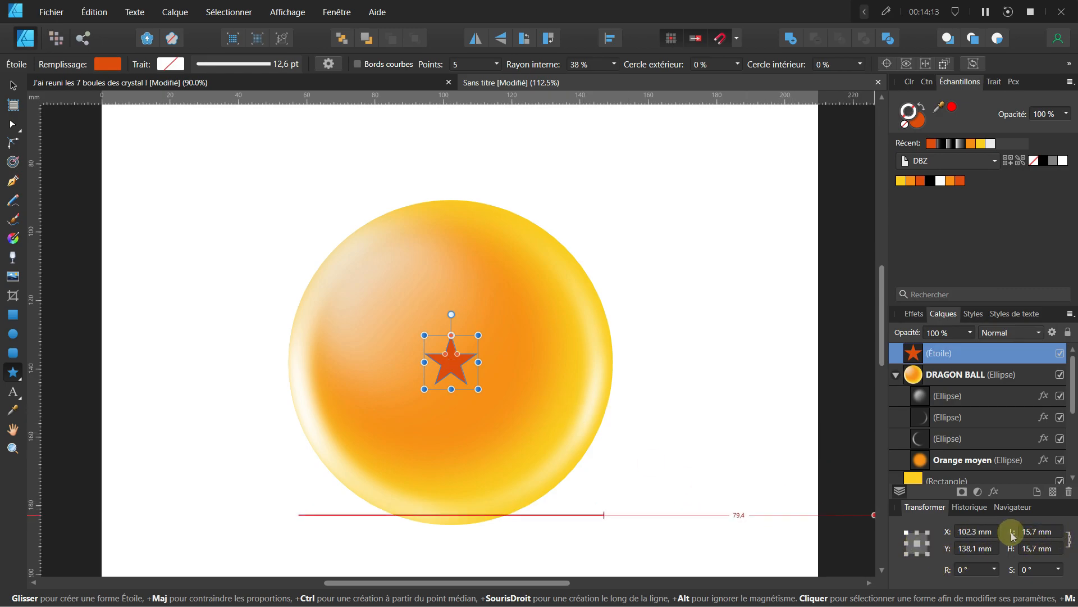
Step: Resize the star from its centre to 15 mm in width and height
{"action": "left_click", "coordinate": [1036, 530]}
{"action": "type", "text": "15"}
{"action": "key", "text": "Return"}
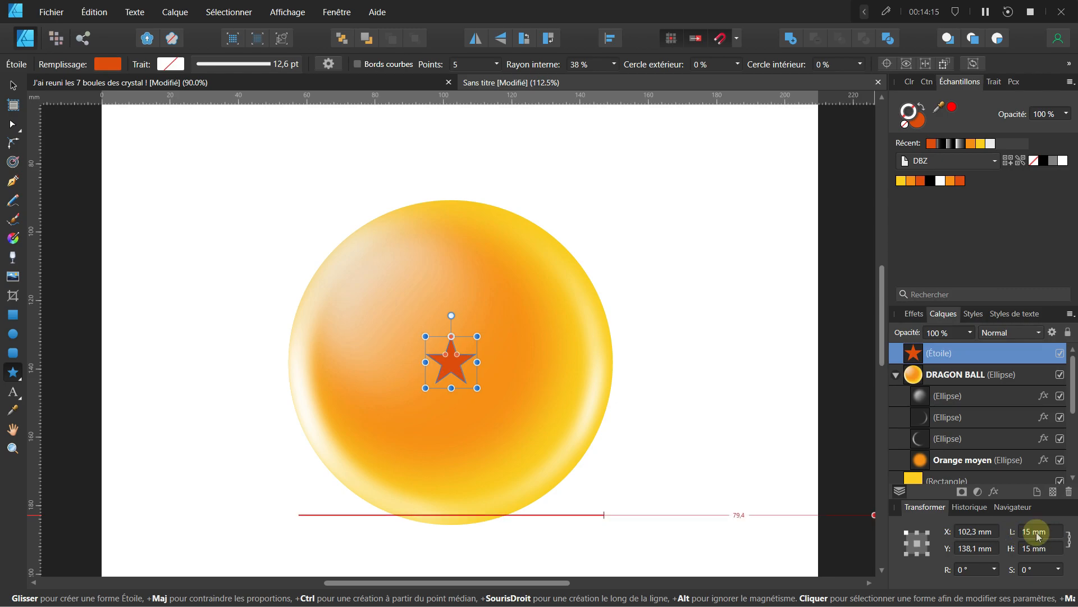
Step: Move the star layer inside the DRAGON BALL layer, between the two rim ellipses, and clear the selection
{"action": "left_click_drag", "start_coordinate": [990, 352], "coordinate": [995, 429]}
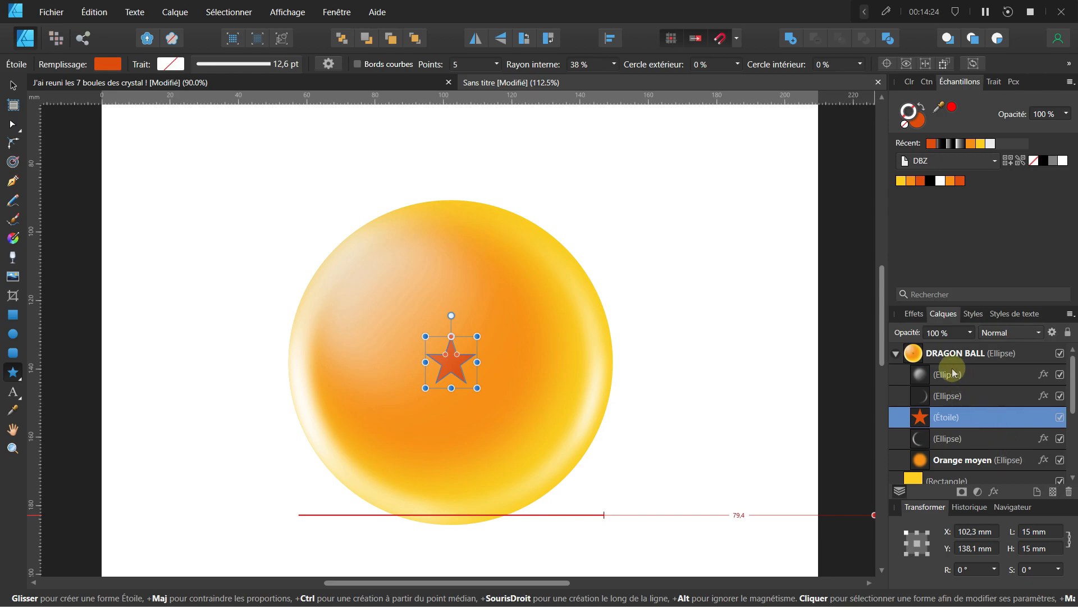
{"action": "left_click", "coordinate": [974, 374]}
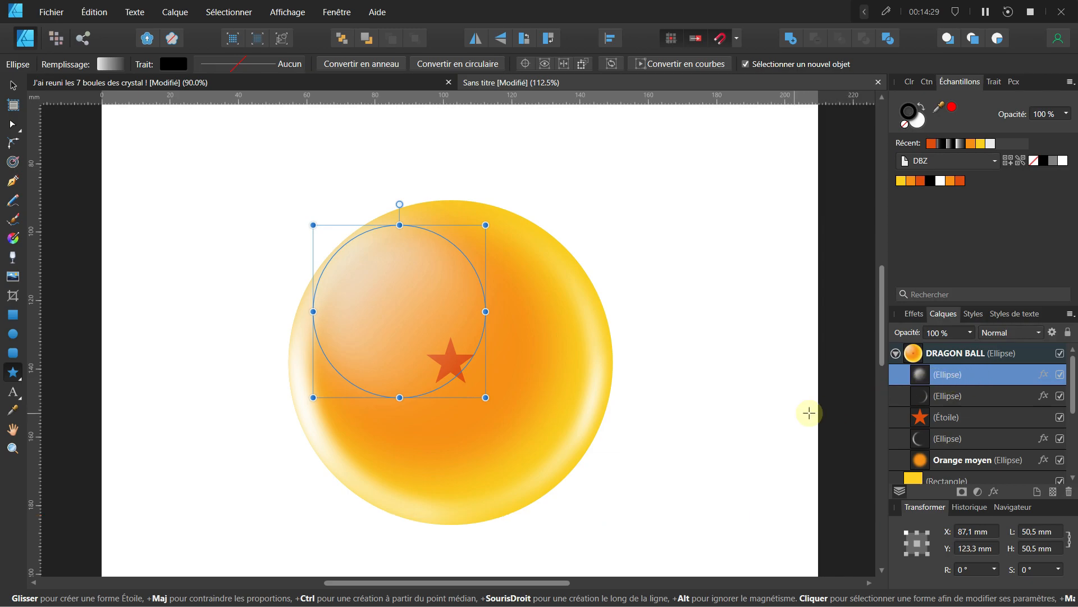
{"action": "left_click", "coordinate": [792, 411]}
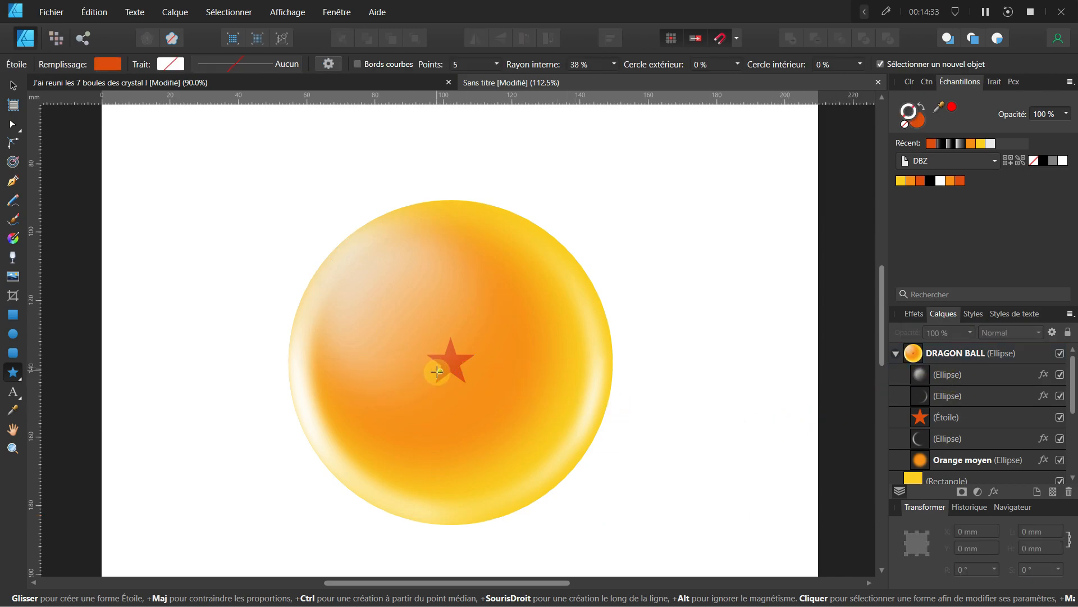
Step: Draw a flat ellipse about 85 mm wide and 2.9 mm high, centred just beneath the ball, as its ground shadow
{"action": "scroll", "coordinate": [477, 410], "scroll_direction": "down", "scroll_amount": 3}
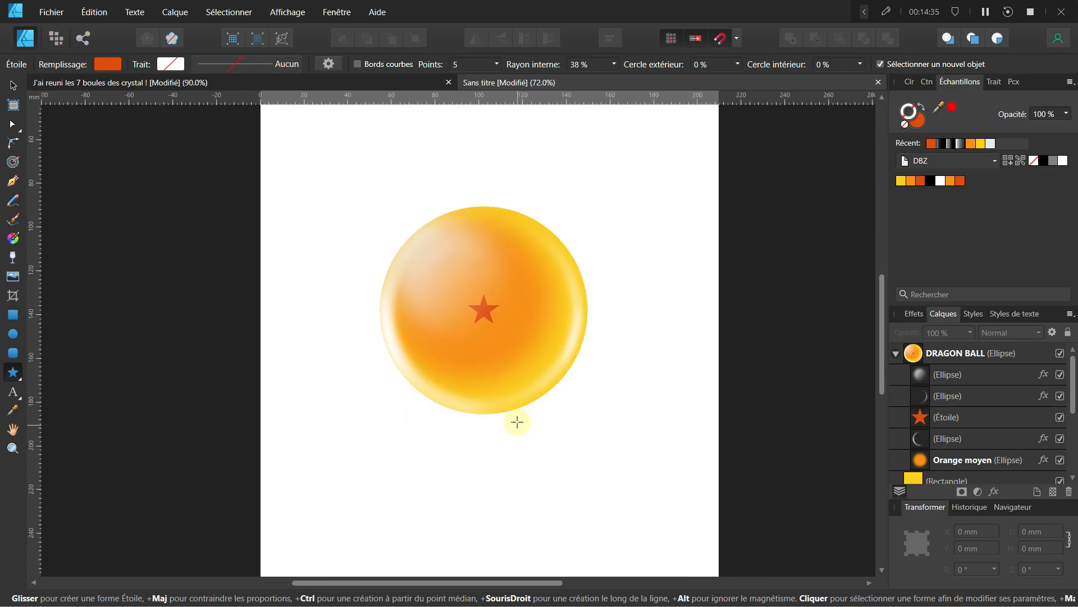
{"action": "scroll", "coordinate": [516, 424], "scroll_direction": "up", "scroll_amount": 2}
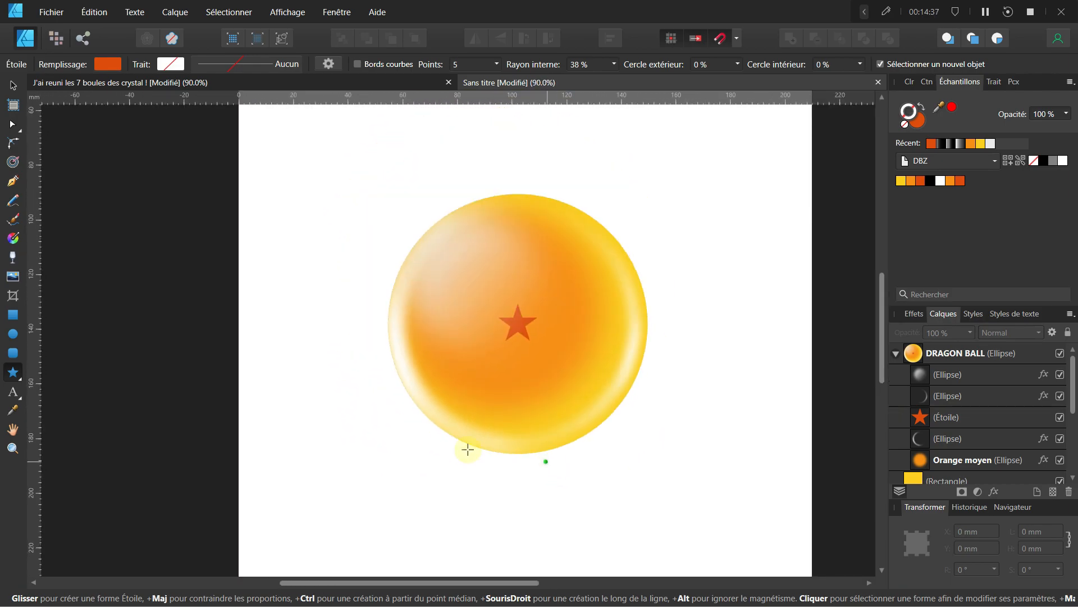
{"action": "left_click", "coordinate": [14, 335]}
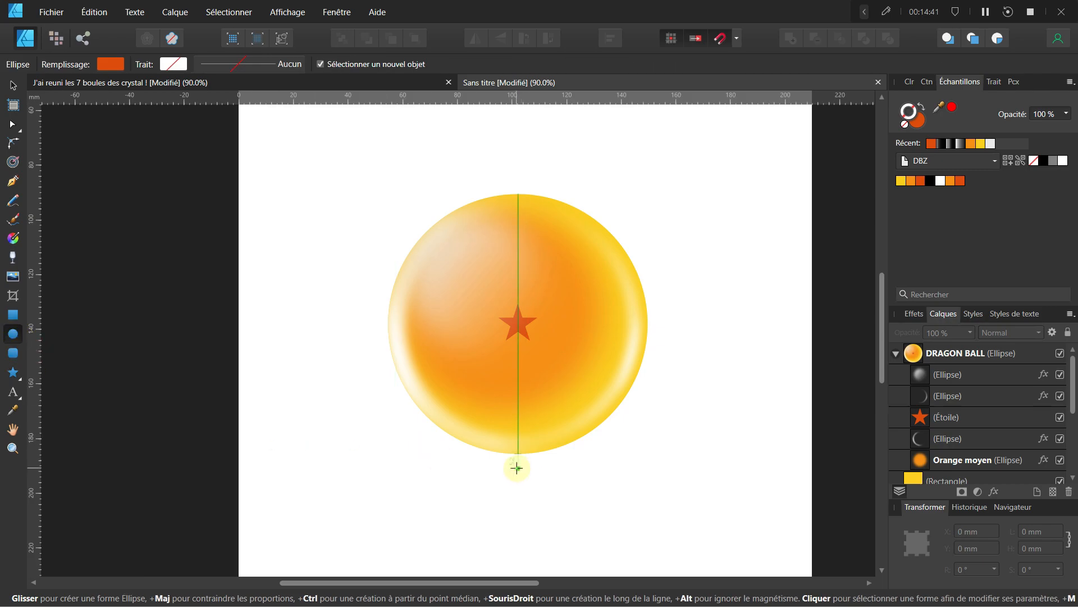
{"action": "left_click_drag", "start_coordinate": [515, 468], "coordinate": [635, 471]}
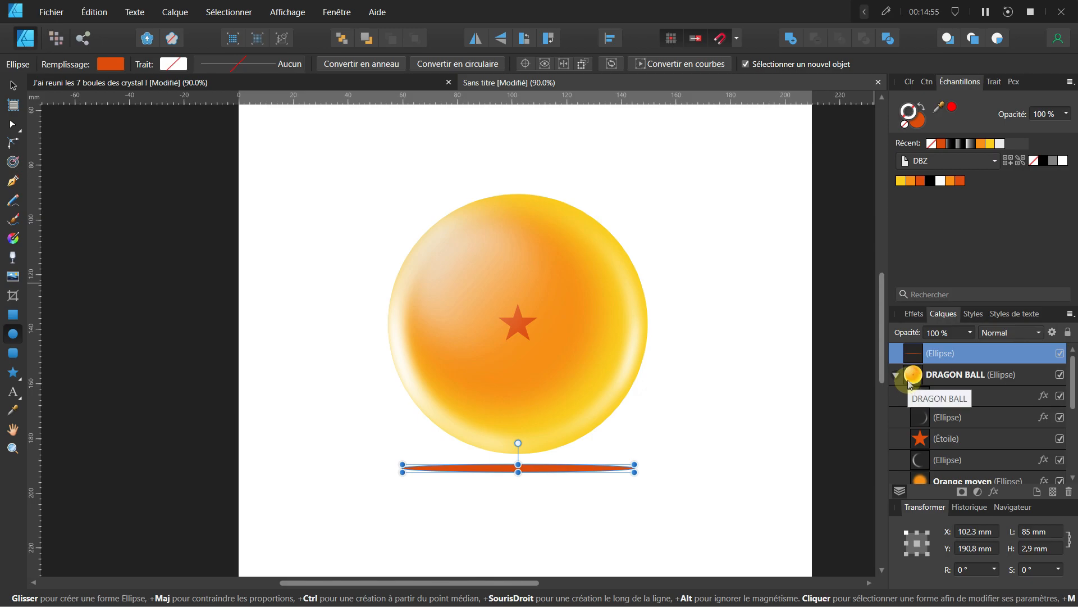
Step: Fill the shadow ellipse with black and leave it without a stroke
{"action": "left_click", "coordinate": [931, 185]}
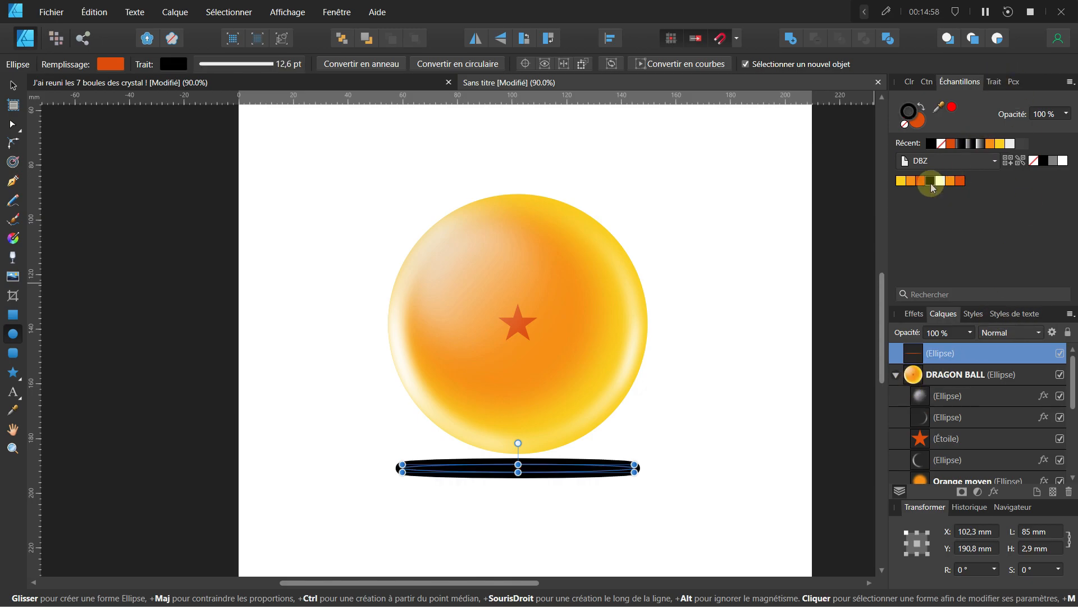
{"action": "left_click", "coordinate": [922, 110]}
{"action": "left_click", "coordinate": [911, 125]}
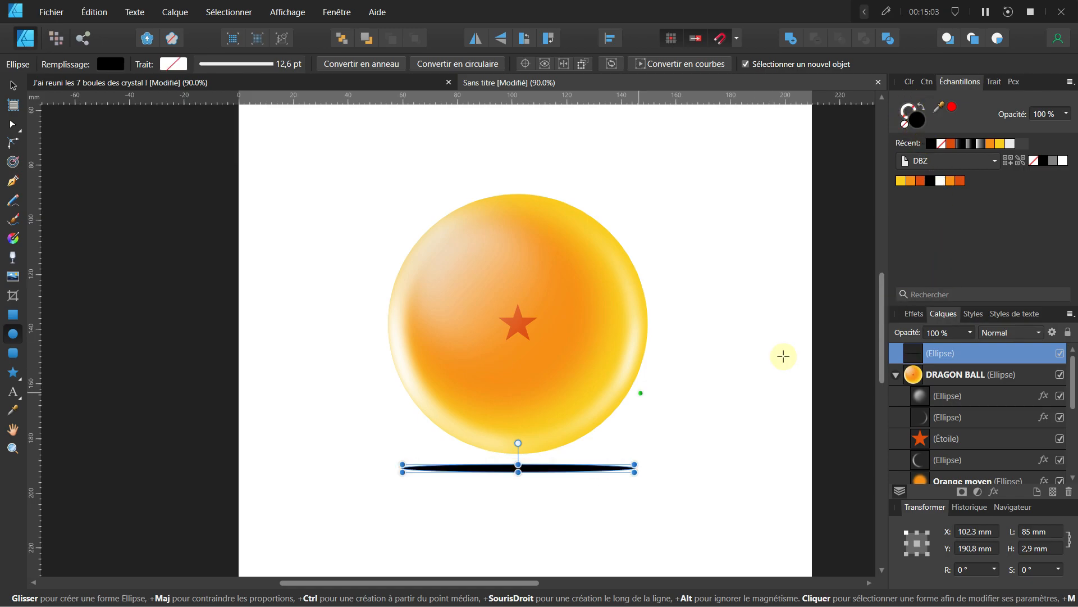
{"action": "left_click_drag", "start_coordinate": [634, 469], "coordinate": [635, 469]}
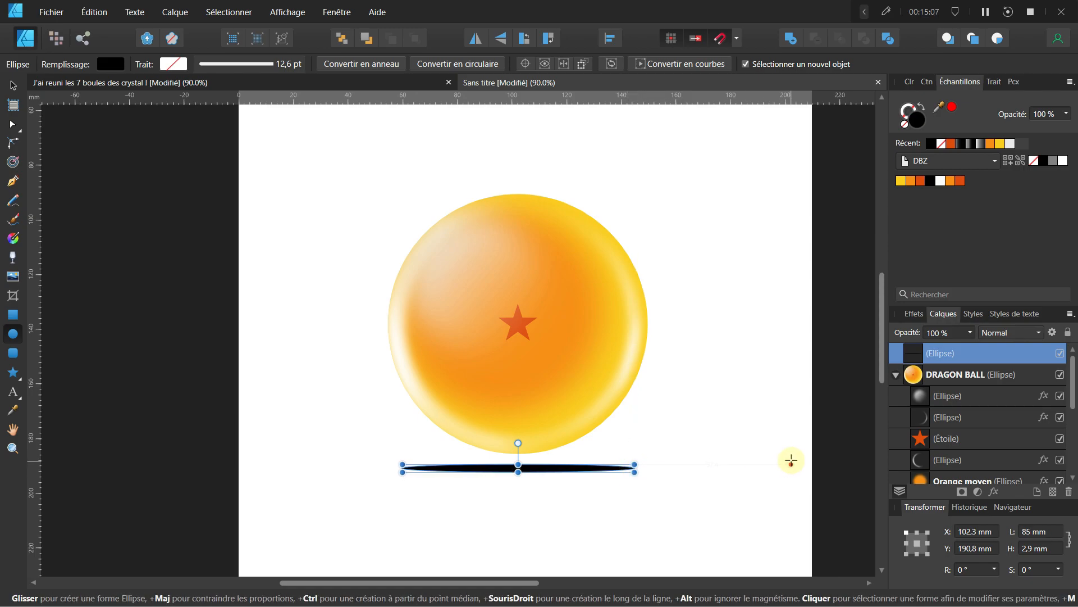
Step: Apply a Gaussian blur with a 21 px radius to the shadow ellipse
{"action": "left_click", "coordinate": [997, 492]}
{"action": "left_click", "coordinate": [646, 121]}
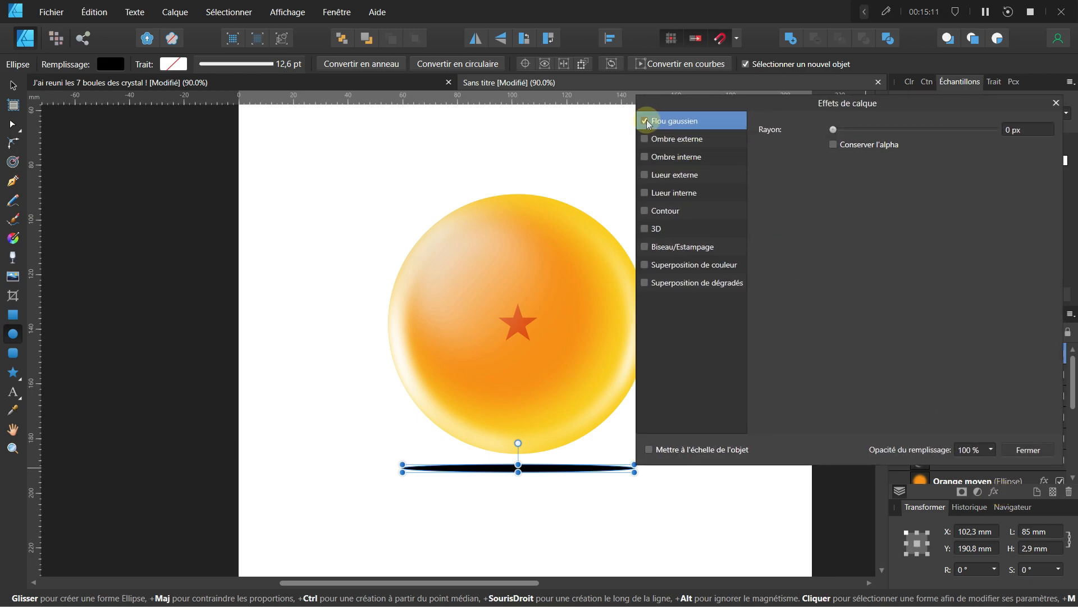
{"action": "left_click_drag", "start_coordinate": [833, 130], "coordinate": [925, 146]}
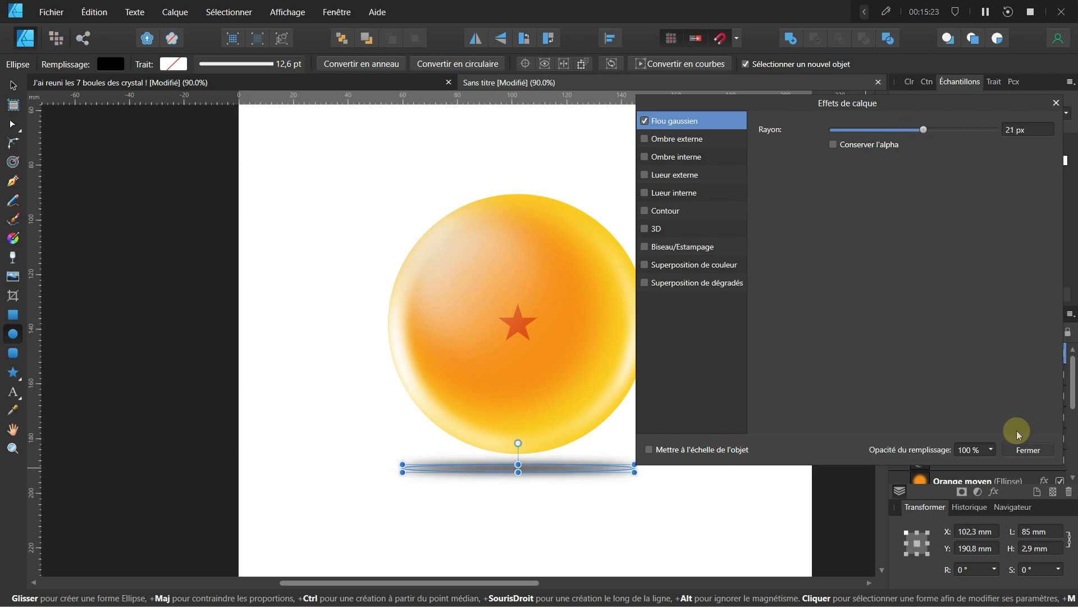
{"action": "left_click", "coordinate": [1028, 448]}
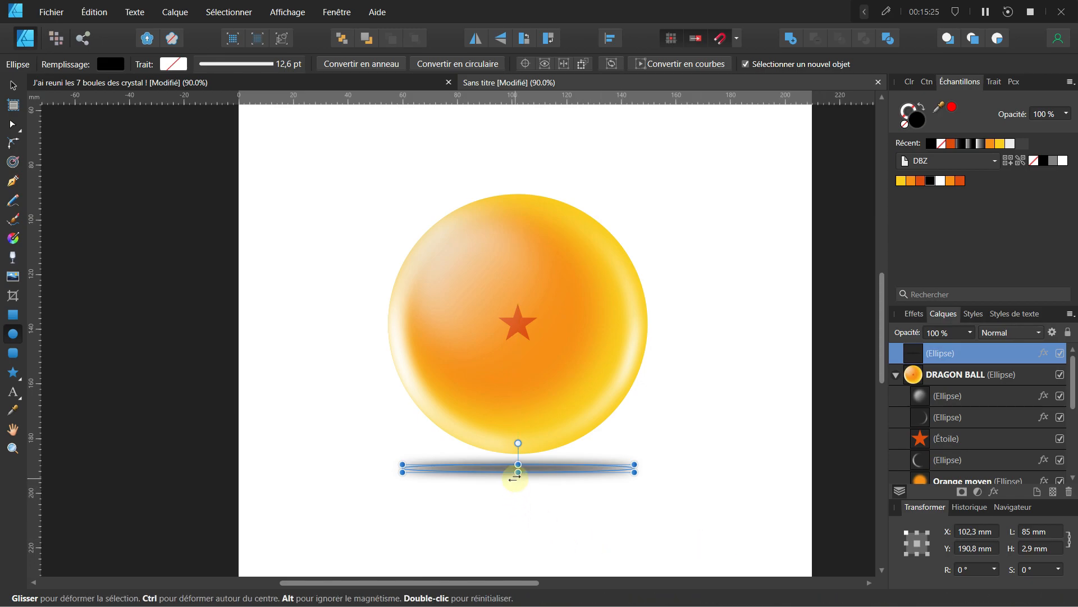
Step: Flatten the shadow ellipse around its centre to a height of 2 mm
{"action": "scroll", "coordinate": [516, 504], "scroll_direction": "up", "scroll_amount": 5}
{"action": "left_click_drag", "start_coordinate": [518, 462], "coordinate": [517, 460]}
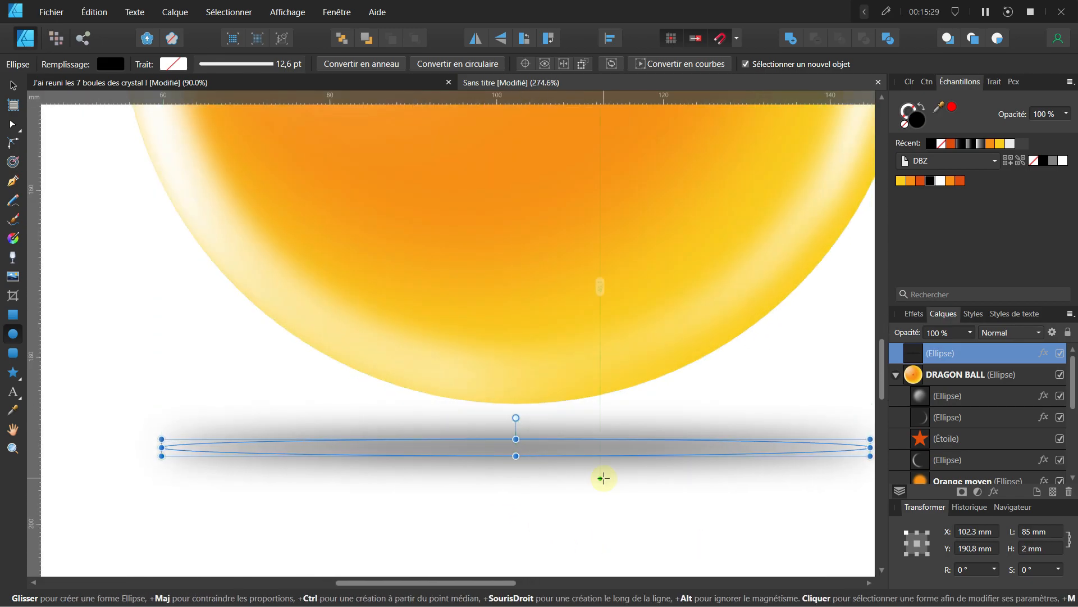
{"action": "scroll", "coordinate": [601, 474], "scroll_direction": "down", "scroll_amount": 7}
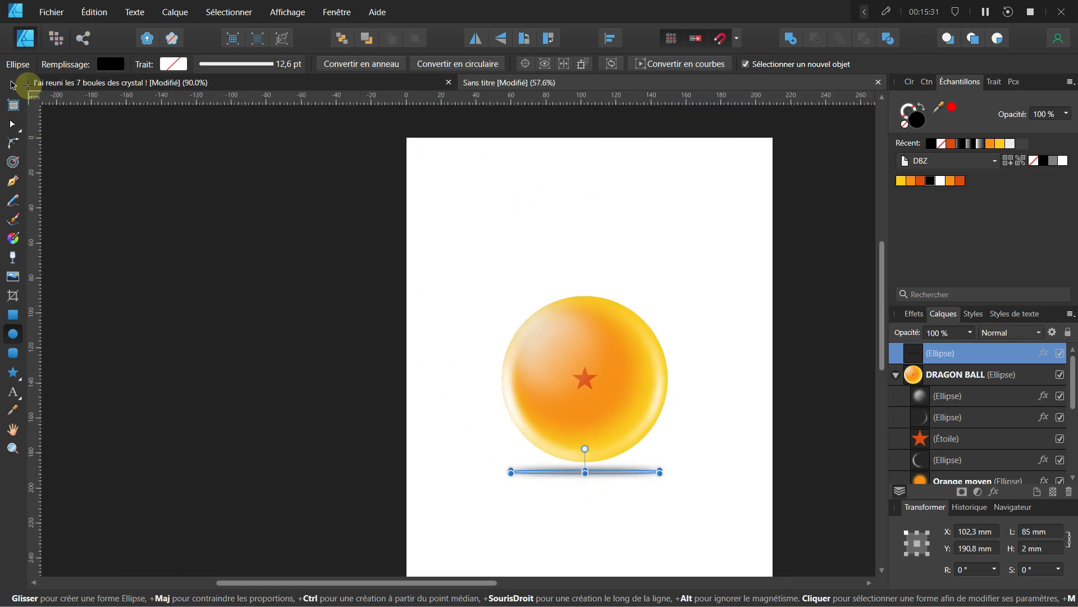
Step: Select the ball and its shadow together and centre them horizontally on the page at X 105 mm
{"action": "key", "text": "v"}
{"action": "key", "text": "ctrl+d"}
{"action": "left_click_drag", "start_coordinate": [445, 414], "coordinate": [376, 342]}
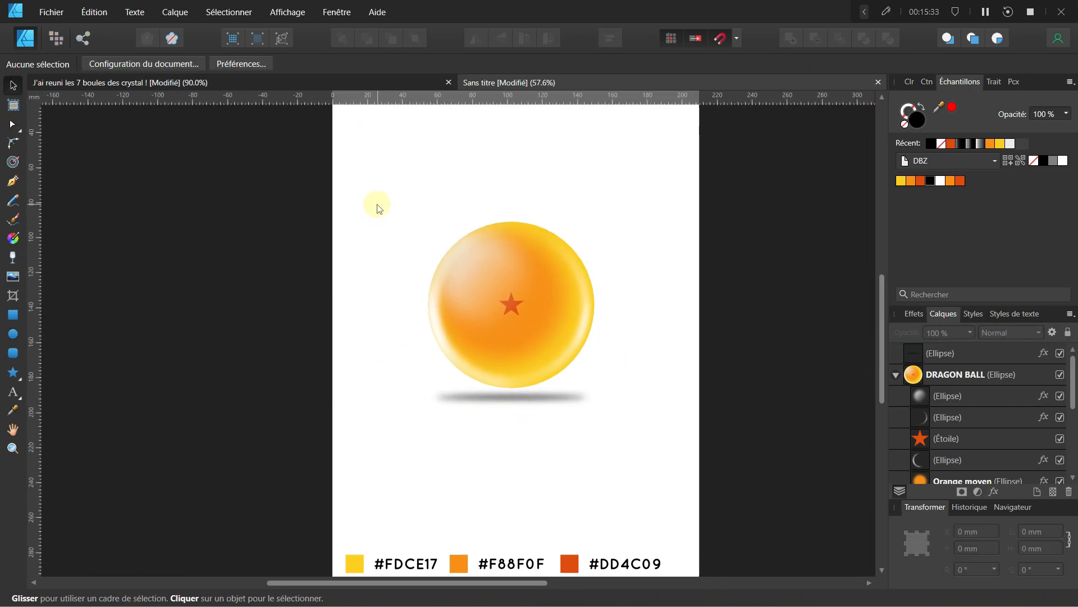
{"action": "left_click_drag", "start_coordinate": [276, 190], "coordinate": [688, 437]}
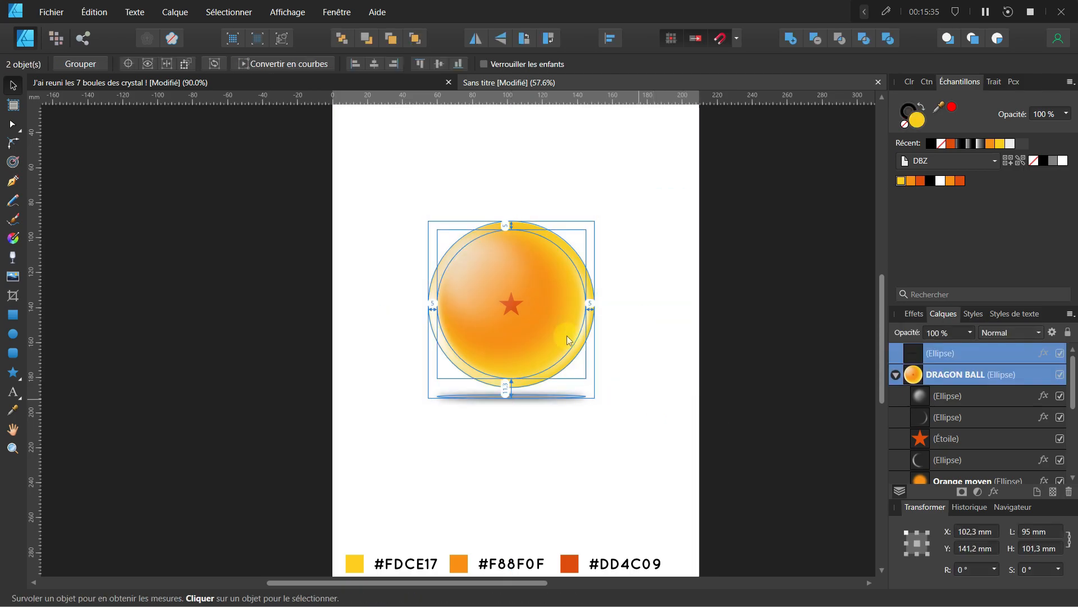
{"action": "scroll", "coordinate": [567, 345], "scroll_direction": "up", "scroll_amount": 2}
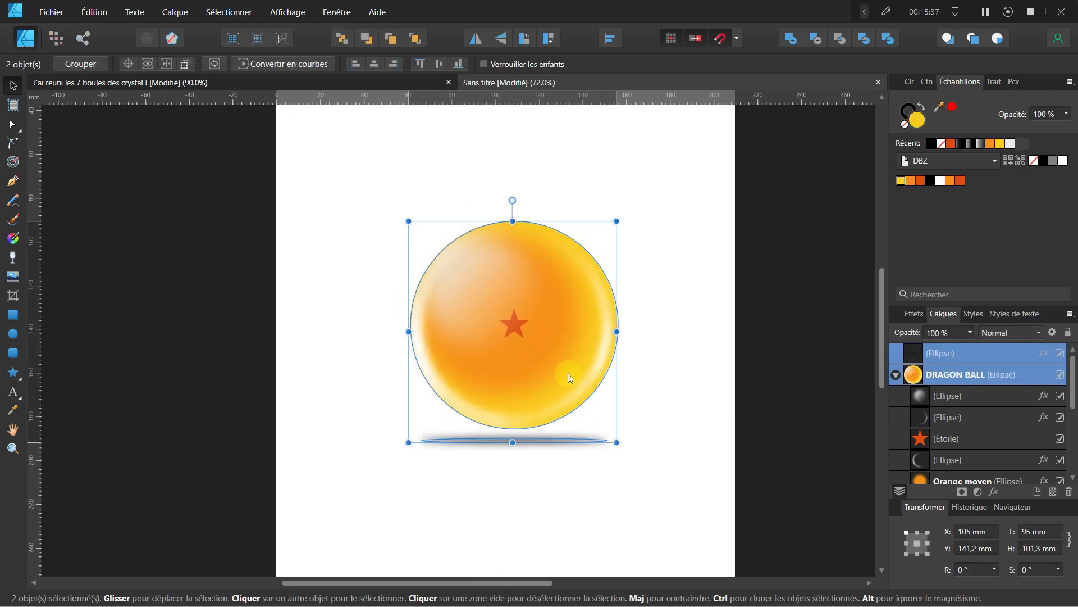
{"action": "scroll", "coordinate": [562, 374], "scroll_direction": "down", "scroll_amount": 3}
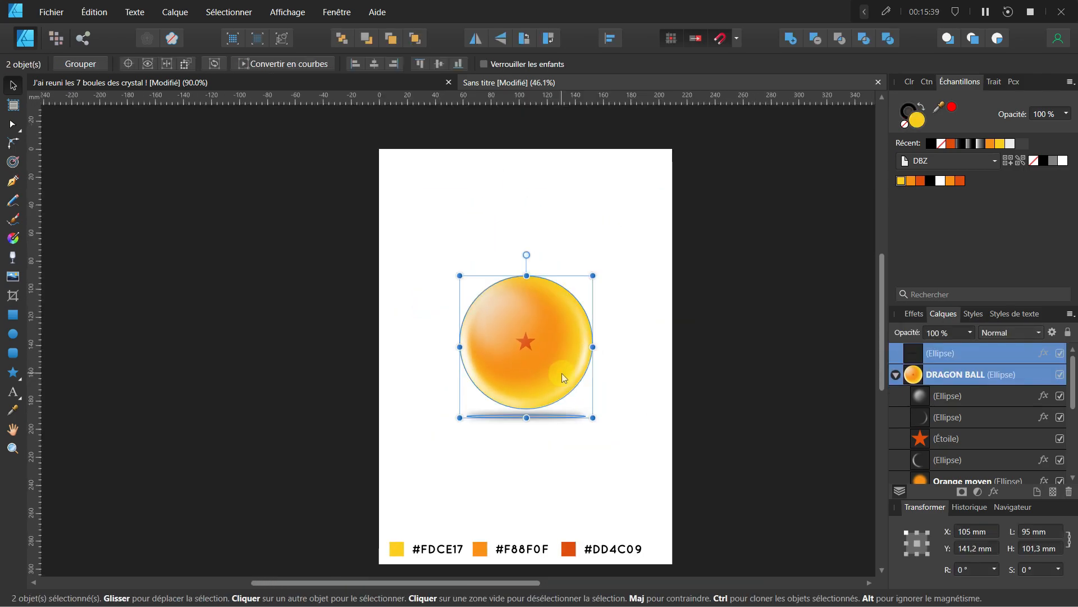